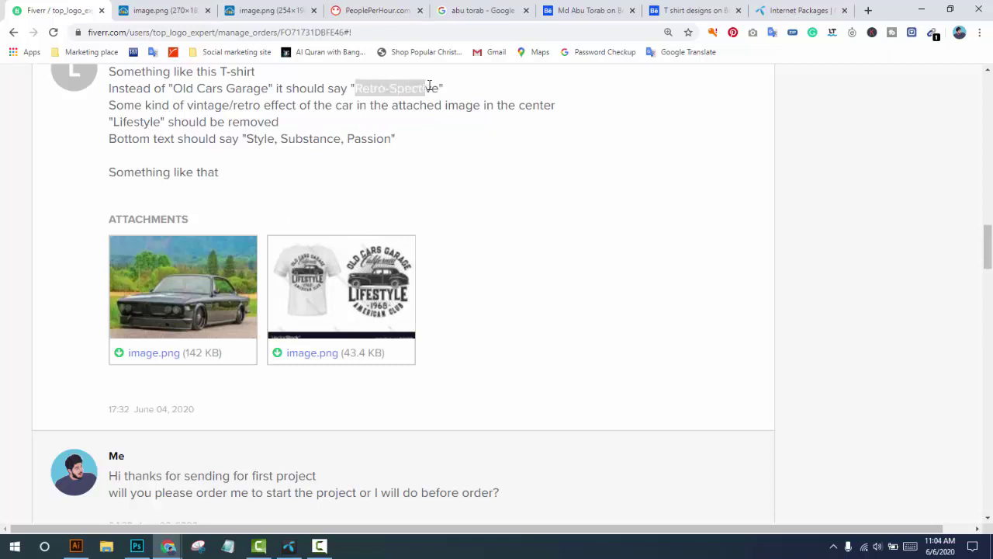
Switch to Illustrator and trace the car body's lower edge and front wheel arch on the photo with the Pen tool
left_click(308, 184)
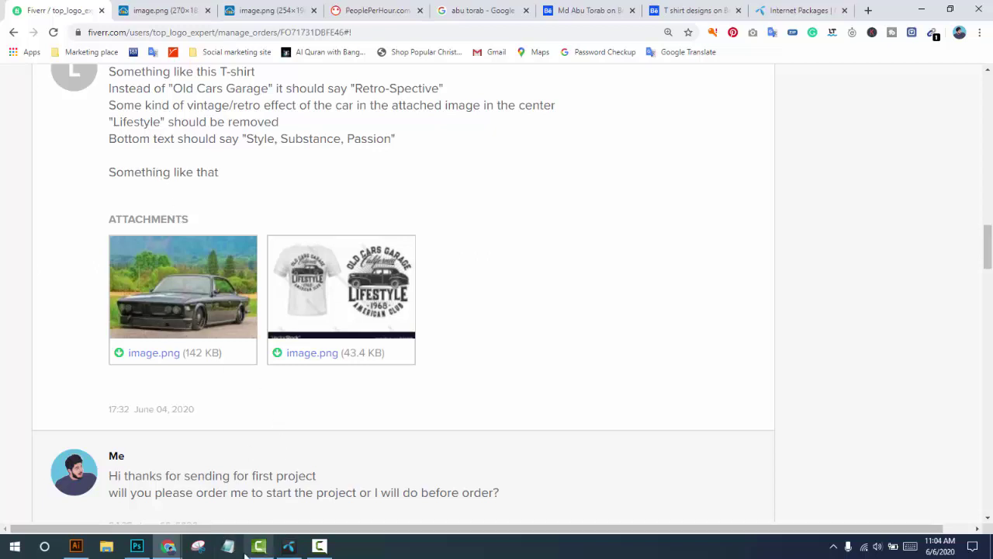
left_click(75, 547)
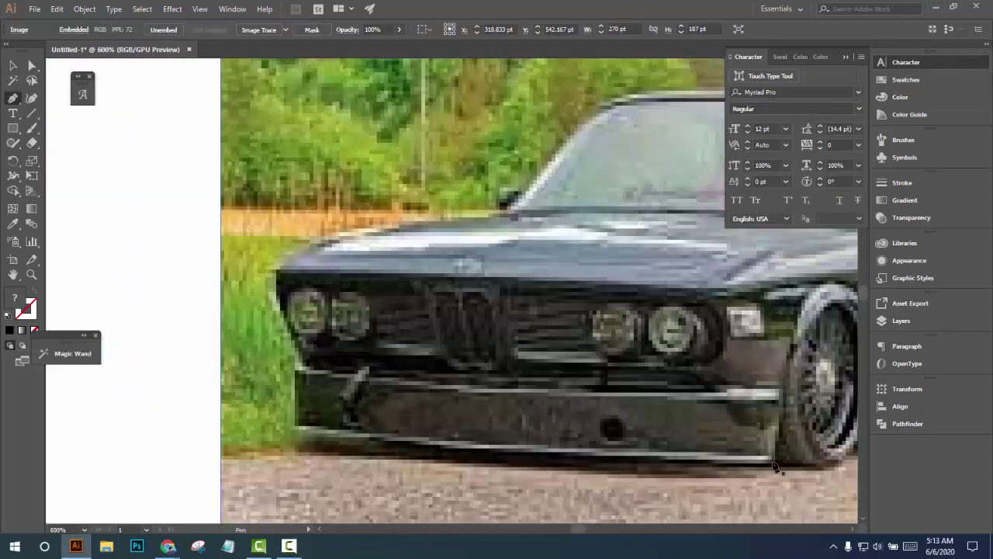
scroll(450, 291, "right", 5)
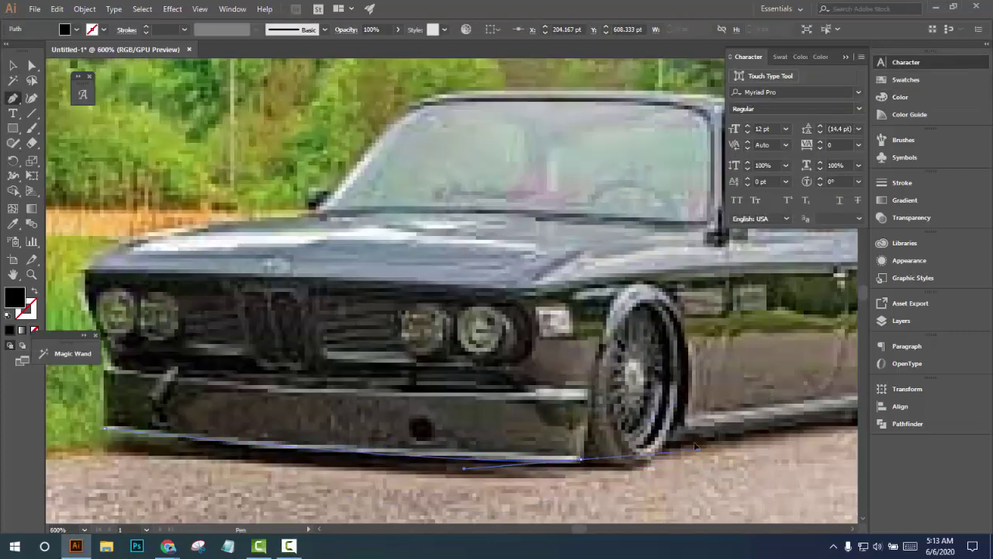
left_click_drag(680, 426, 674, 460)
left_click_drag(683, 435, 336, 438)
left_click(526, 421)
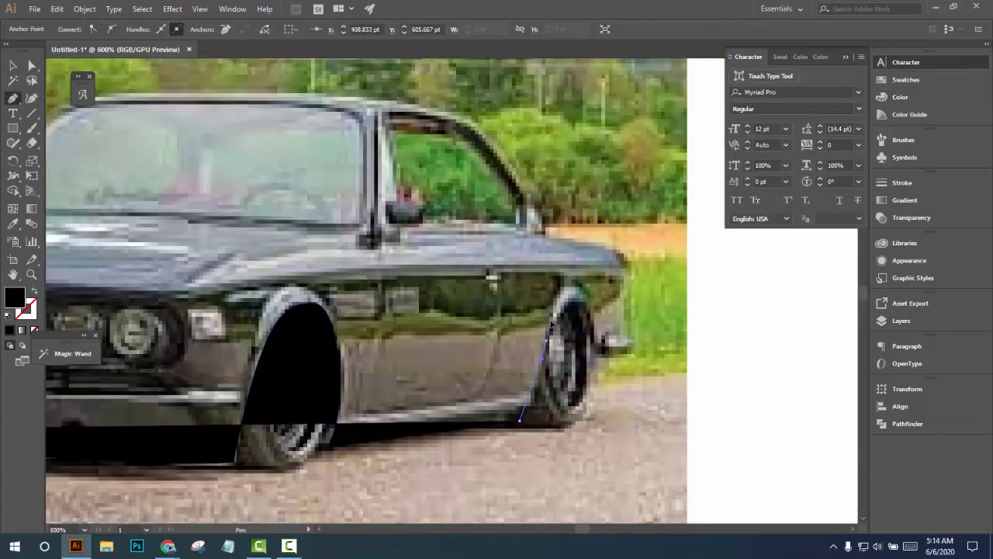
Continue the body outline over the rear wheel arch, around the tail, and up along the rear pillar and roof
left_click_drag(574, 281, 594, 280)
left_click(596, 355)
left_click(627, 354)
left_click(621, 301)
left_click_drag(591, 242, 548, 236)
left_click(523, 183)
left_click(384, 145)
Close the body outline along the windshield pillar, hood and front end, and hide the finished shape
left_click(261, 264)
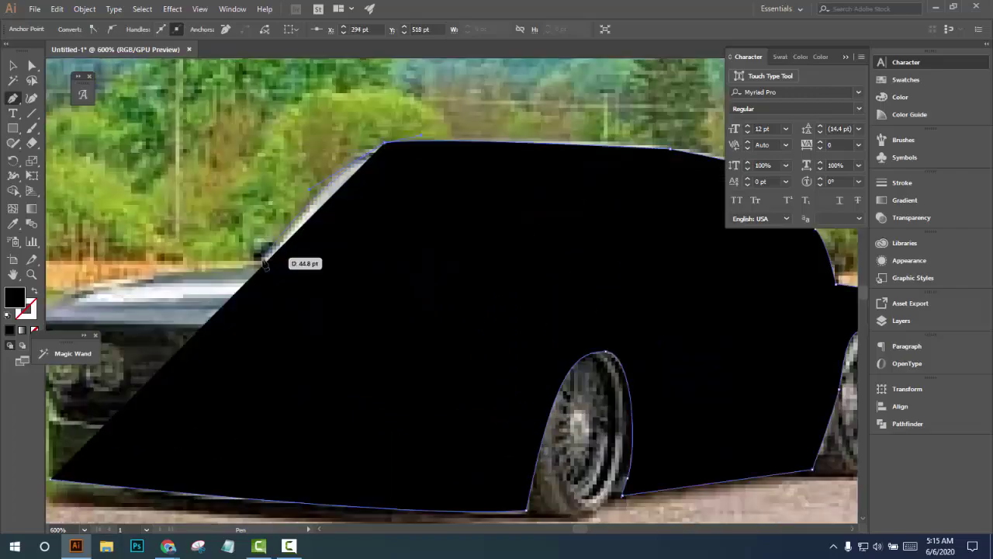
left_click_drag(266, 264, 569, 248)
key("shift+x")
left_click(332, 303)
left_click(359, 402)
left_click(351, 465)
key("shift+x")
key("v")
scroll(499, 323, "down", 1)
key("ctrl+3")
Trace a thin black strip along the upper edge of the front bumper with the Pen tool
key("p")
scroll(499, 324, "up", 2)
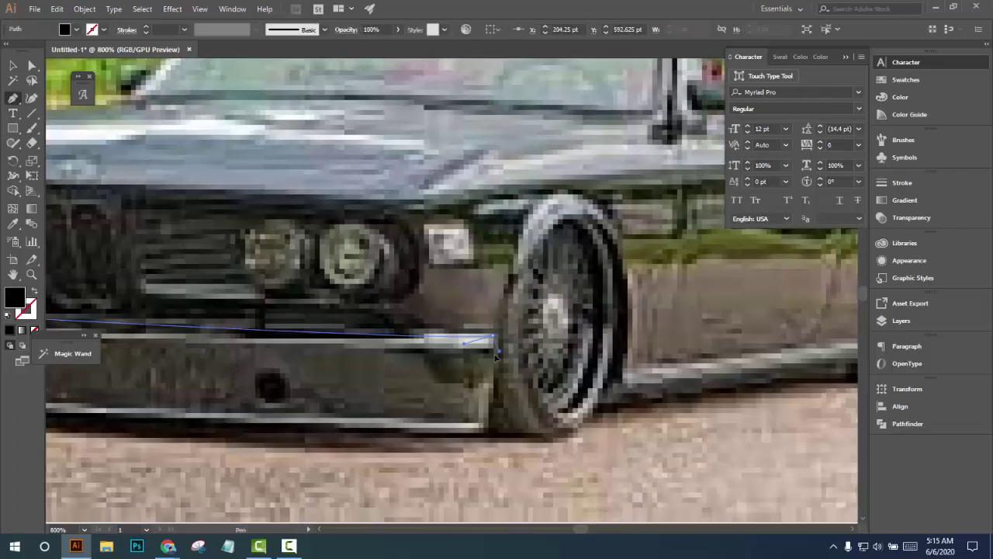
left_click(510, 332)
left_click(478, 297)
scroll(479, 299, "down", 1)
Draw a black circle over a headlight and copy it so that all four headlights are covered
key("l")
left_click_drag(314, 292, 375, 352)
key("v")
left_click_drag(344, 324, 402, 324)
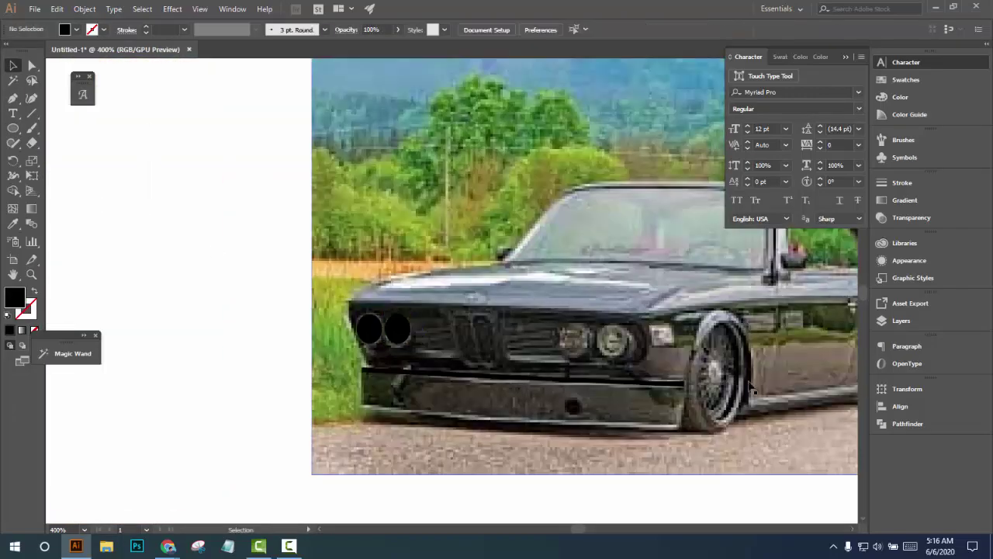
left_click_drag(514, 331, 570, 329)
Trace the sill beneath the door between the two wheels as a black strip
key("p")
left_click(371, 402)
left_click(633, 373)
scroll(519, 466, "down", 1)
Trace the front wheel arch as a curved, stroked shape and swap its fill and stroke
scroll(403, 416, "up", 2)
key("shift+x")
left_click(368, 388)
left_click(527, 374)
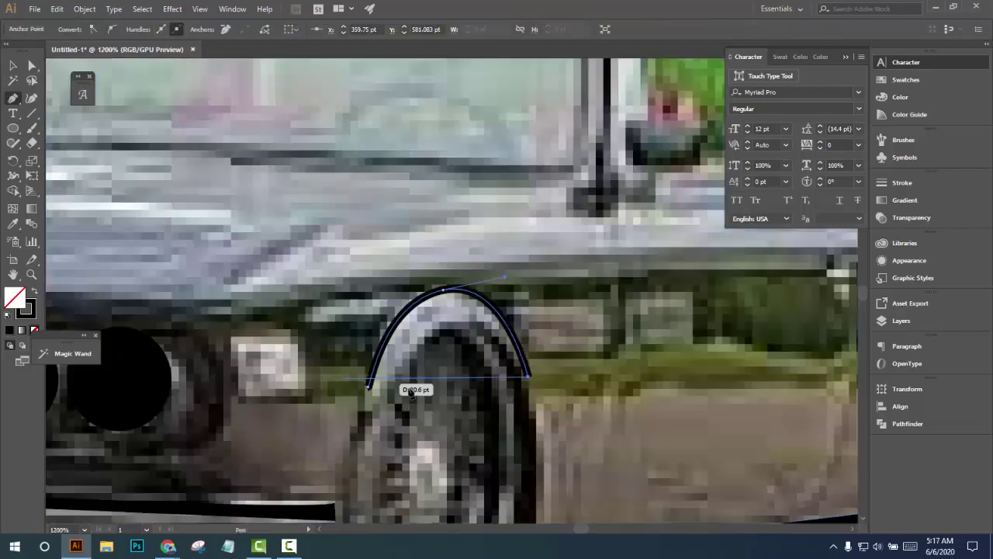
key("shift+x")
Trace the windshield as a solid black shape
scroll(481, 433, "down", 2)
scroll(333, 300, "up", 4)
left_click(670, 348)
scroll(644, 326, "down", 4)
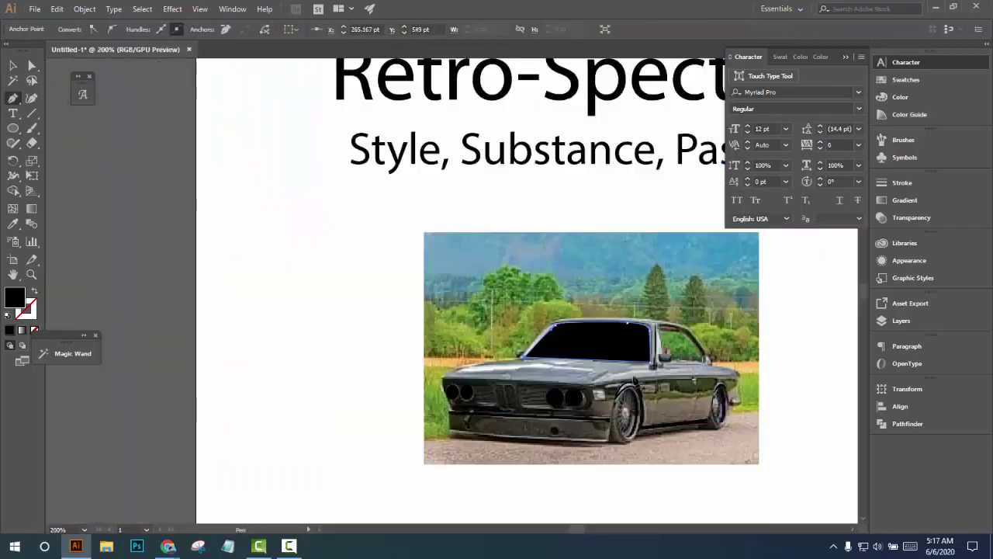
Trace the edge of the side window and the side mirror next to it
scroll(776, 356, "up", 3)
left_click(409, 334)
left_click_drag(483, 343, 505, 358)
left_click_drag(541, 430, 540, 442)
scroll(417, 425, "up", 3)
left_click(386, 377)
scroll(408, 405, "down", 4)
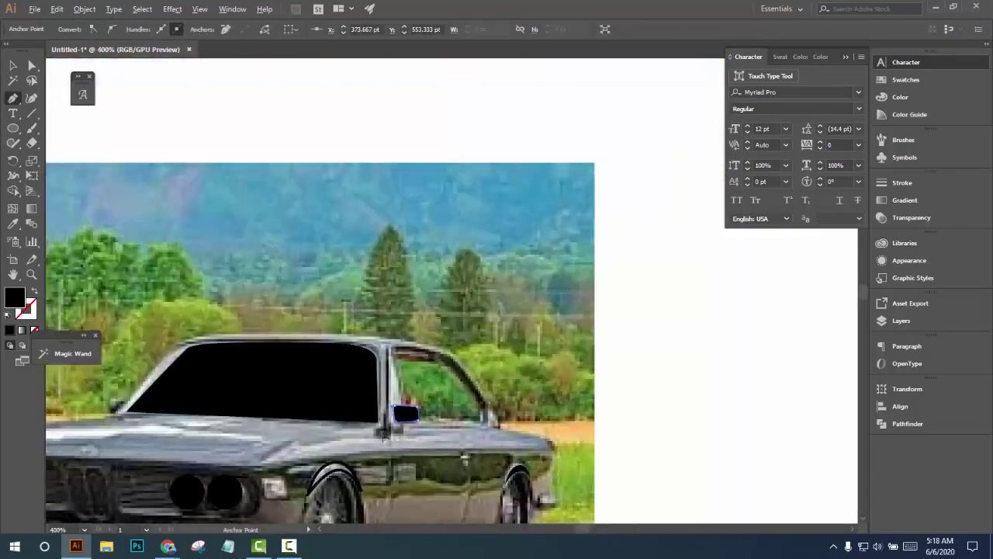
Trace the angular black bracket under the side mirror at the base of the windshield pillar
scroll(401, 416, "up", 3)
left_click(430, 402)
left_click(430, 436)
left_click(378, 435)
left_click(348, 437)
left_click(431, 403)
Trace the small door handle as a black shape on the car's side
scroll(431, 403, "down", 3)
scroll(417, 275, "up", 3)
left_click(416, 276)
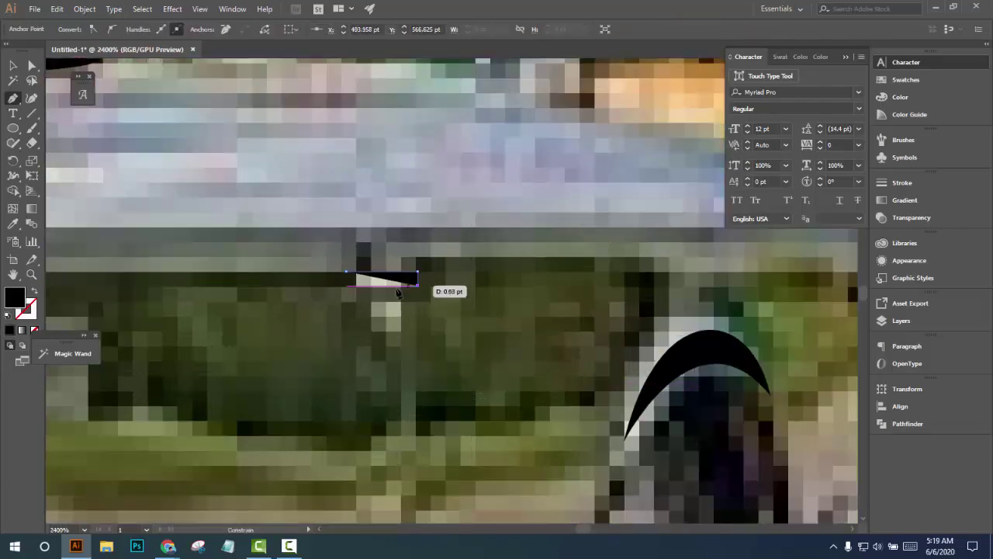
scroll(416, 276, "down", 3)
Trace the curved door seam and the turn signal, and place a 3.375 pt black circle on the front bumper
left_click(596, 432, "ctrl")
scroll(233, 287, "up", 3)
left_click(396, 318)
scroll(399, 324, "down", 4)
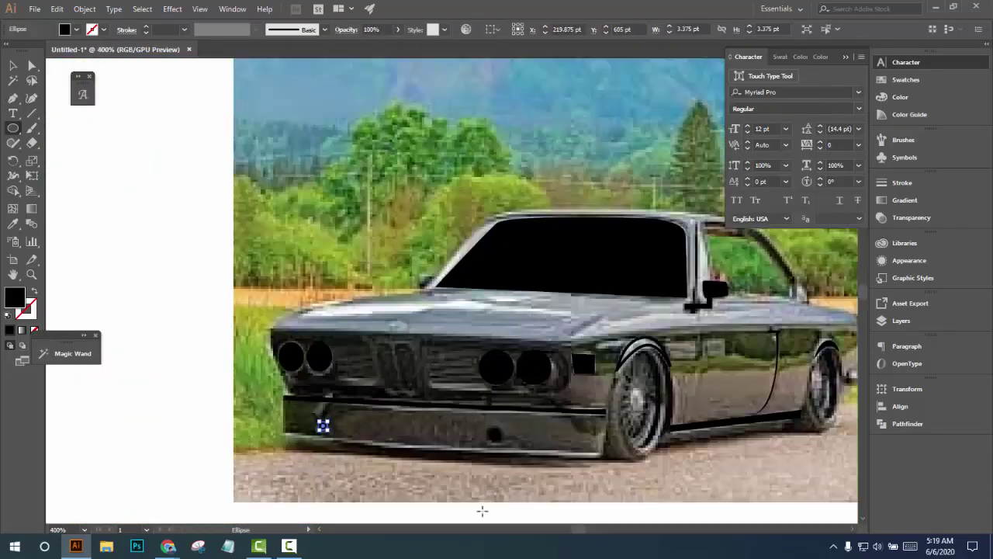
Trace a thin black strip along the lower edge of the front bumper
scroll(481, 509, "up", 2)
scroll(348, 337, "down", 2)
scroll(70, 251, "up", 4)
scroll(465, 311, "right", 5)
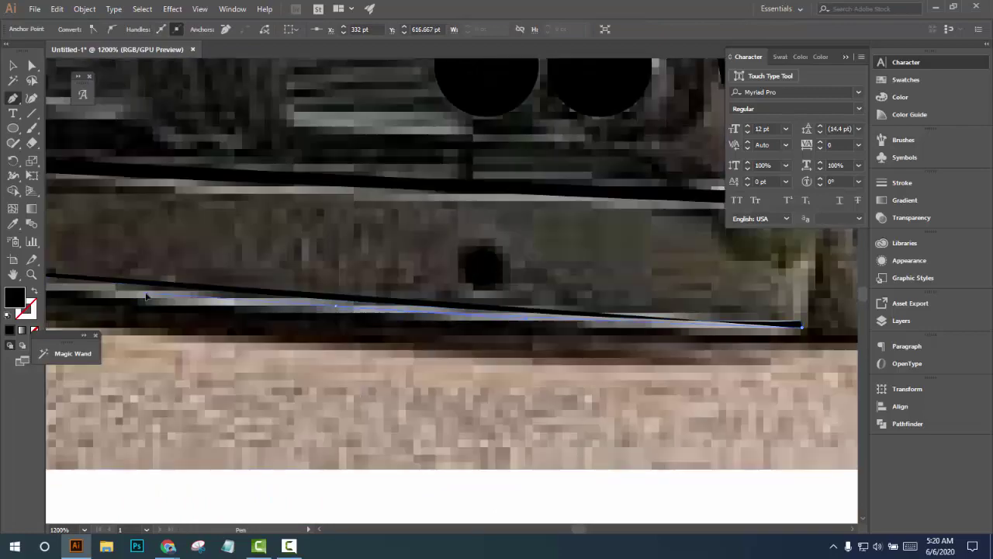
left_click(798, 325)
scroll(797, 326, "down", 3)
Trace the front tyre's silhouette with a flat base and a curved rear side
left_click(328, 403)
left_click_drag(405, 404, 420, 400)
left_click_drag(453, 303, 456, 248)
left_click(327, 406)
scroll(426, 311, "down", 2)
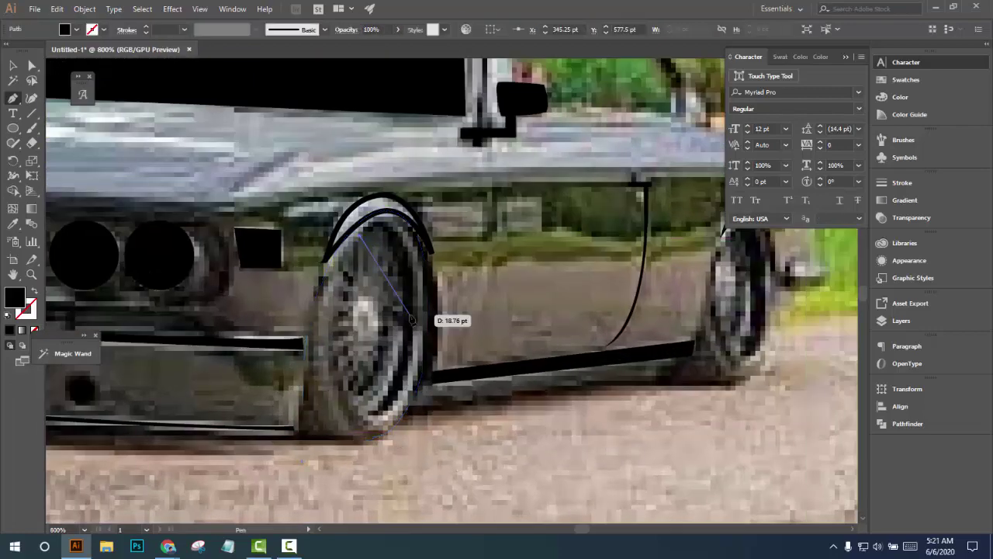
Trace the curved rim shapes inside the front wheel with the Pen tool
left_click(381, 231)
scroll(399, 398, "up", 1)
left_click(364, 240)
left_click(317, 403)
scroll(441, 471, "down", 1)
Trace the rear tyre's silhouette from its base up along the wheel
scroll(440, 471, "right", 5)
left_click(244, 505)
left_click_drag(364, 505, 405, 482)
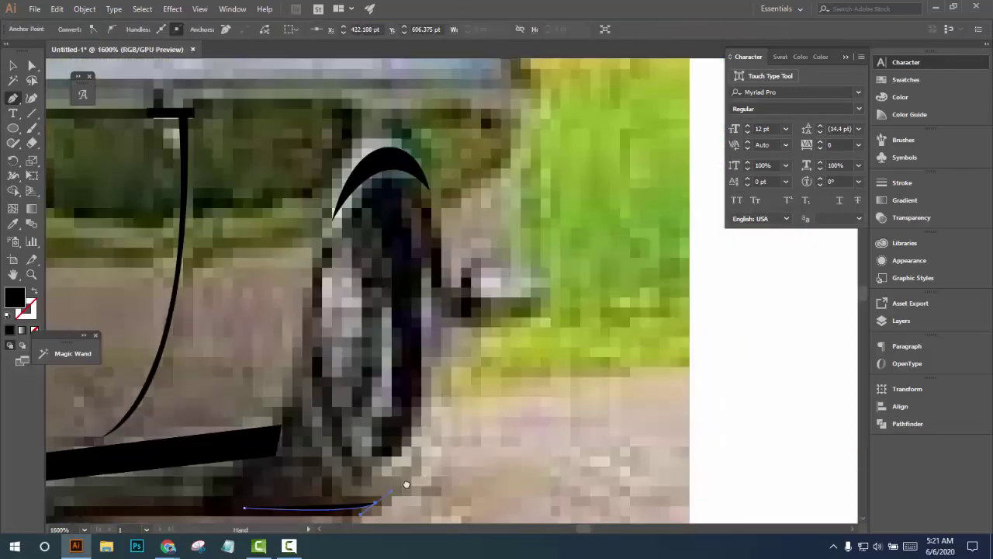
left_click(230, 302)
scroll(355, 302, "down", 2)
Trace the crescent-shaped rim details on both sides of the rear wheel
left_click(344, 147)
left_click(350, 329)
left_click_drag(344, 148, 299, 192)
left_click(311, 242)
left_click(346, 335)
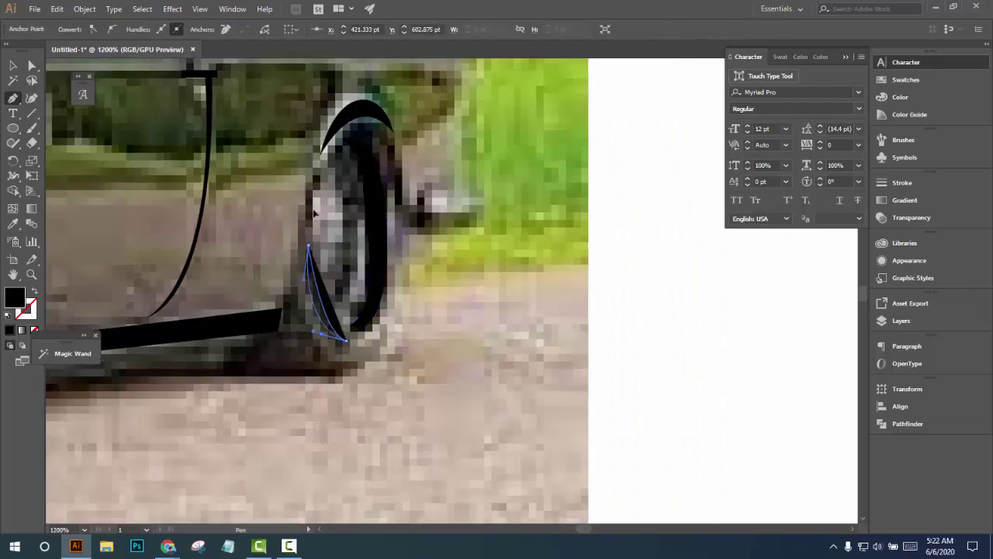
Trace the car's remaining small dark details and clear the selection
scroll(708, 501, "down", 4)
scroll(321, 361, "up", 3)
left_click(295, 363)
left_click(317, 381)
scroll(611, 268, "down", 2)
left_click(601, 374)
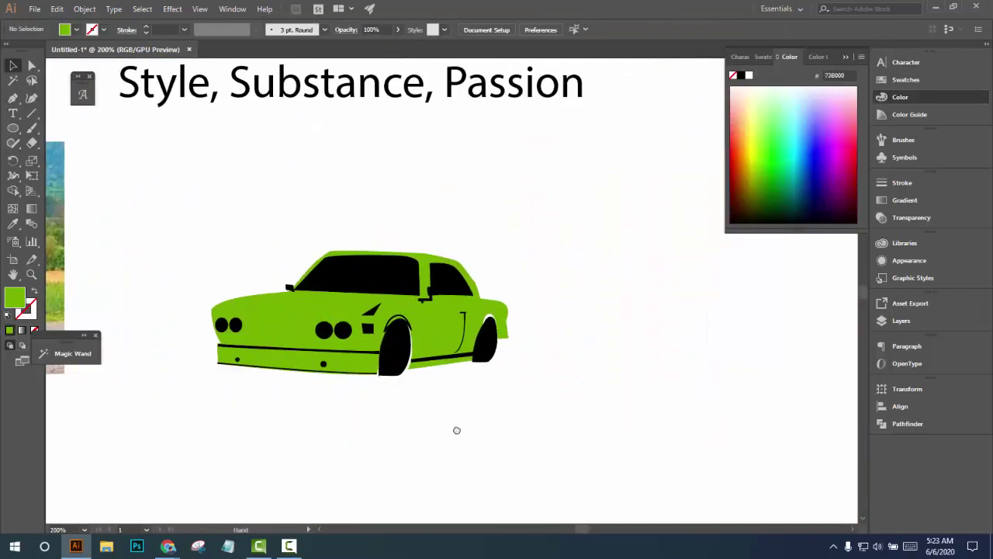
Reshape a curve on the wheel and fill the rim crescents of the front and rear wheels with white
scroll(457, 430, "up", 1)
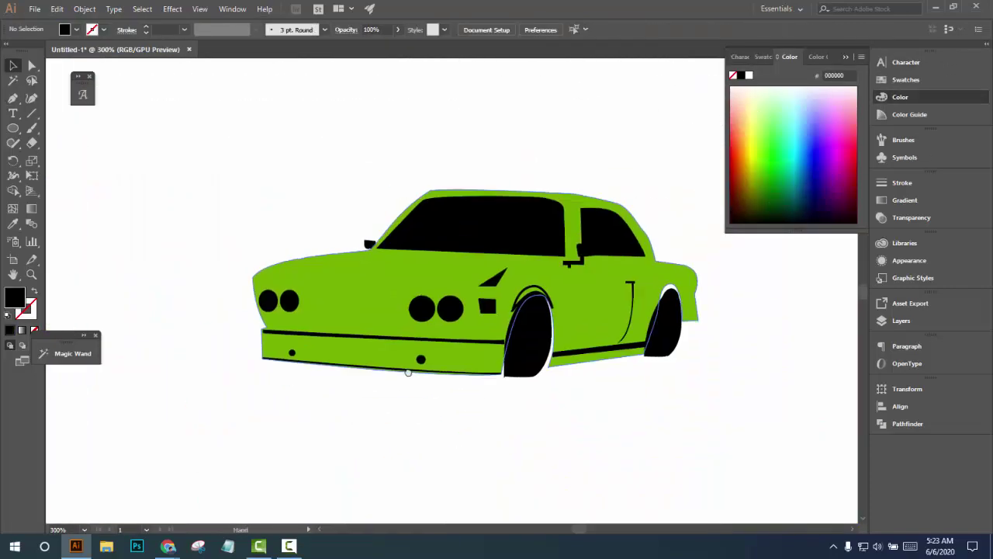
scroll(408, 372, "up", 5)
left_click_drag(303, 346, 322, 401)
scroll(435, 373, "down", 3)
left_click(425, 298)
left_click(748, 75)
left_click(687, 302)
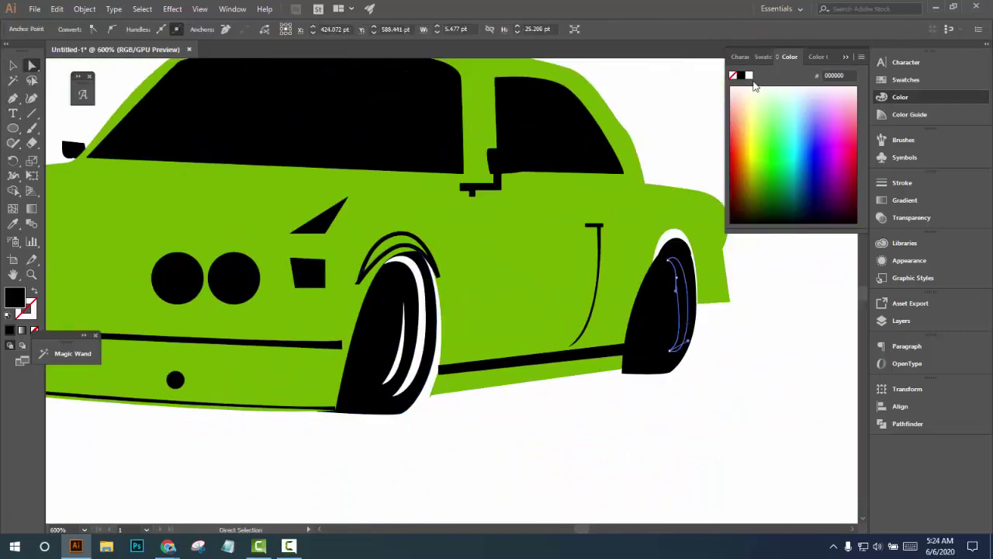
left_click(749, 75)
Remove the stroke from the front wheel arch shape and fill it with white
left_click(729, 365)
scroll(728, 351, "up", 3)
scroll(443, 426, "down", 2)
scroll(389, 388, "down", 2)
left_click(13, 66)
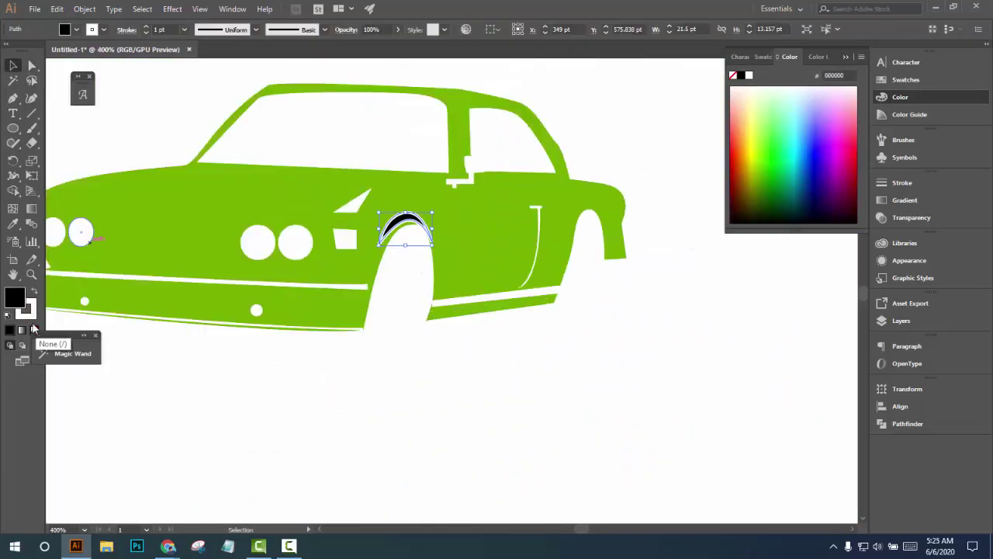
left_click(33, 330)
left_click(749, 75)
Reshape the front wheel arch by moving one of its anchor points with the Direct Selection tool
scroll(585, 264, "up", 2)
scroll(373, 326, "up", 2)
left_click(32, 66)
left_click_drag(388, 229, 401, 269)
scroll(531, 253, "down", 3)
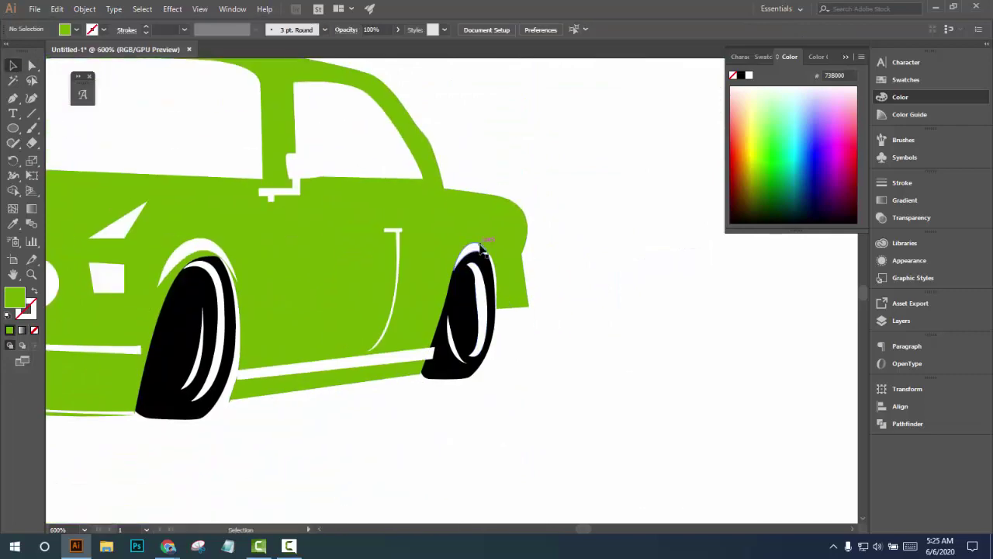
Subtract the overlapping wheel-area shape from the green car body with Pathfinder's Minus Front
scroll(490, 372, "down", 2)
scroll(279, 282, "up", 1)
left_click(470, 233)
left_click(458, 310, "shift")
left_click(907, 424)
left_click(759, 415)
Fill the green car body with black sampled by the Eyedropper tool
key("i")
left_click(547, 255, "ctrl")
left_click(420, 333)
scroll(222, 188, "up", 2)
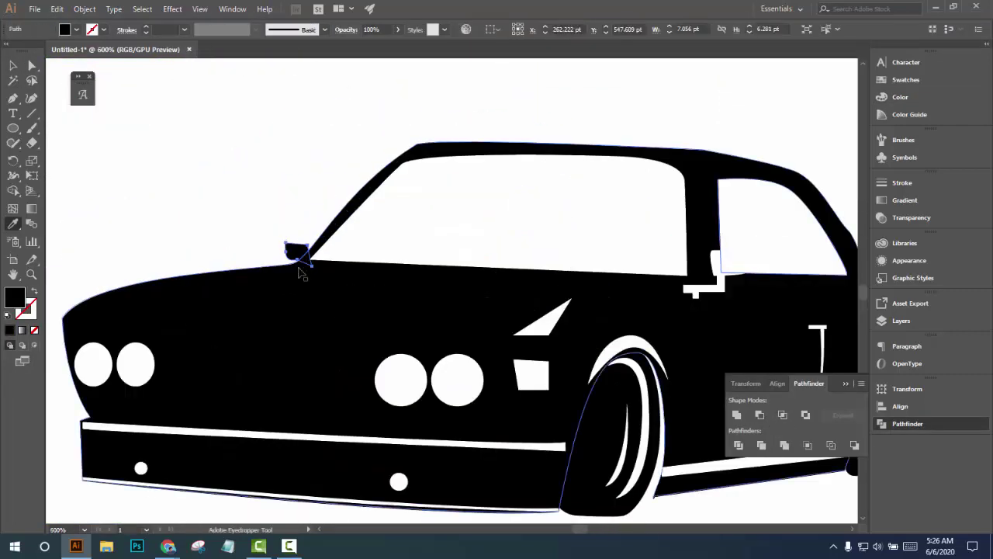
Fill the side mirror in front of the side window with black
scroll(304, 263, "down", 2)
scroll(288, 372, "up", 3)
left_click(31, 66)
left_click(13, 66)
scroll(260, 396, "down", 4)
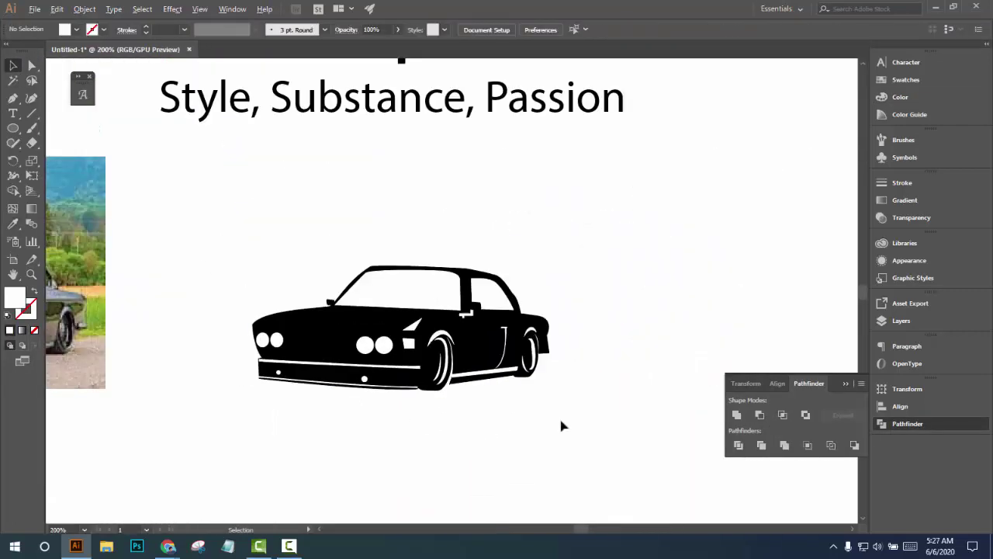
Draw a short white 1 pt curve without fill on the lower part of the front tyre, and deselect it
scroll(461, 405, "up", 2)
left_click(31, 128)
left_click(34, 291)
left_click(900, 97)
left_click(13, 99)
left_click(401, 363)
left_click_drag(384, 349, 385, 337)
left_click(408, 354)
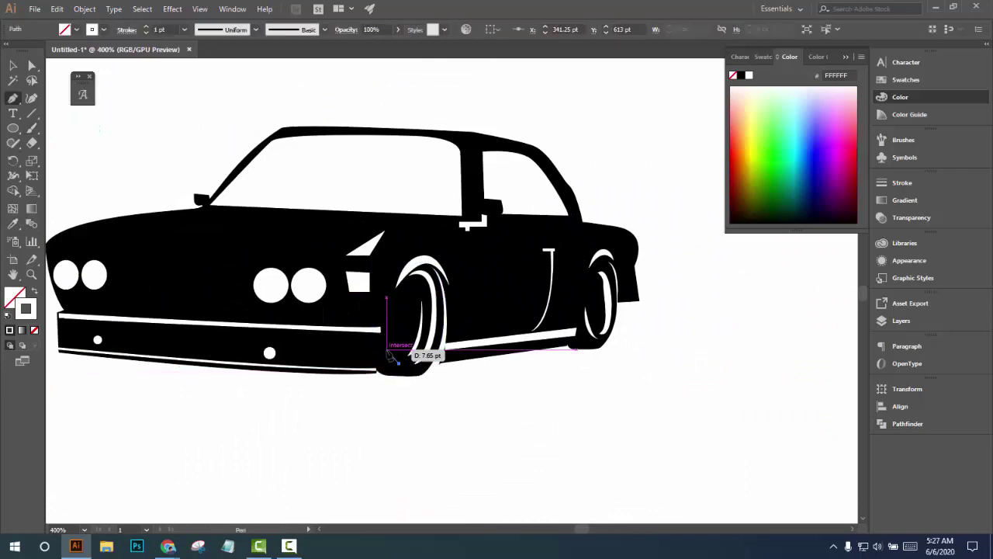
left_click(396, 360, "ctrl")
left_click(13, 66)
left_click(246, 422)
Trace the two lower grille bars and the slanted centre grille over the car photo as white-outlined shapes with the Pen tool
scroll(246, 422, "down", 2)
scroll(420, 412, "down", 2)
scroll(144, 356, "up", 2)
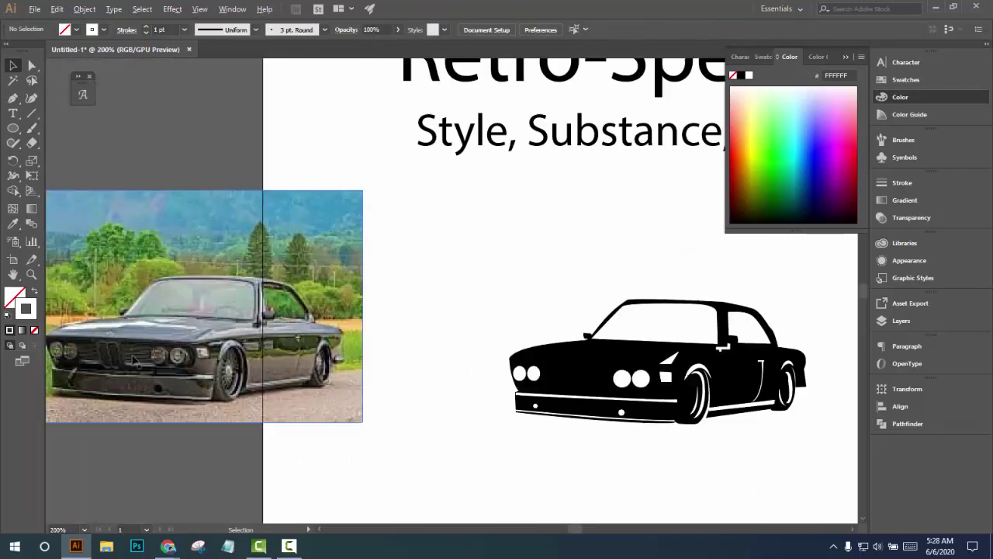
left_click(14, 98)
scroll(134, 388, "up", 2)
left_click(365, 377)
left_click(361, 341)
left_click(378, 341)
left_click(388, 391)
left_click_drag(361, 341, 354, 286)
scroll(328, 418, "up", 1)
left_click(417, 377)
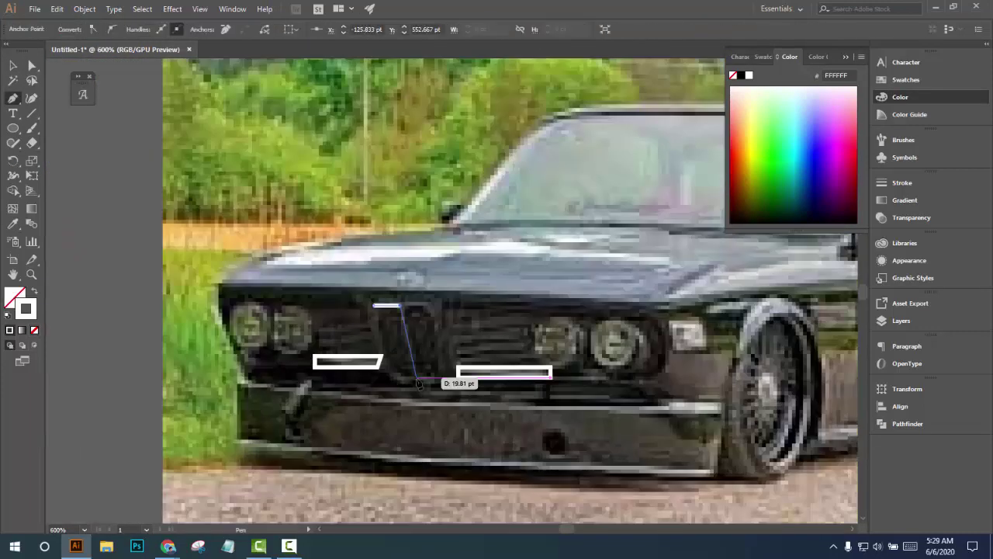
left_click(392, 379)
Move the white grille outlines from the photo onto the black car's front, between the headlights, and deselect them
left_click(13, 66)
scroll(316, 410, "down", 1)
left_click(32, 66)
scroll(315, 410, "down", 2)
mouse_move(543, 431)
left_mouse_down()
mouse_move(274, 431)
mouse_move(424, 429)
left_mouse_up()
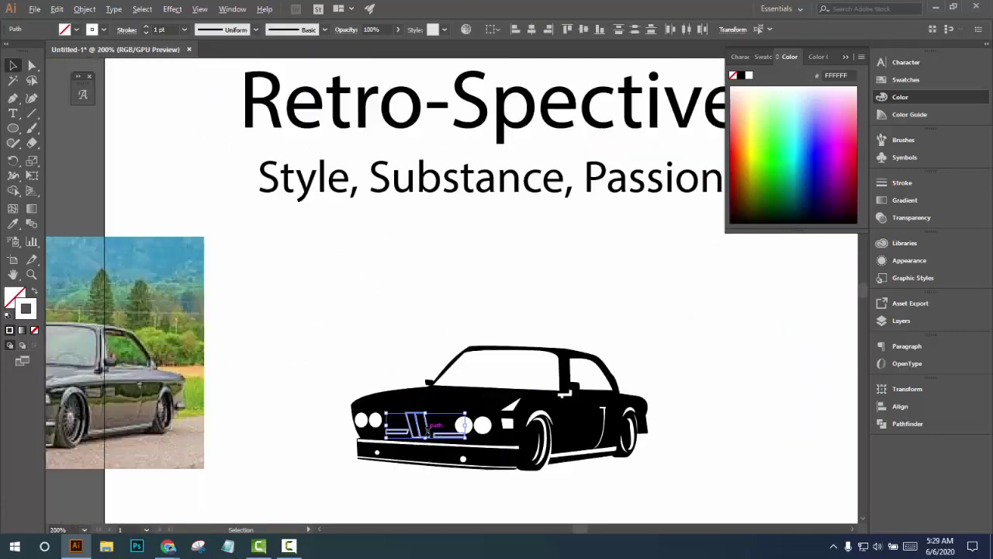
scroll(424, 431, "up", 3)
left_click_drag(543, 448, 527, 439)
left_click(532, 396)
scroll(496, 345, "down", 5)
scroll(525, 316, "up", 5)
left_click(32, 66)
left_click(683, 337)
scroll(684, 349, "down", 3)
left_click(440, 467)
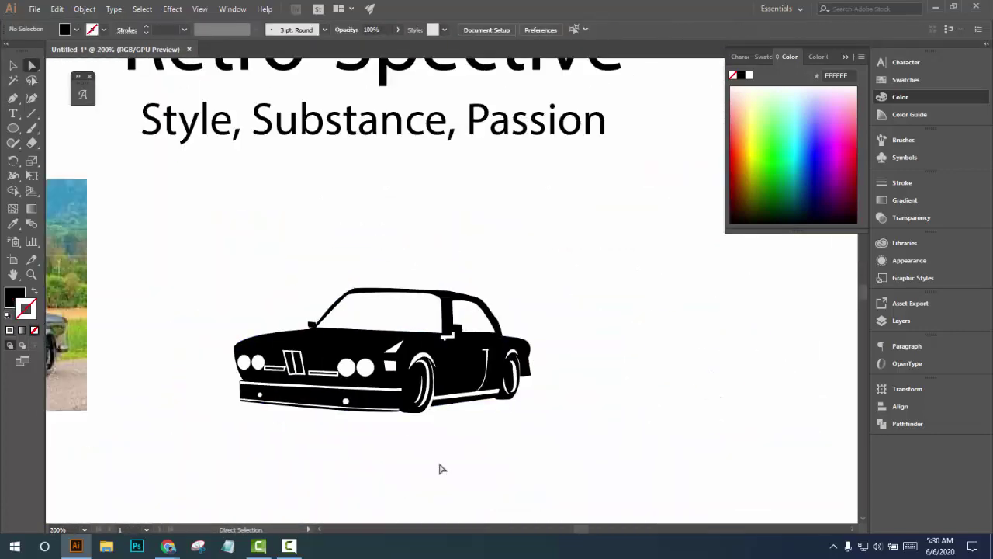
Trace a thin curved strip about 116 pt long along the car's side on the photo with the Pen tool
left_click_drag(180, 432, 466, 412)
scroll(797, 421, "up", 1)
scroll(159, 324, "up", 2)
left_click(13, 99)
left_click(211, 309)
left_click_drag(411, 298, 463, 291)
left_click(211, 310)
left_click(14, 66)
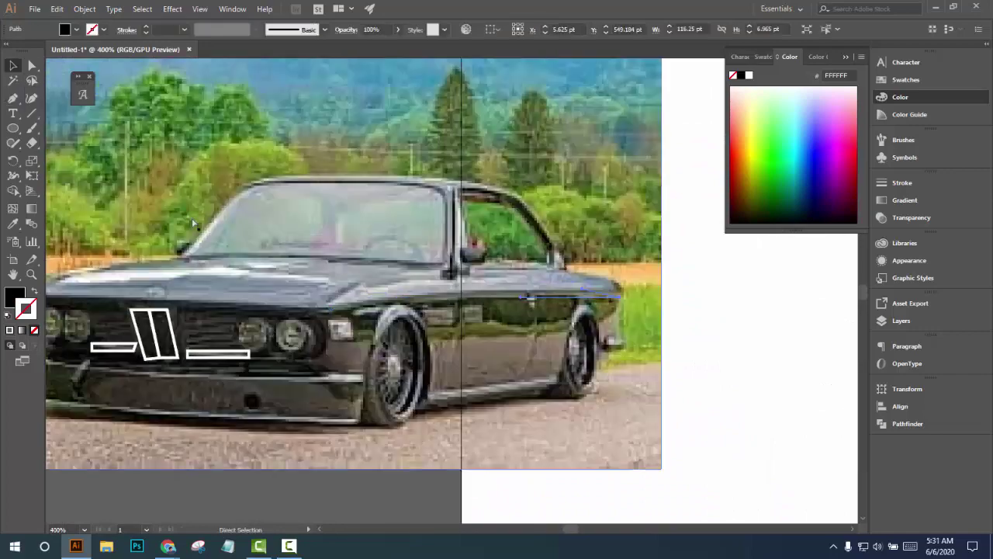
Place the traced side strip on the black car's flank and fill it with white
scroll(461, 333, "down", 2)
left_click(749, 76)
left_click(512, 435)
Smooth the roof outline of the black car body with the Smooth tool, and deselect it
scroll(512, 434, "up", 1)
left_click(294, 260)
left_click(13, 144)
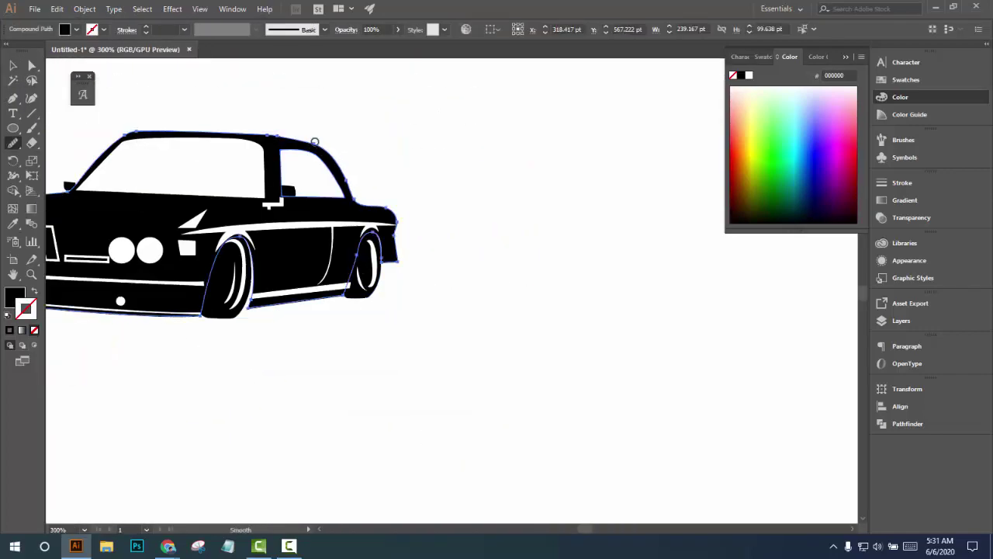
left_click(13, 66)
left_click_drag(98, 366, 339, 354)
left_click(32, 66)
left_click(525, 411)
scroll(527, 195, "up", 2)
left_click(331, 162)
left_click(644, 139)
scroll(433, 311, "down", 4)
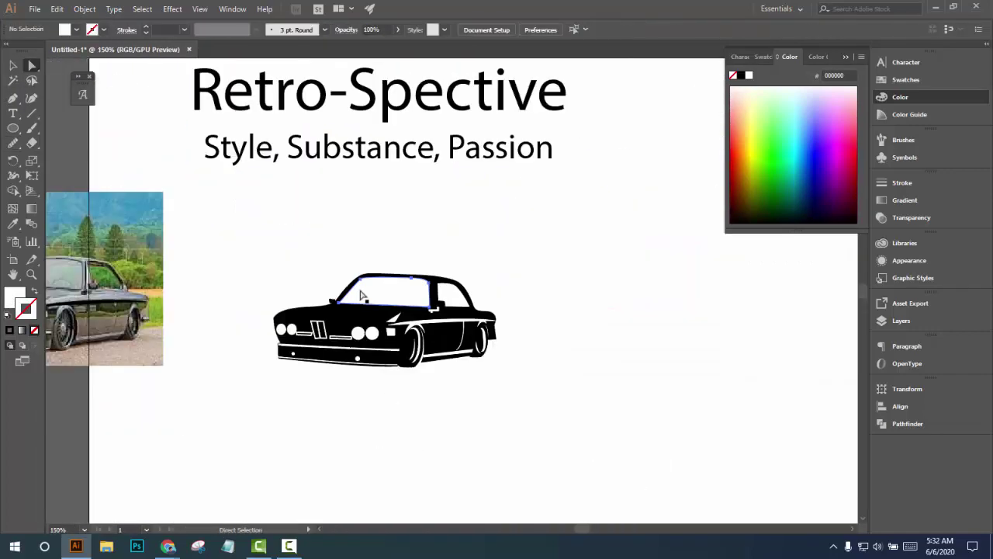
Draw small white elliptical hubs inside the black car's wheels with the Ellipse tool
scroll(362, 314, "up", 2)
scroll(208, 346, "up", 2)
left_click(13, 128)
mouse_move(204, 333)
left_mouse_down()
mouse_move(218, 363)
mouse_move(405, 337)
left_mouse_up()
left_click(466, 395)
left_click_drag(466, 394, 570, 458)
scroll(581, 472, "down", 1)
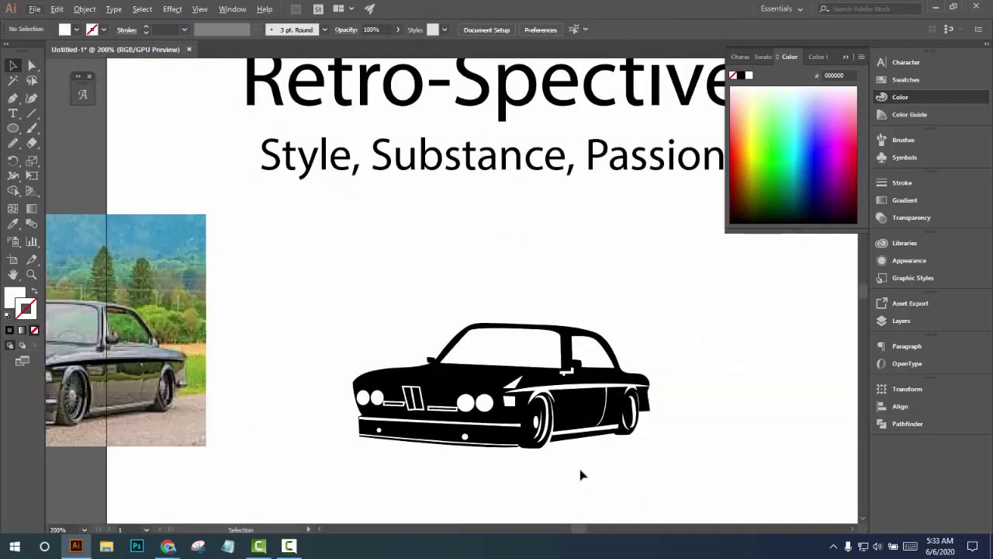
scroll(550, 370, "down", 1)
left_click(32, 66)
left_click(614, 399)
scroll(615, 400, "down", 1)
scroll(576, 385, "up", 2)
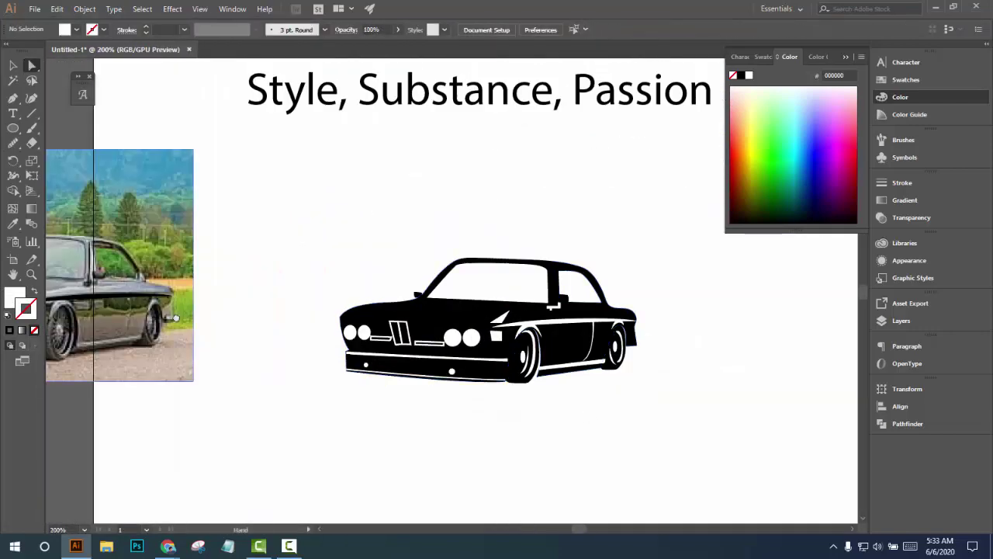
Draw a small curved black shape for a car detail with the Pen tool, and deselect it
scroll(550, 392, "up", 2)
left_click(13, 98)
left_click_drag(416, 297, 395, 310)
scroll(450, 298, "up", 3)
left_click(354, 204)
left_click(13, 66)
scroll(538, 298, "down", 6)
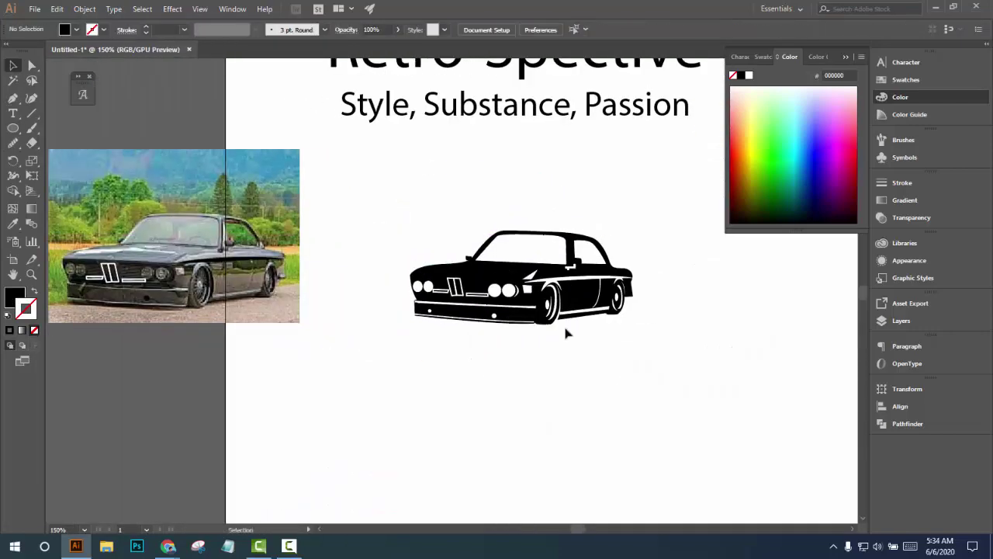
Group all parts of the black-and-white car illustration
scroll(579, 401, "down", 1)
scroll(329, 372, "up", 5)
scroll(328, 373, "down", 5)
left_click(373, 376)
left_click(85, 9)
right_click(423, 376)
left_click(454, 260)
left_click(528, 427)
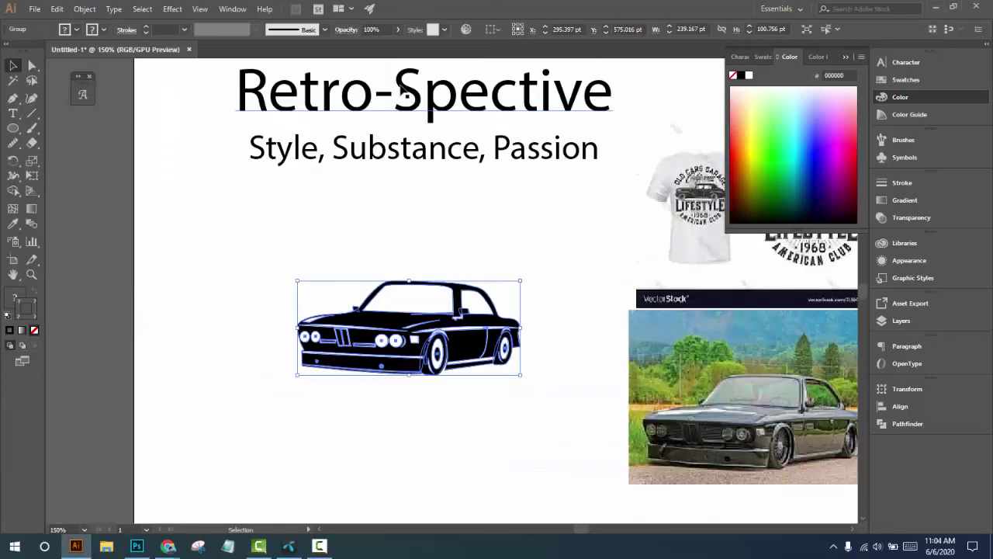
Copy the "Retro-Spective" heading text, and move the car group slightly down and to the left below the tagline
left_click(416, 121)
key("ctrl+c")
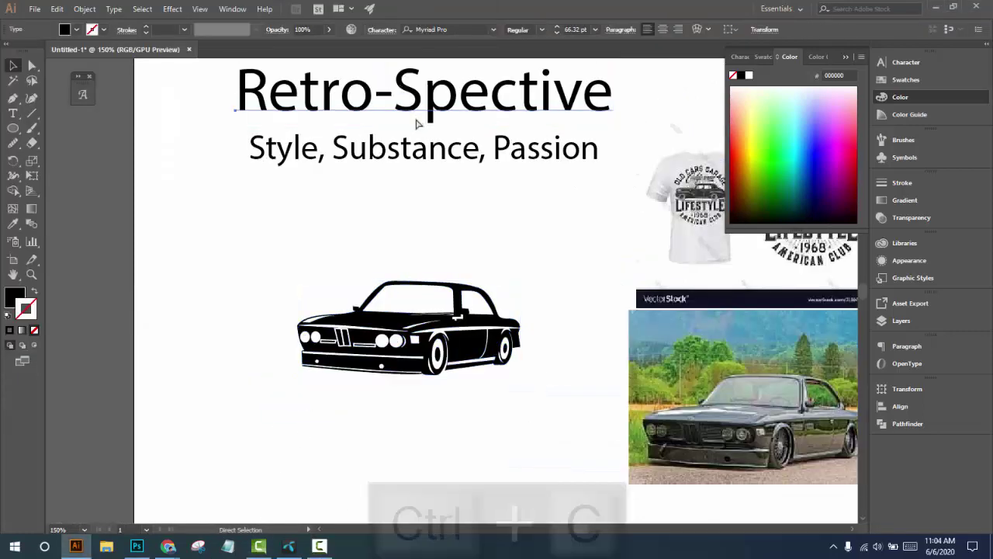
left_click_drag(104, 193, 48, 134)
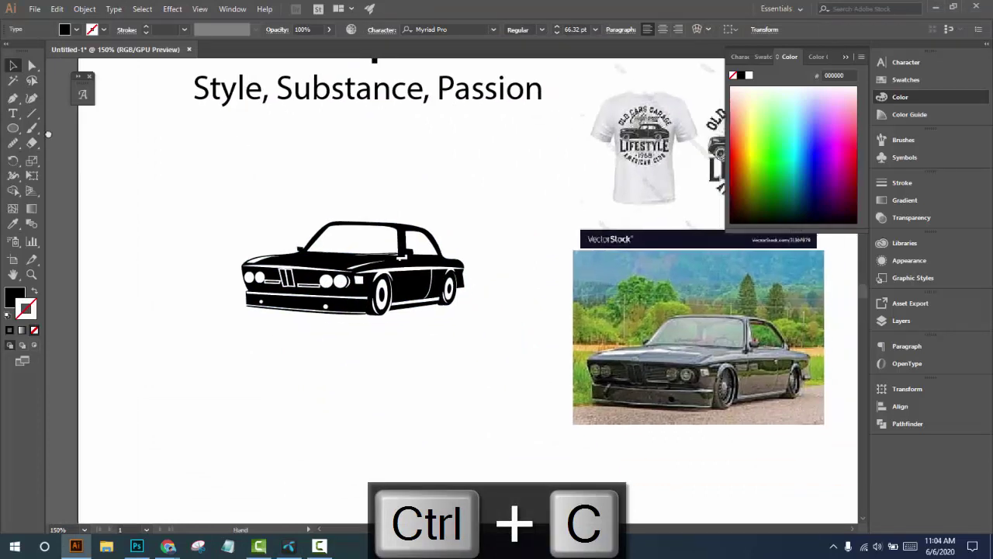
left_click_drag(232, 206, 465, 362)
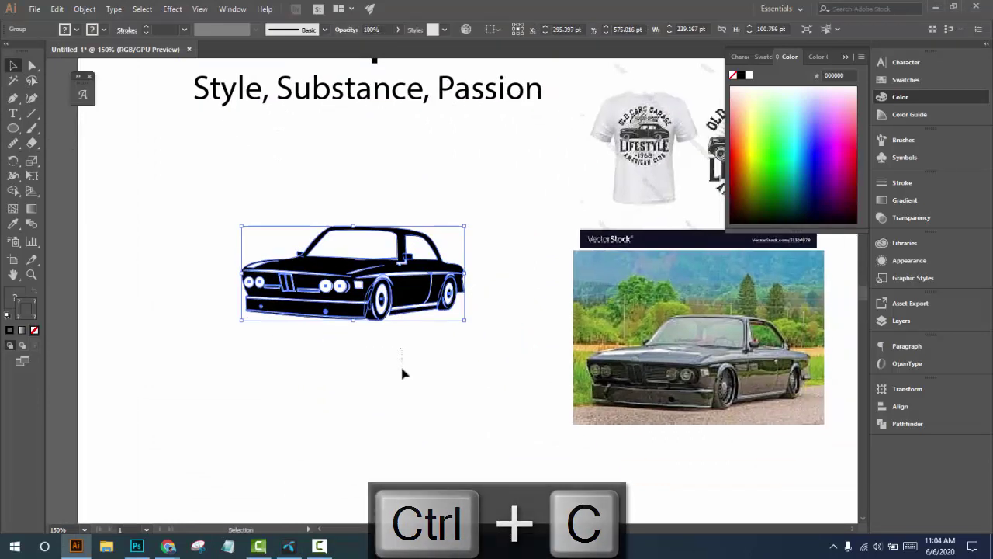
left_click_drag(382, 306, 348, 324)
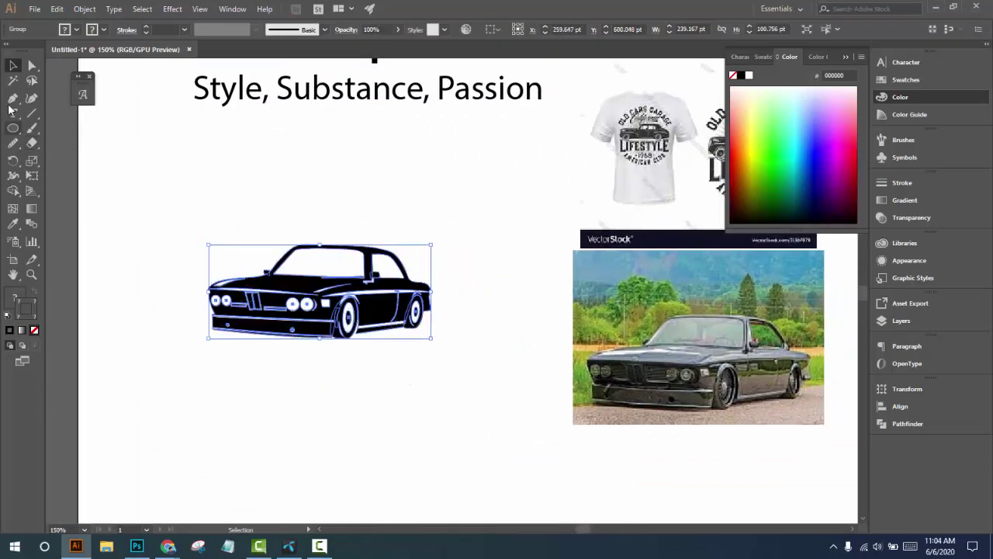
left_click(13, 128)
left_click(56, 159)
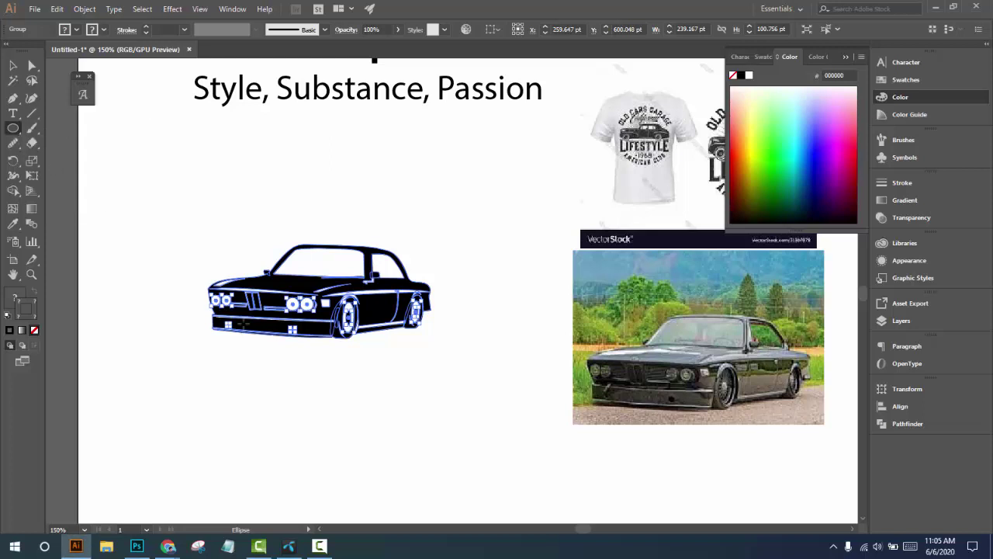
left_click_drag(307, 304, 374, 423)
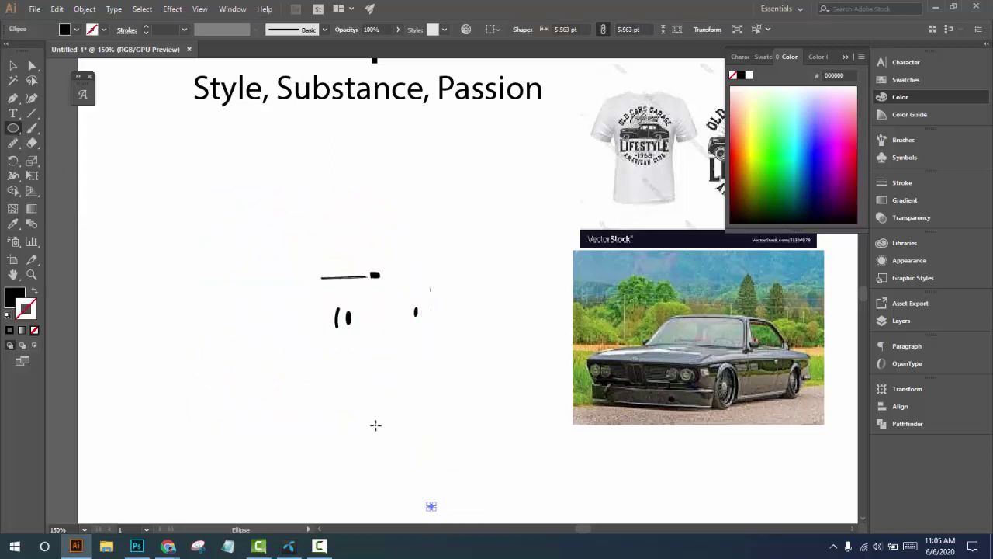
key("ctrl+z")
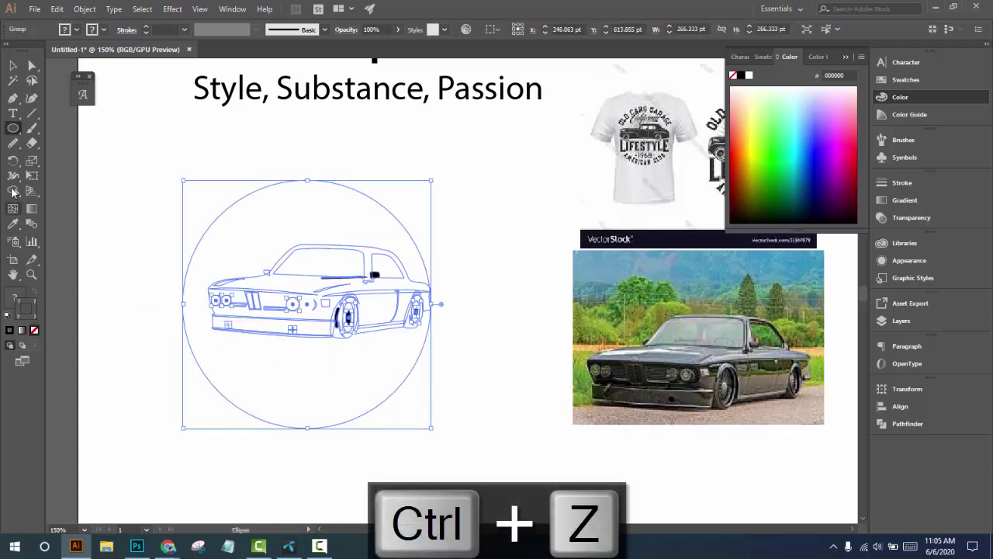
key("ctrl+z")
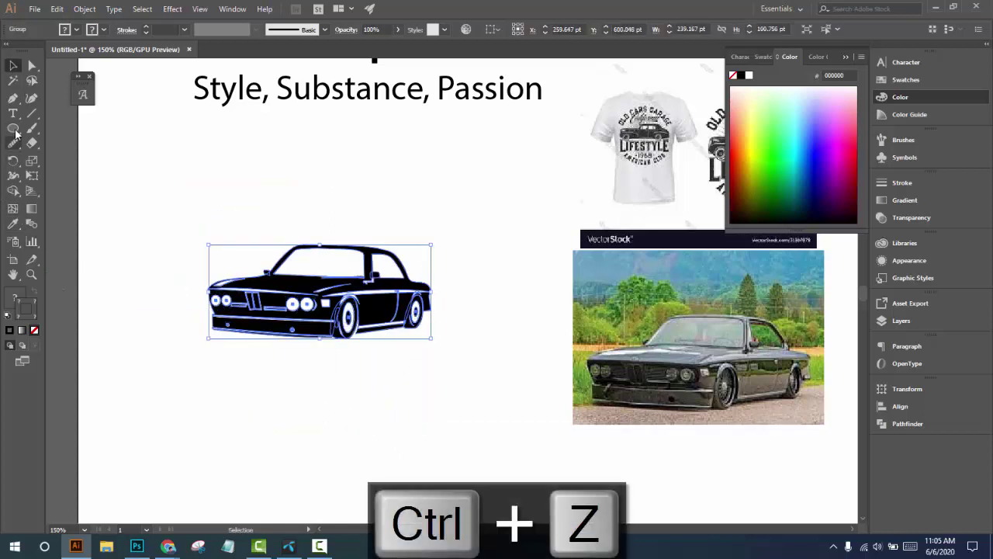
Draw a black circle about 353 pt in diameter over the car illustration, with the car inside its upper half
left_click(13, 129)
left_click_drag(321, 376, 487, 496)
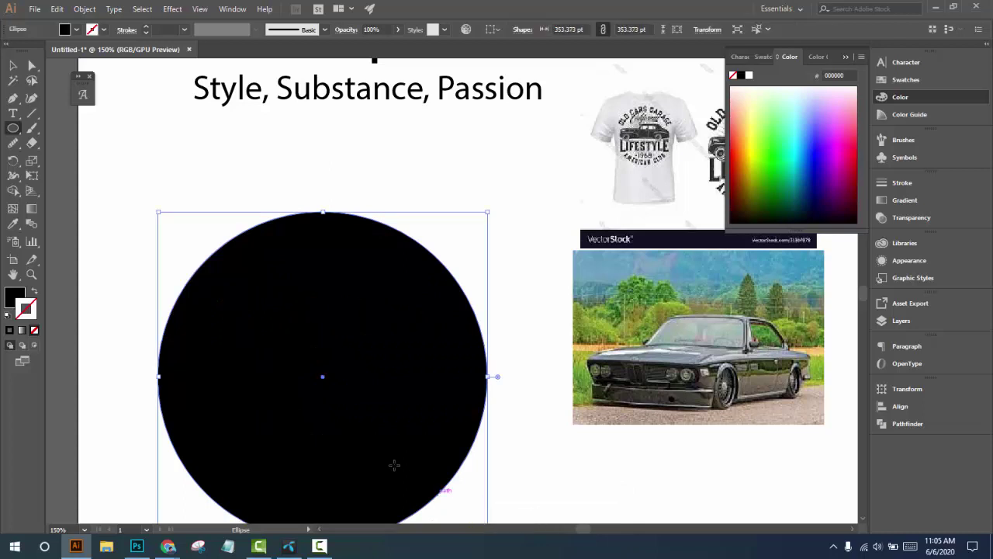
scroll(394, 464, "down", 3)
Turn the circle into a type path, paste the "Retro-Spective" text onto it and center-align it over the car
left_click(18, 114)
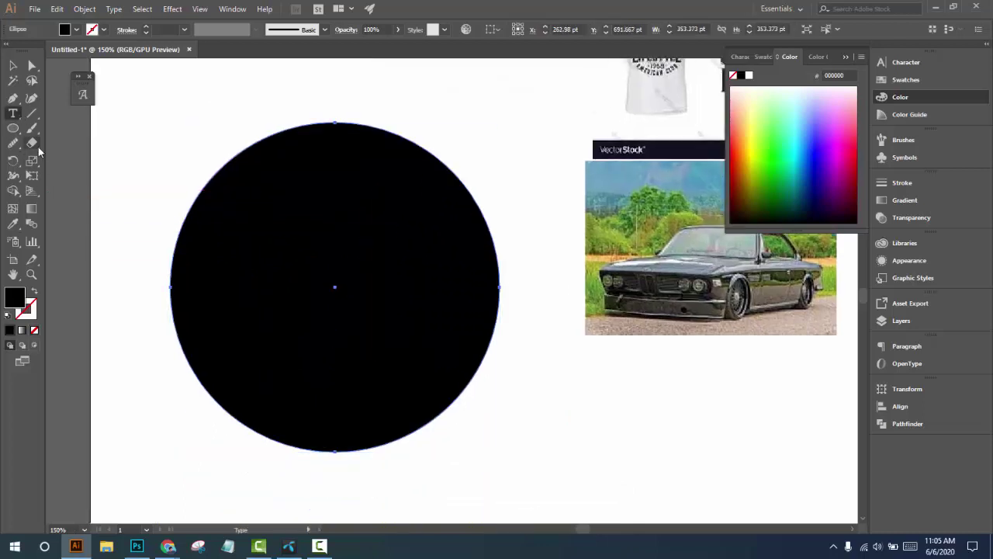
left_click_drag(13, 113, 113, 152)
left_click(333, 450)
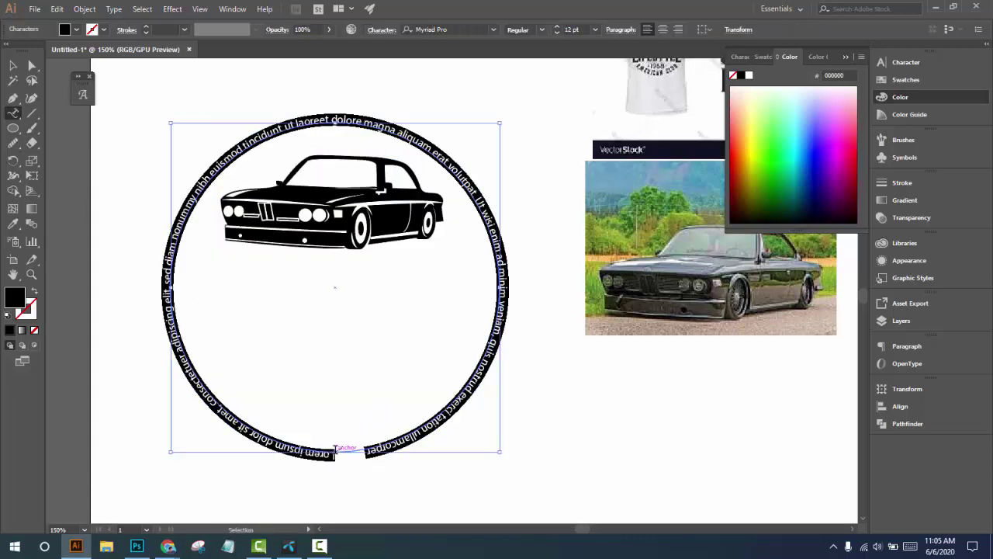
key("ctrl+v")
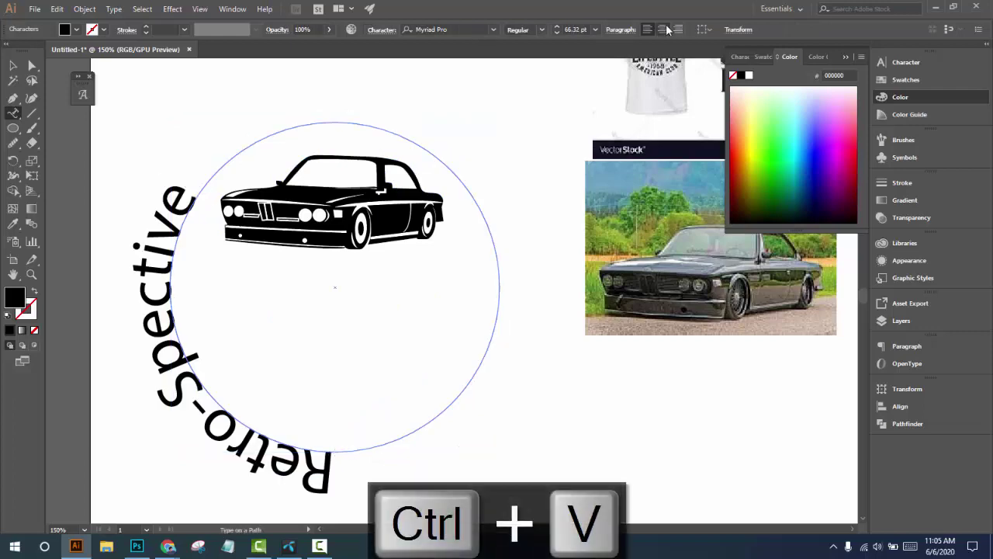
left_click(664, 29)
left_click(13, 64)
left_click(194, 124)
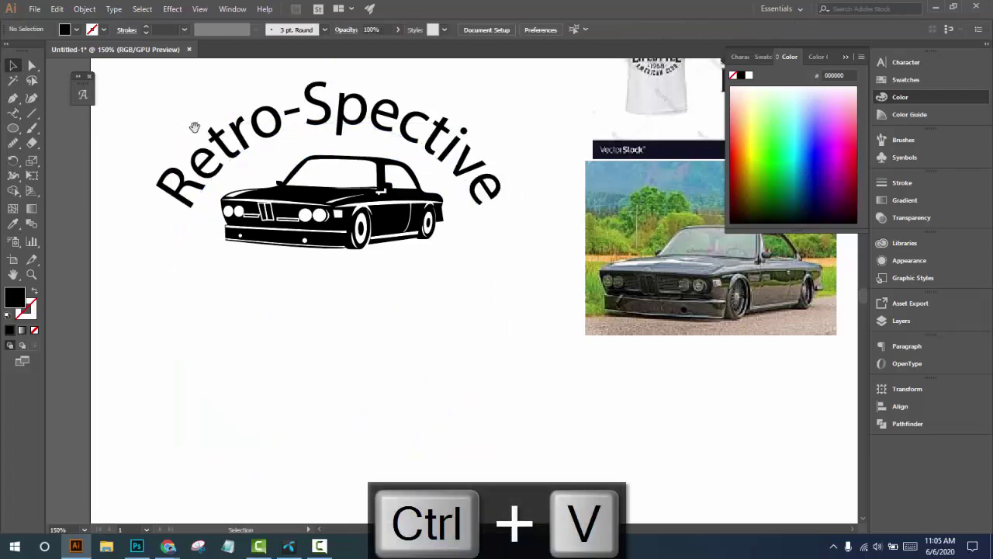
Set the font of the curved "Retro-Spective" text to Face Off M54
left_click_drag(195, 127, 206, 252)
left_click_drag(408, 254, 408, 224)
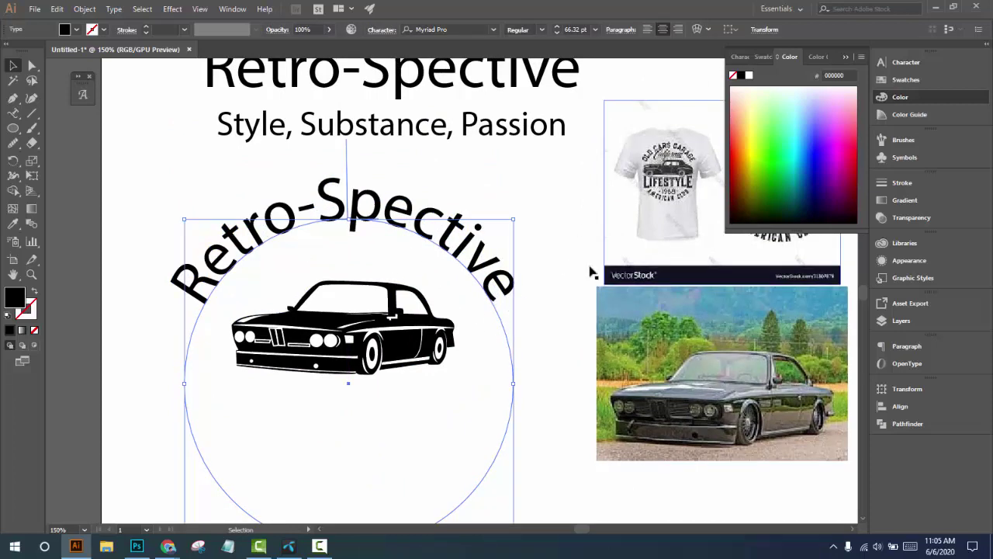
left_click(900, 63)
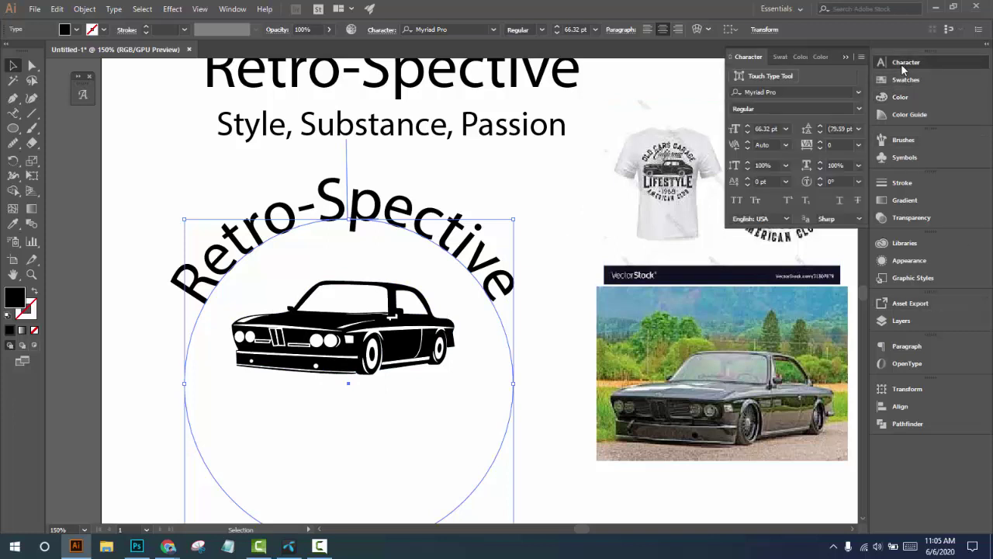
left_click(790, 91)
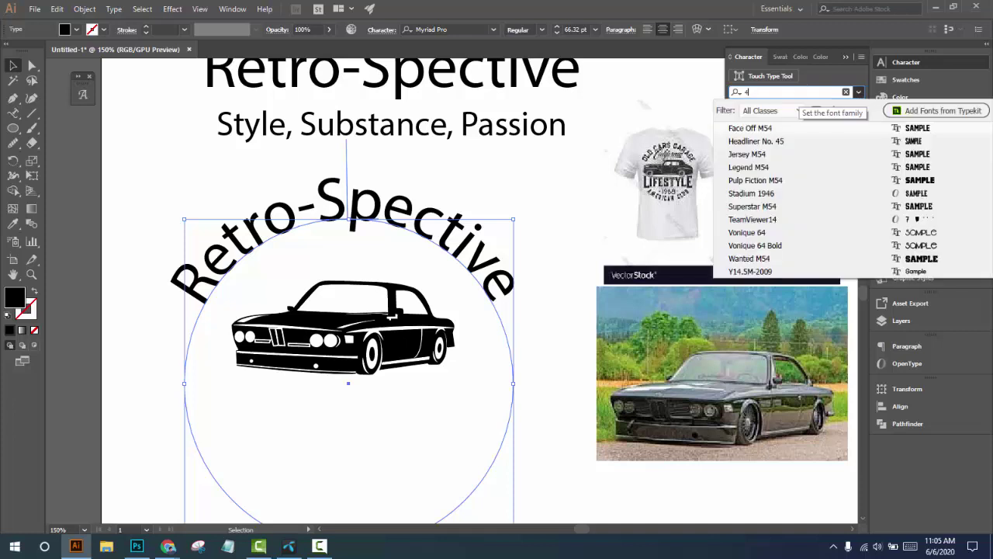
left_click(909, 129)
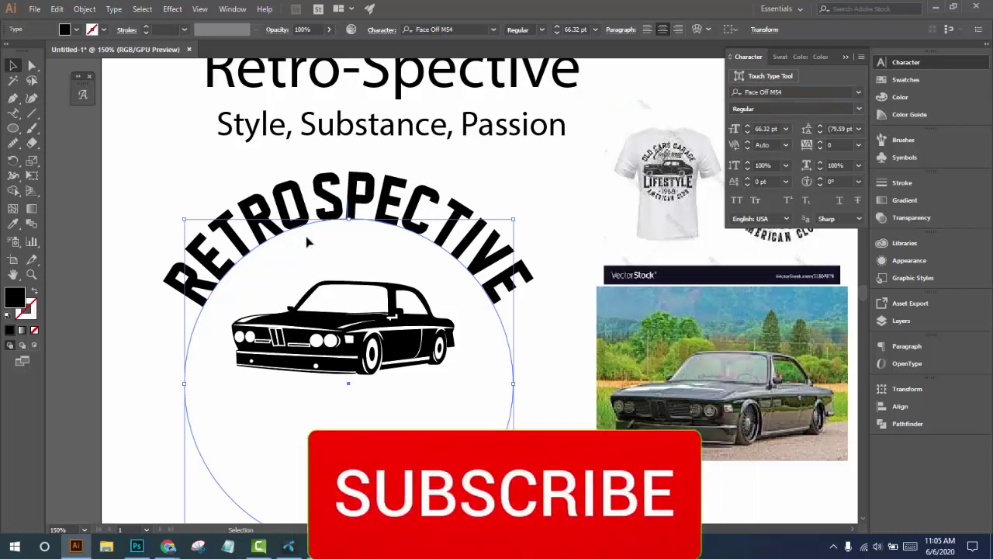
Insert a space between "RETRO" and "SPECTIVE" in the curved text
scroll(314, 223, "up", 3)
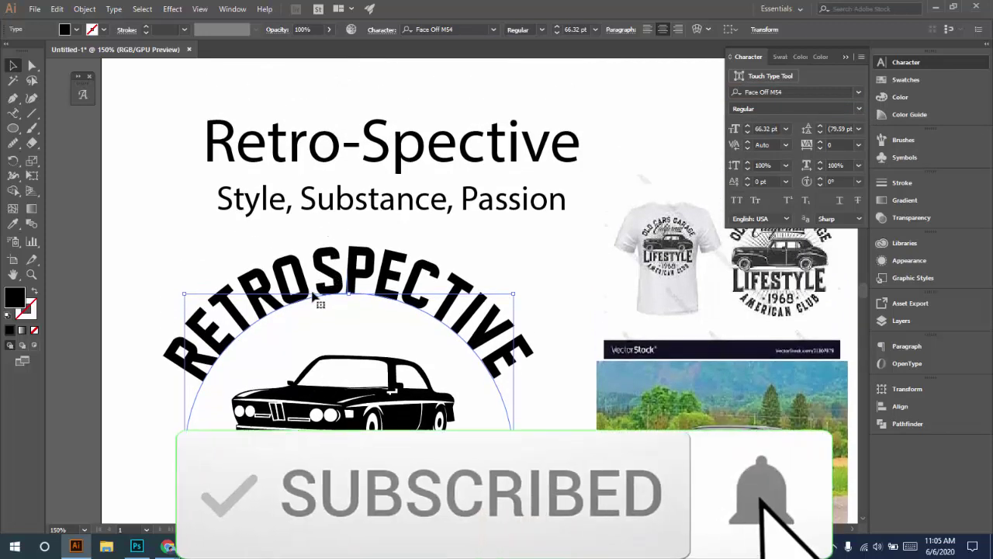
key("t")
left_click(314, 296)
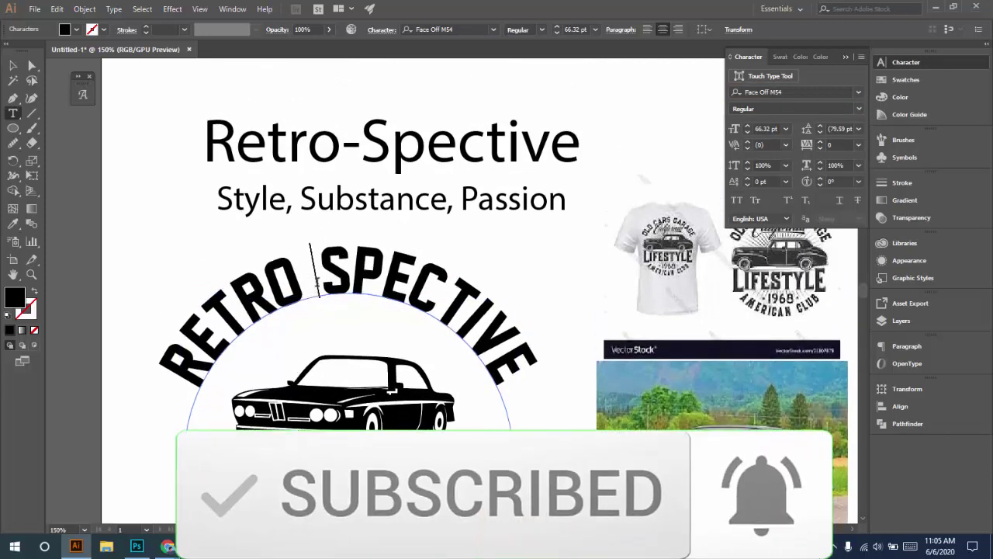
key("shift+Left")
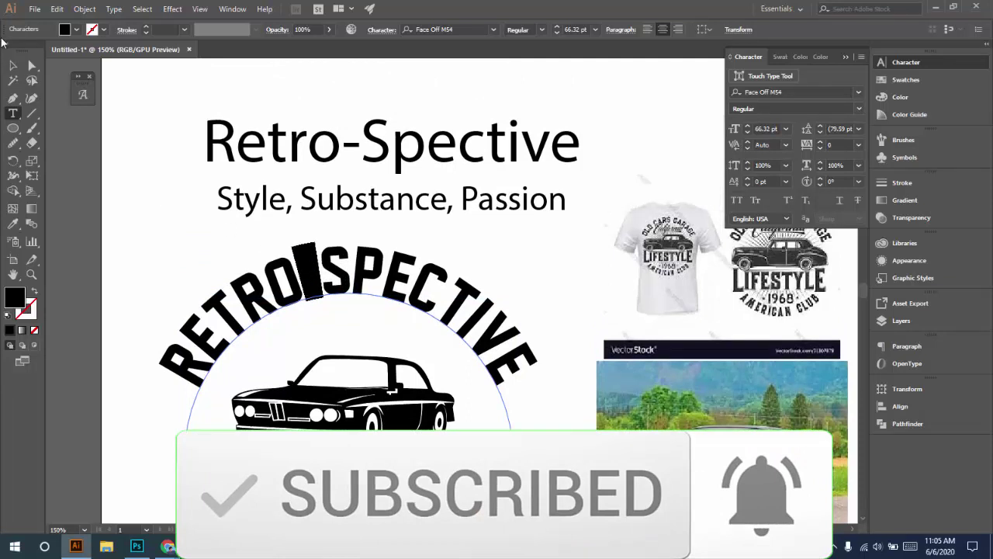
left_click(9, 67)
scroll(436, 329, "down", 3)
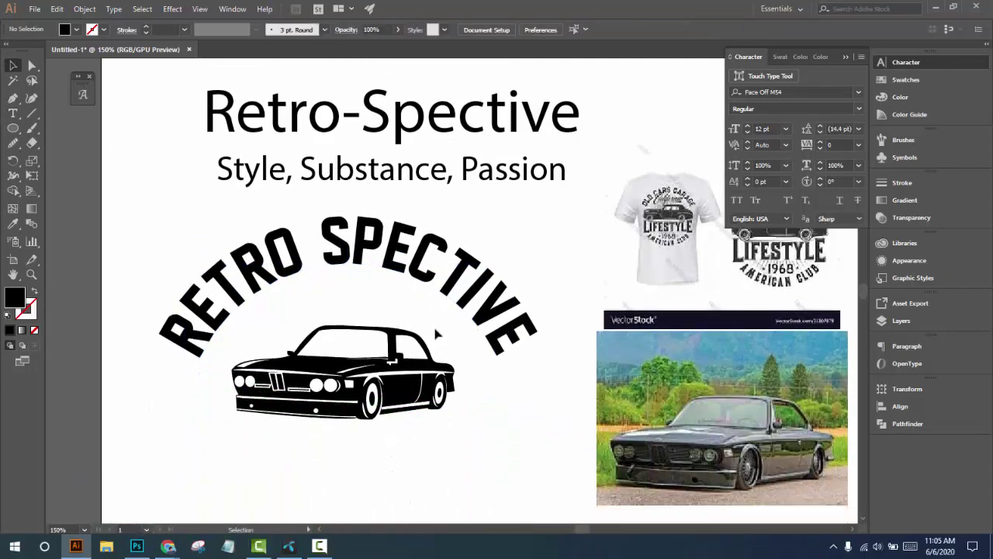
Enlarge the car to about 425 pt wide and place it beneath the curved "RETRO SPECTIVE" lettering
scroll(434, 326, "down", 1)
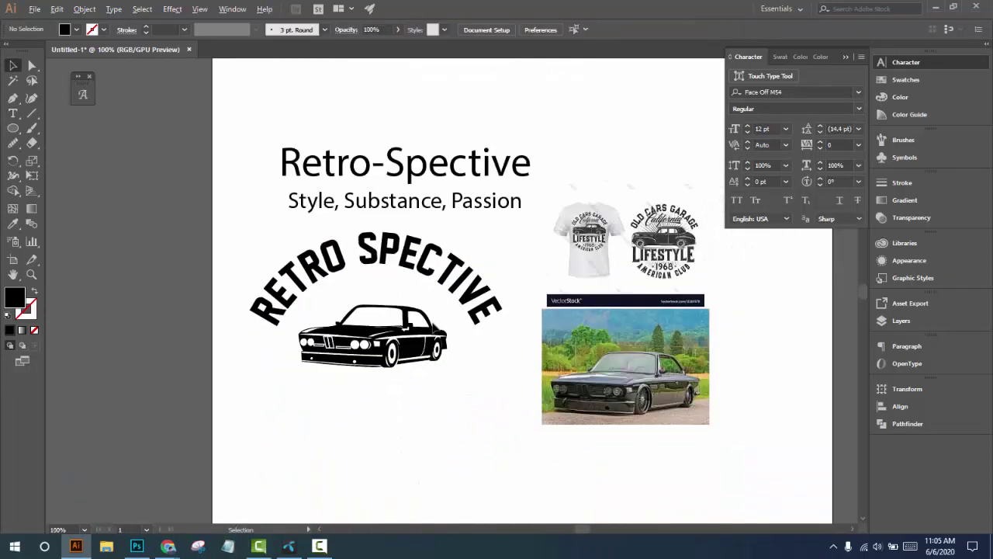
left_click(433, 344)
left_click(444, 390)
scroll(435, 387, "up", 1)
scroll(433, 381, "down", 1)
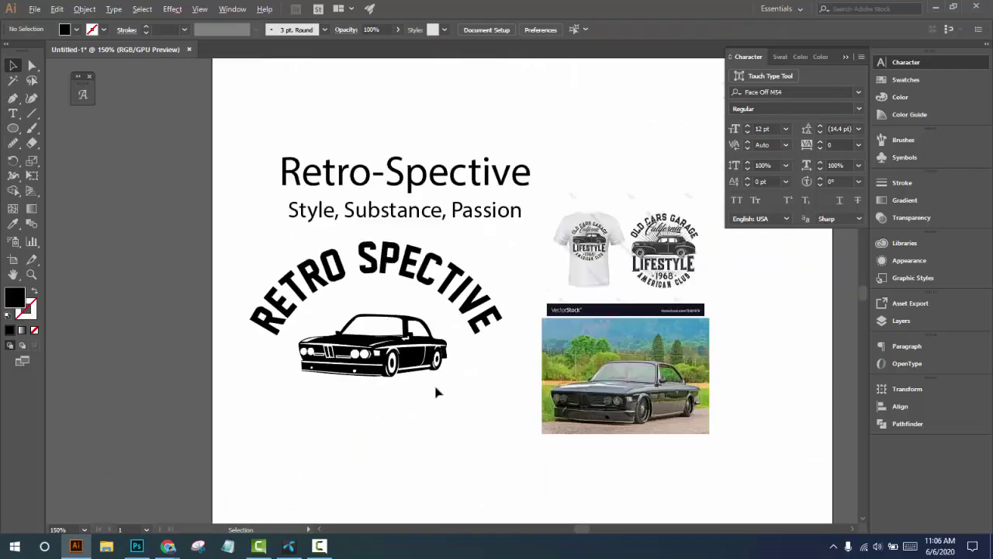
left_click(446, 353)
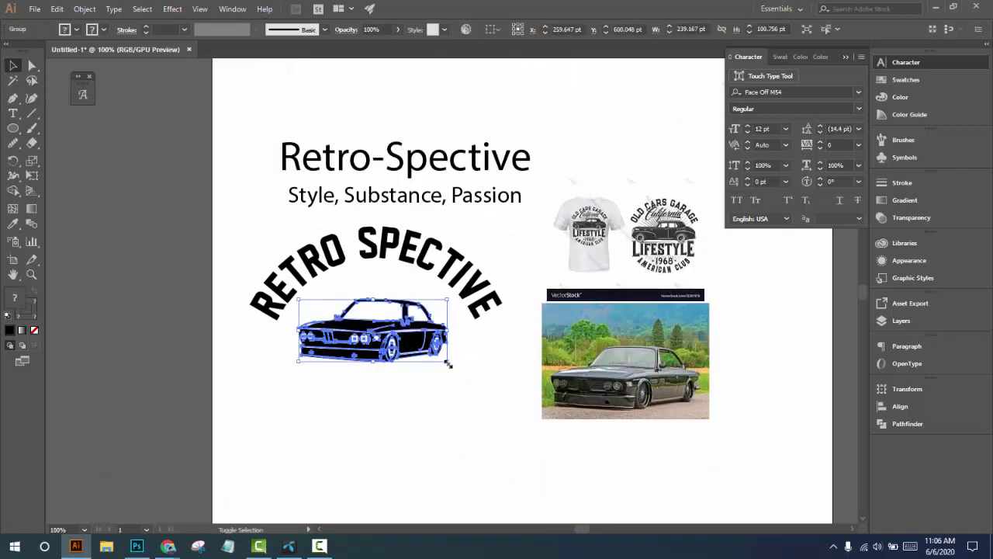
left_click_drag(449, 362, 505, 417)
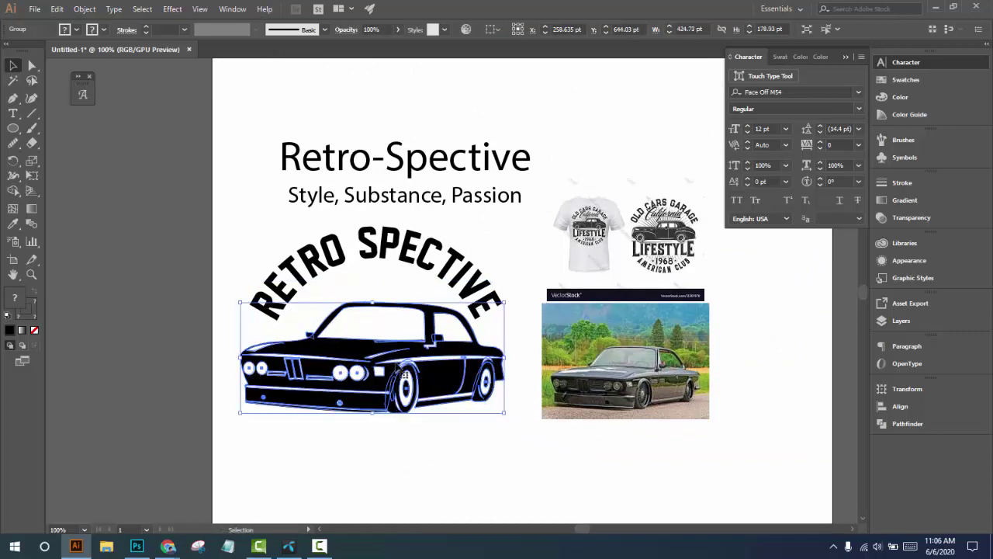
left_click(413, 429)
Move the "Style, Substance, Passion" tagline into the empty area below the car
scroll(424, 397, "down", 2)
left_click_drag(425, 382, 371, 381)
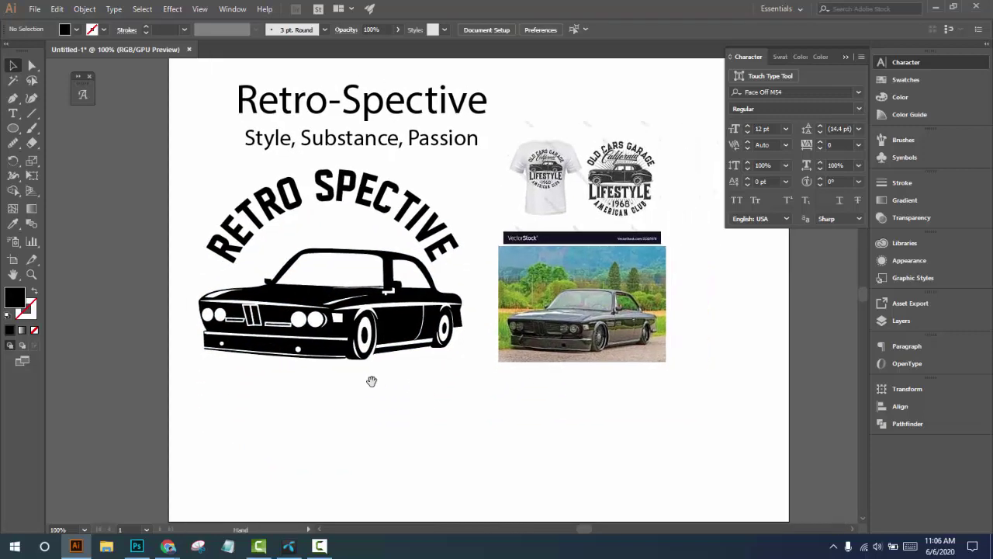
left_click(517, 201)
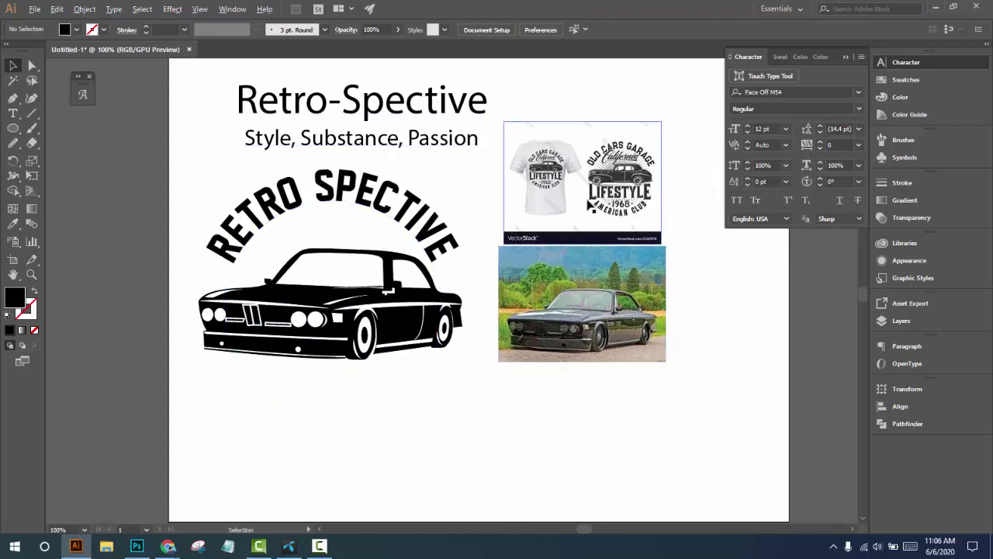
scroll(589, 204, "up", 1)
scroll(242, 150, "down", 2)
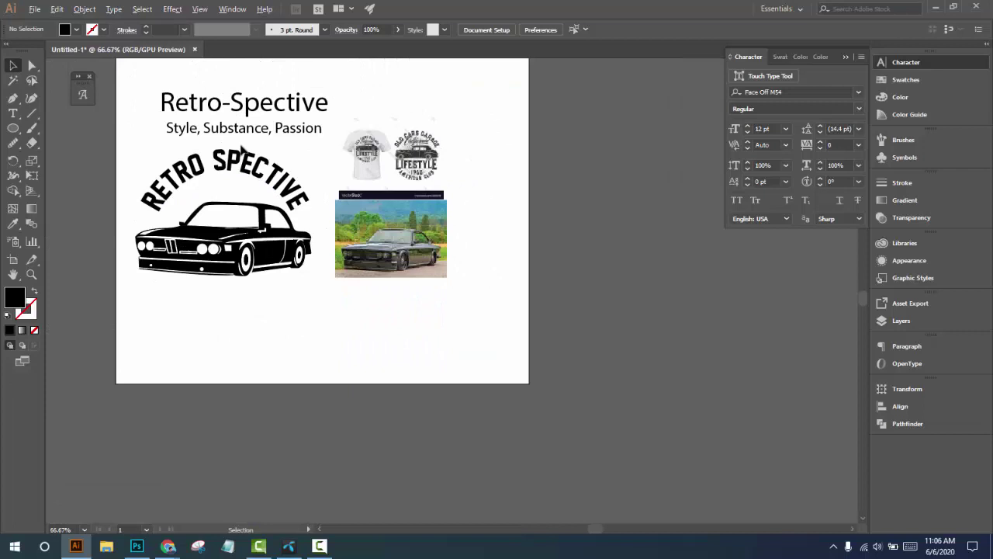
left_click(239, 135)
scroll(336, 150, "up", 1)
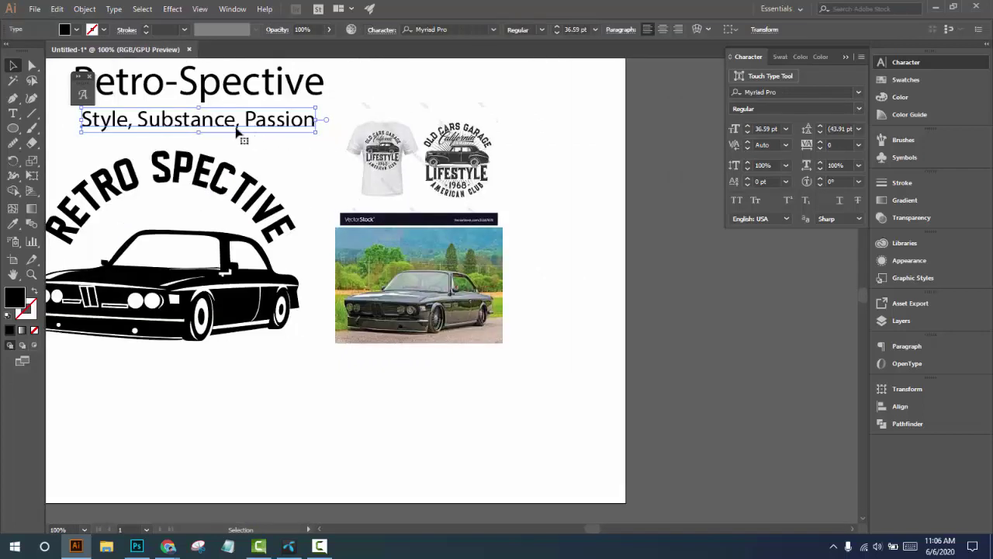
left_click_drag(203, 127, 280, 407)
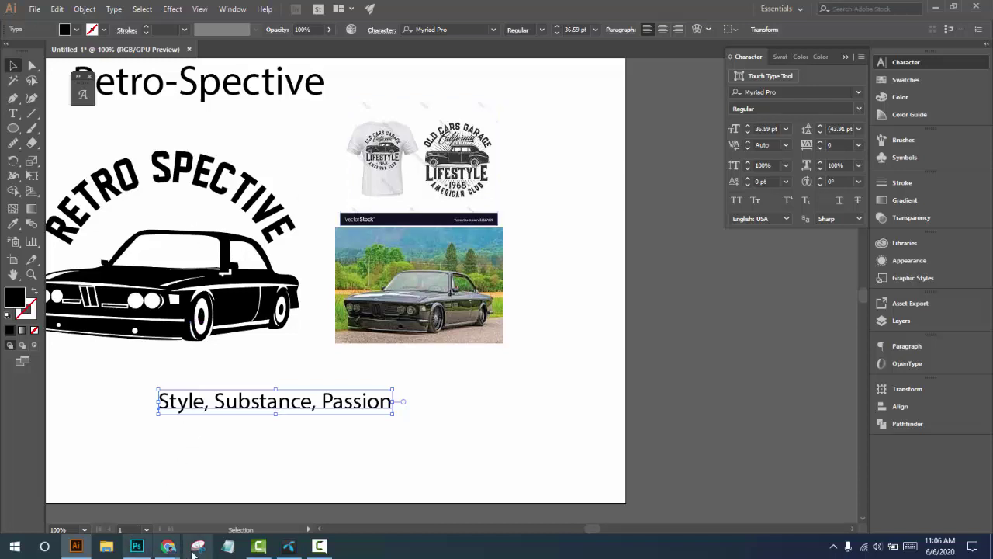
Check the client's brief in the browser, return to Illustrator and shift the tagline farther below the car
mouse_move(167, 546)
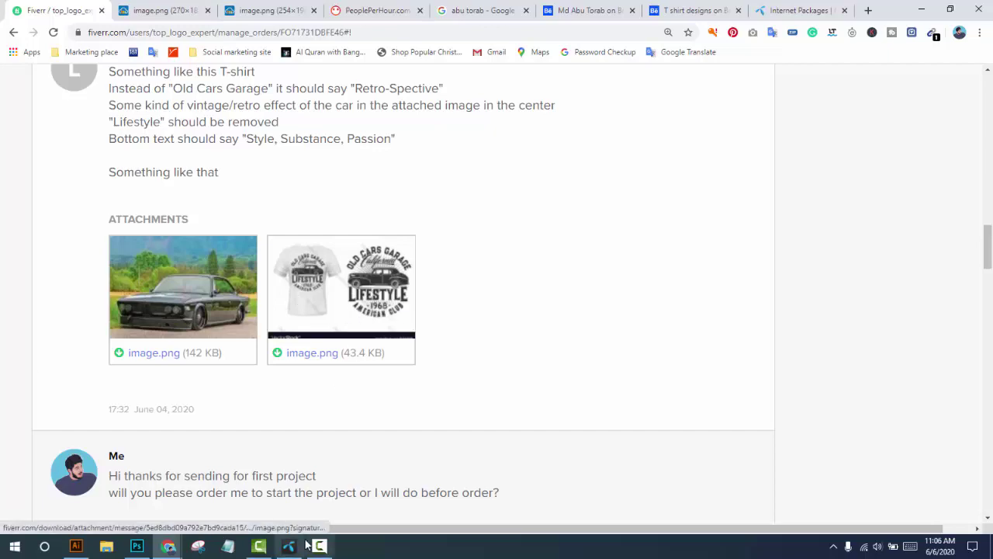
left_click(76, 546)
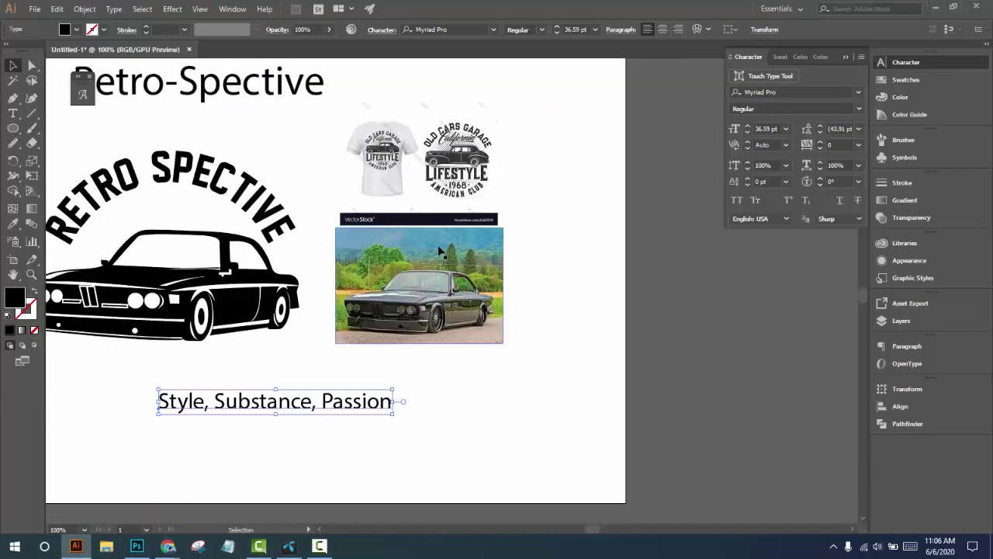
key("space")
left_click_drag(374, 394, 576, 425)
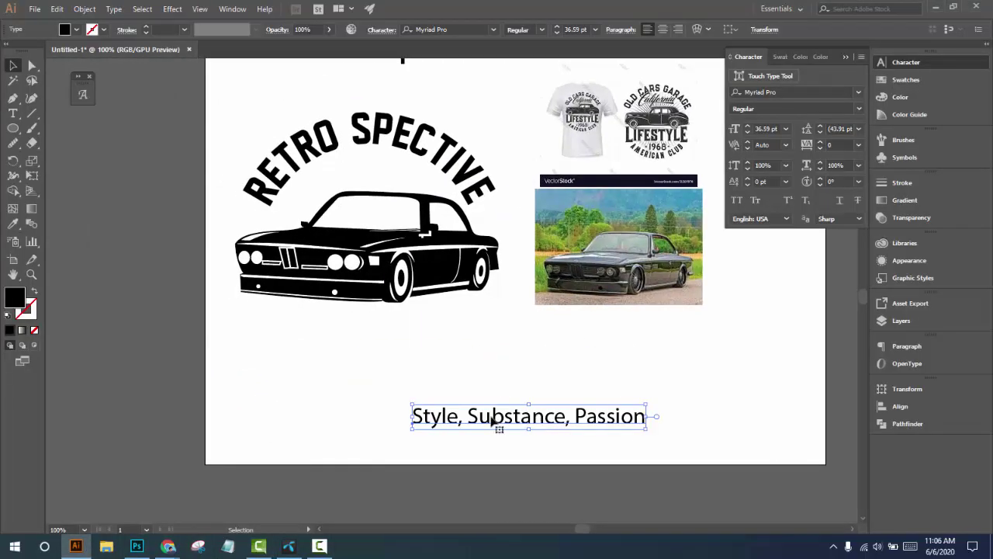
Duplicate the curved "RETRO SPECTIVE" text in place and flip the copy inside the lower half of its circle
key("a")
left_click(363, 147)
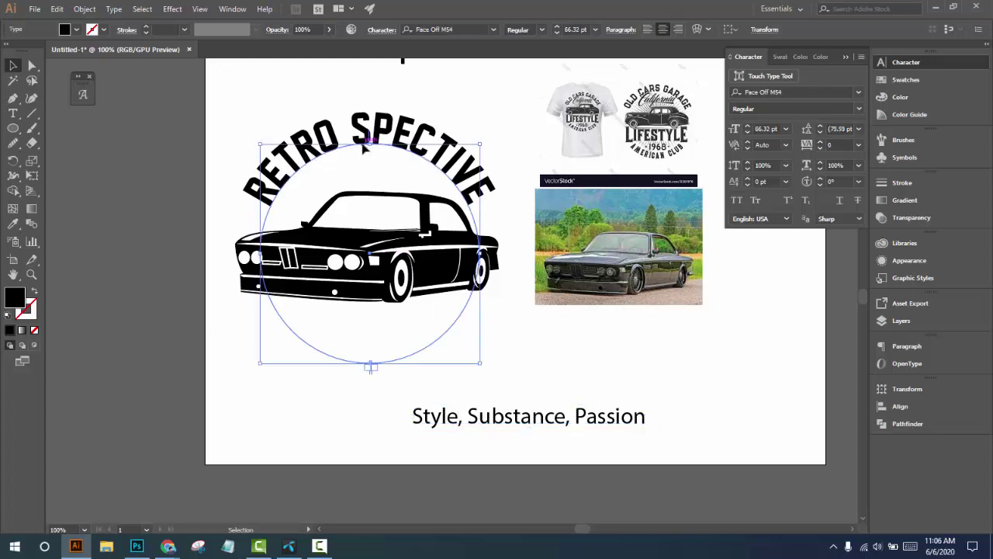
key("ctrl+f")
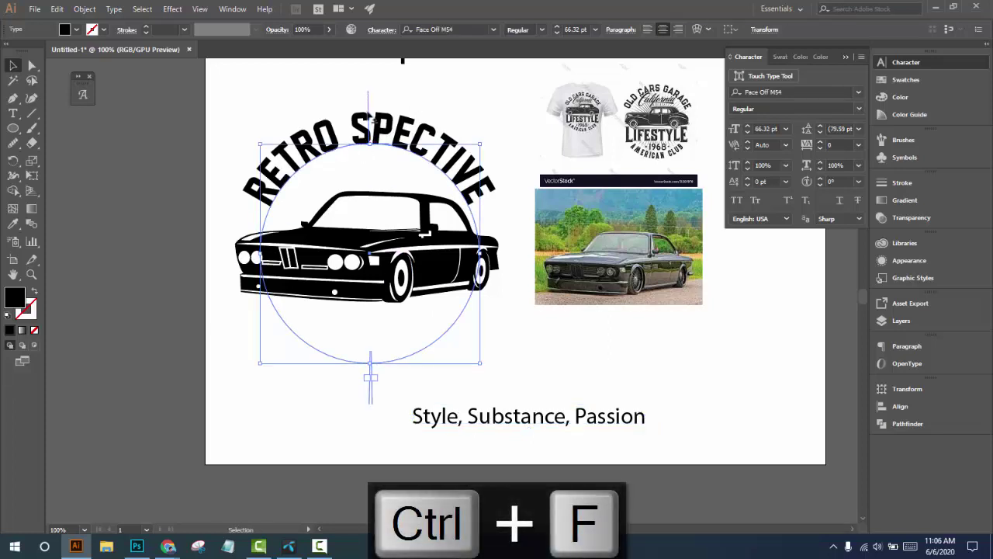
left_click_drag(371, 377, 359, 203)
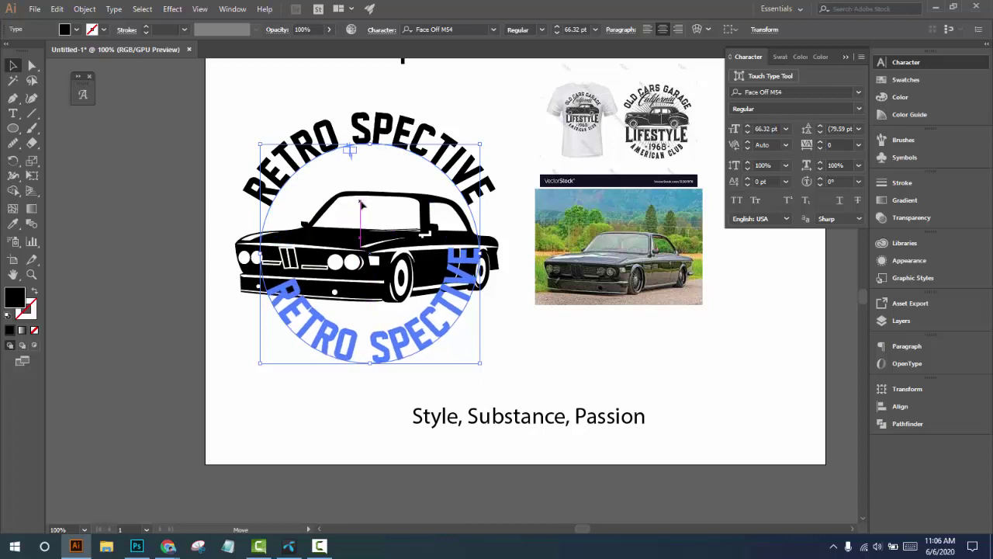
left_click_drag(360, 203, 374, 361)
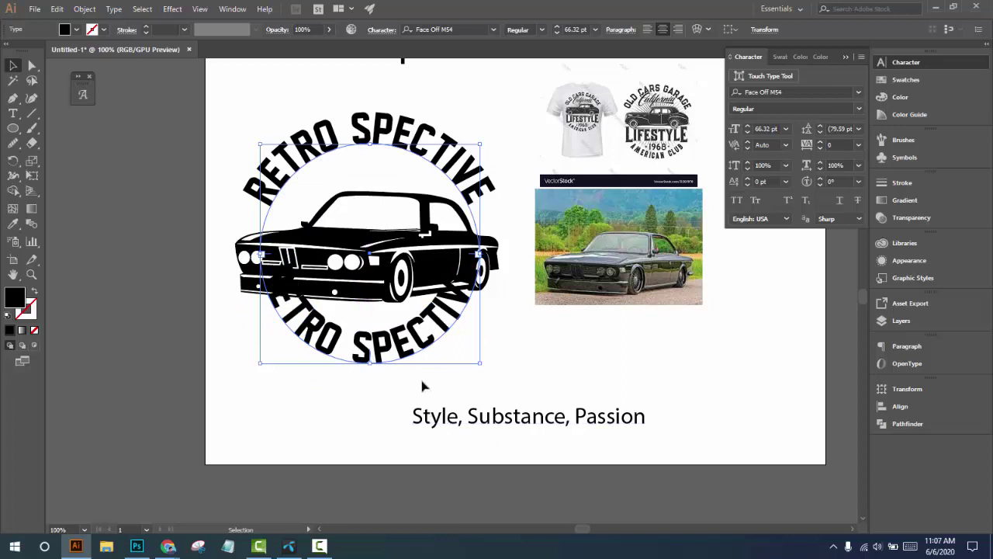
Replace the lower curved text with "Substance, Passion" copied from the tagline
left_click(504, 417)
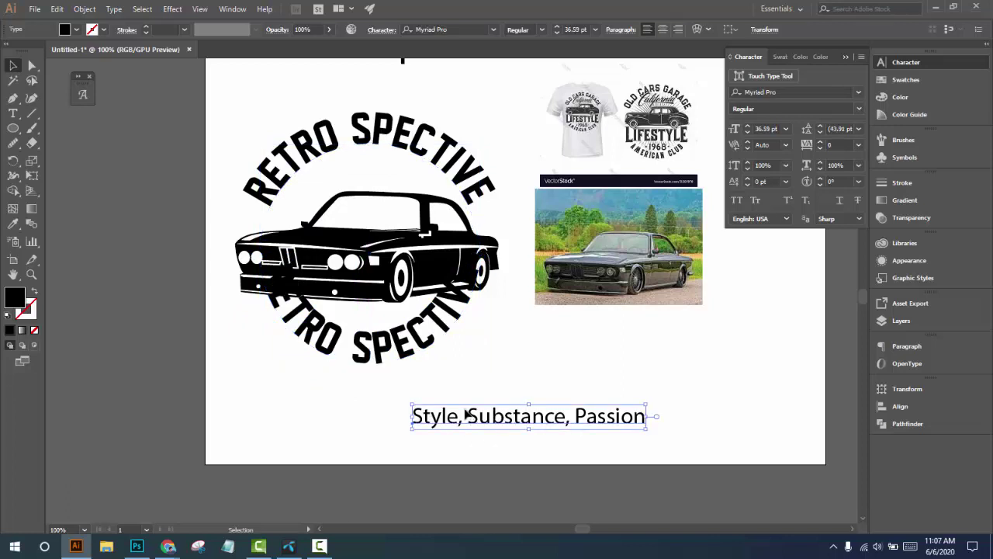
double_click(473, 418)
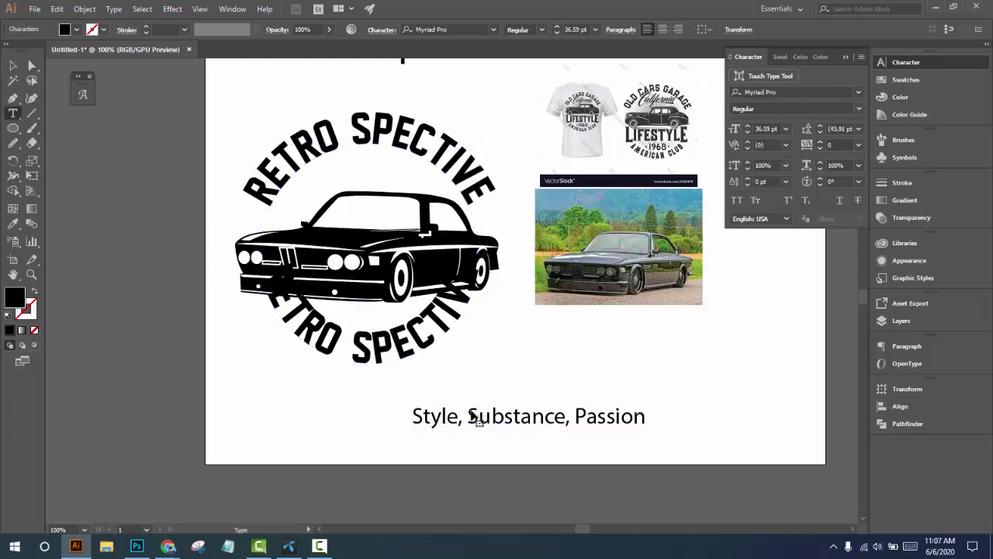
left_click_drag(468, 415, 694, 422)
key("ctrl+c")
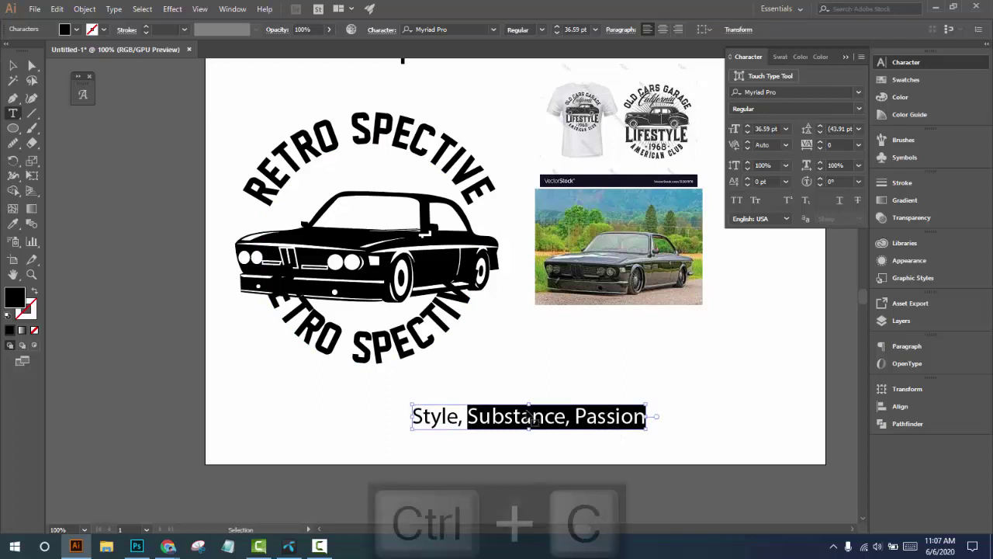
left_click(419, 340)
key("ctrl+a")
key("ctrl+v")
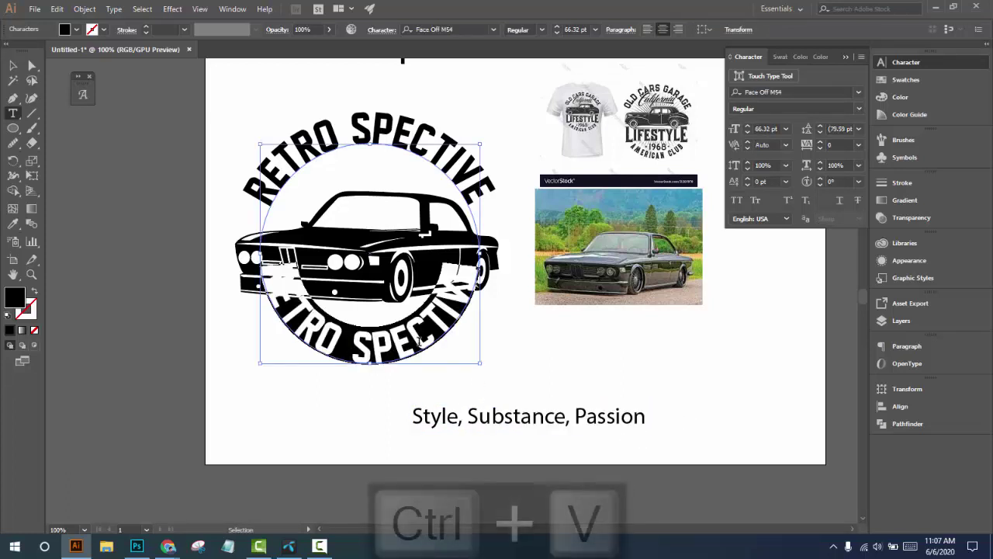
key("Escape")
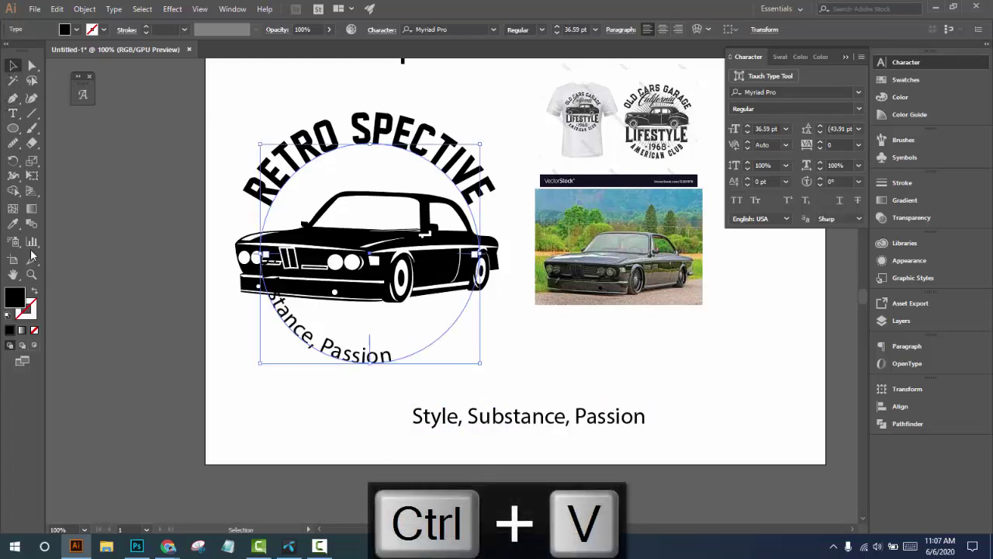
Apply the upper curved lettering's type style to the lower curved text with the Eyedropper
key("u")
left_click(13, 224)
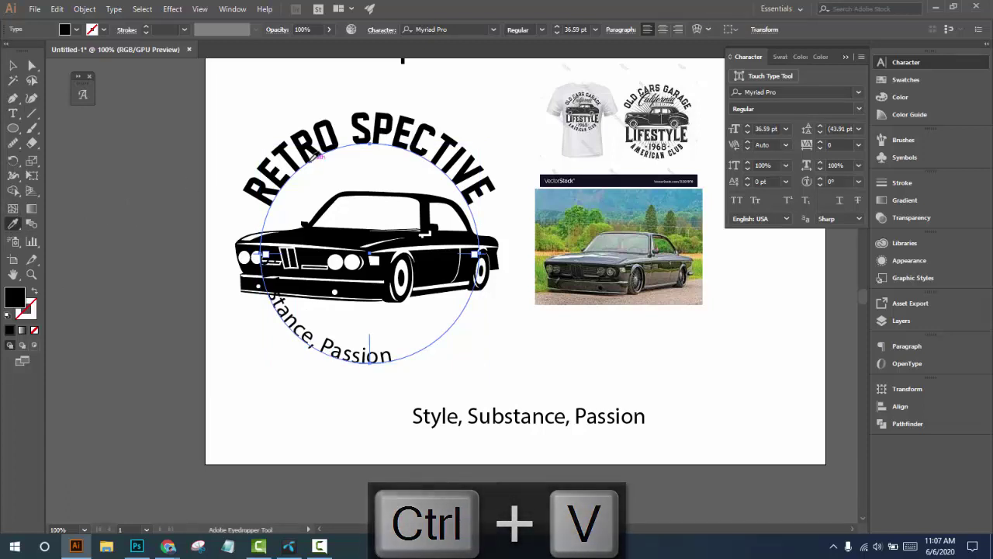
left_click(319, 154)
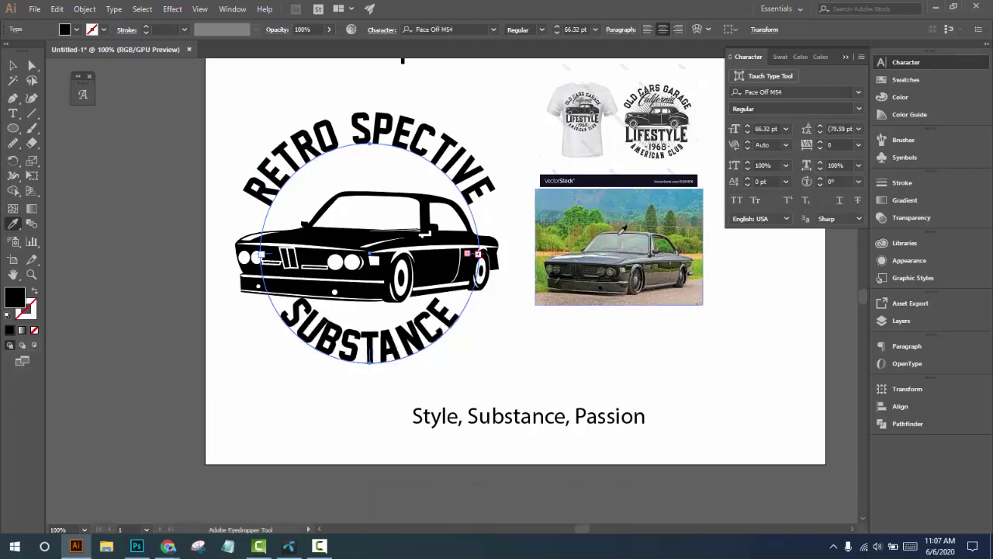
Set the baseline shift of the lower curved text to -51 pt
left_click(747, 184)
left_click(747, 185)
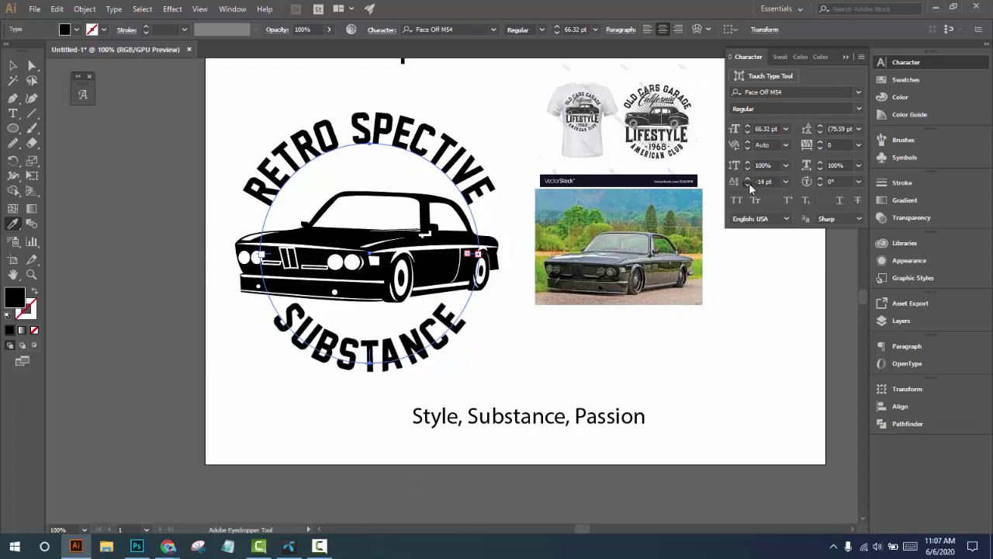
left_click(749, 185)
left_click(749, 184)
left_click(748, 185)
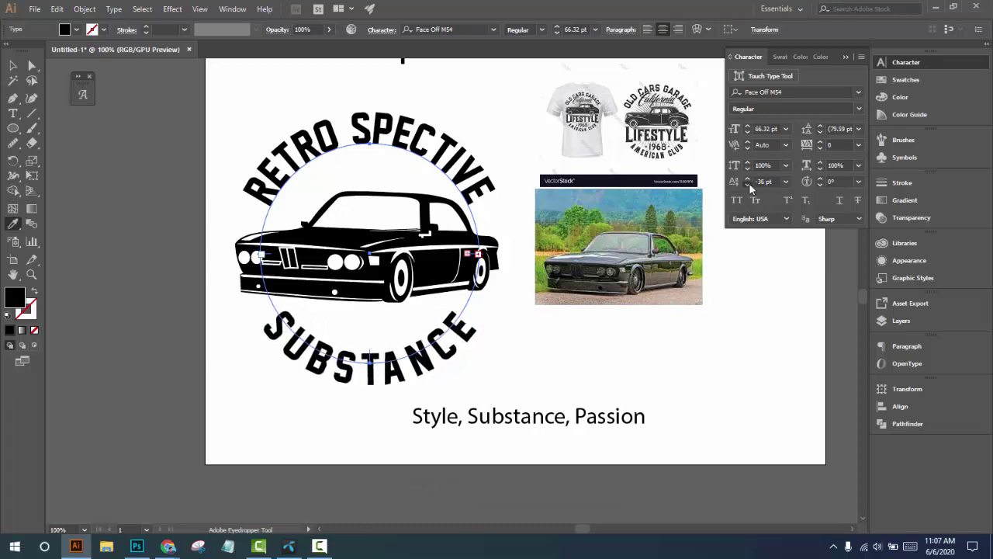
left_click(749, 185)
left_click(748, 184)
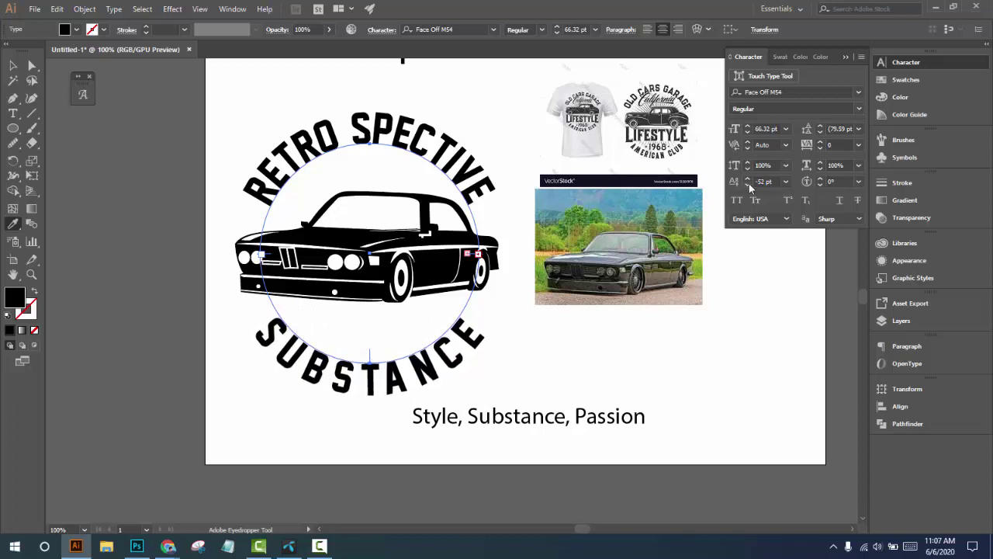
left_click(746, 178)
left_click(731, 319, "ctrl")
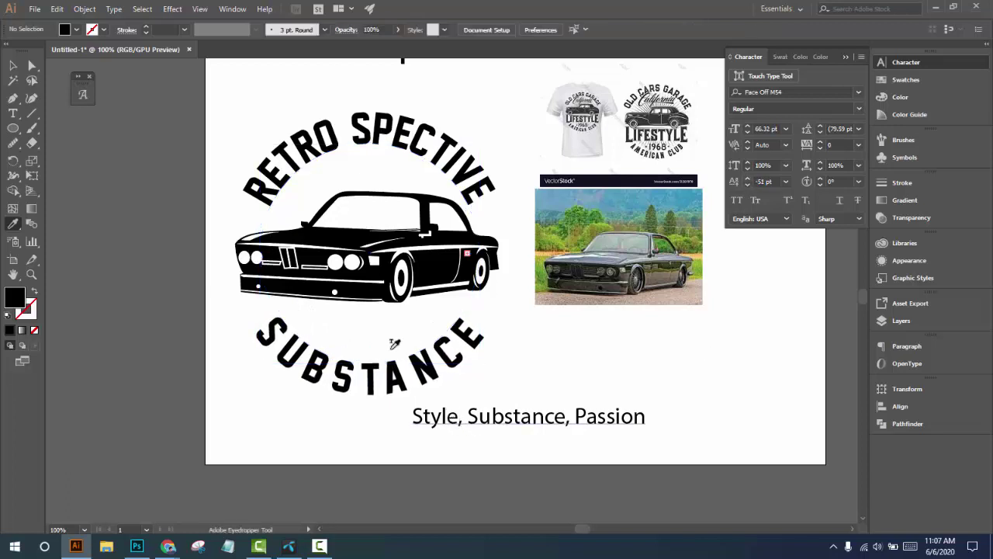
Copy "Style" from the tagline, paste it as separate text and place it between the car and the lower curved text
left_click(14, 66)
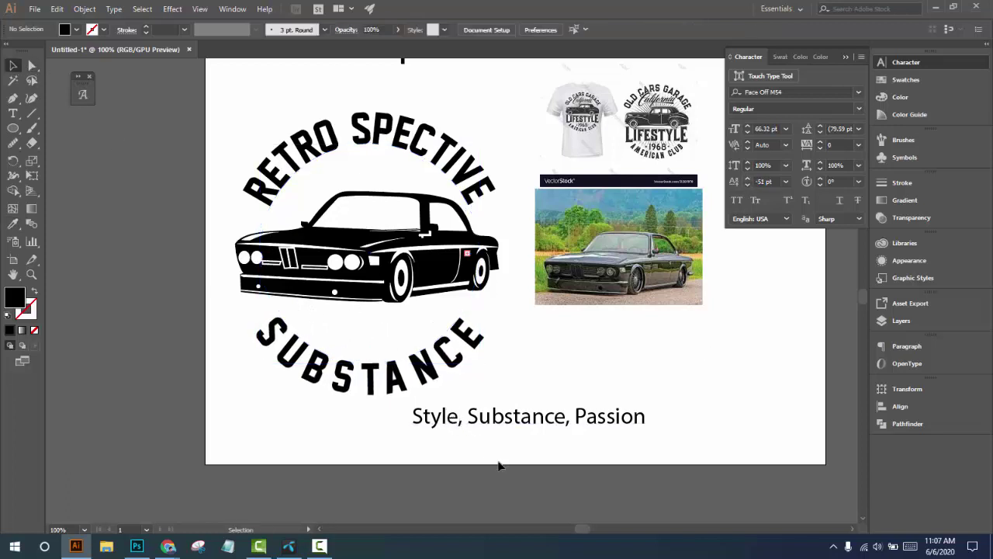
double_click(453, 419)
double_click(446, 416)
key("ctrl+c")
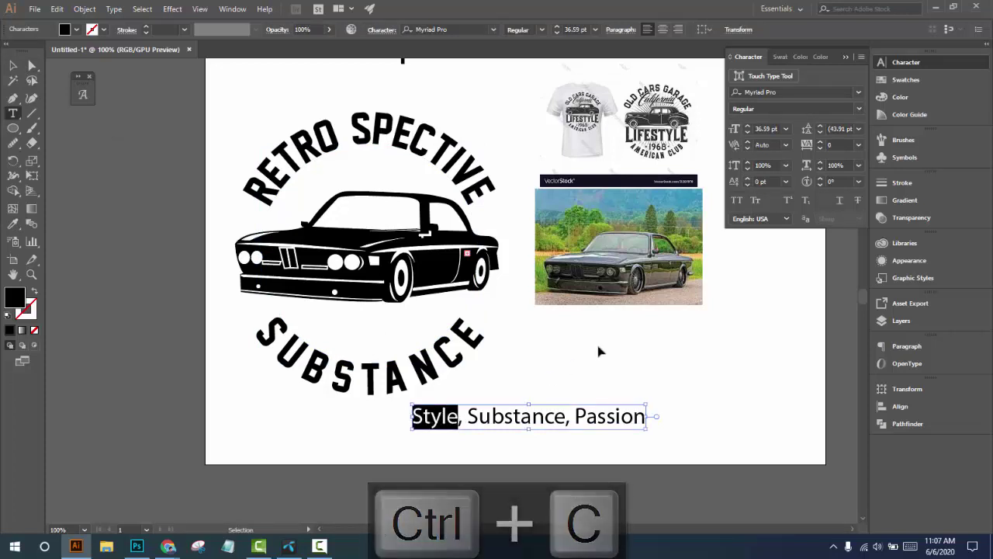
key("Escape")
key("ctrl+v")
left_click_drag(456, 294, 384, 334)
Apply the curved lettering's type style to the "Style" text with the Eyedropper and left-align it
left_click(9, 227)
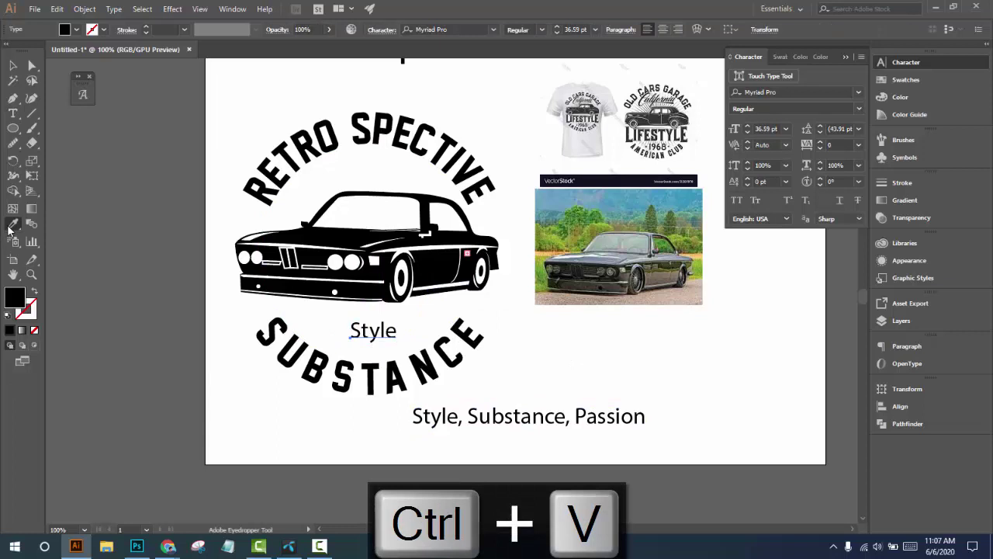
left_click(250, 157)
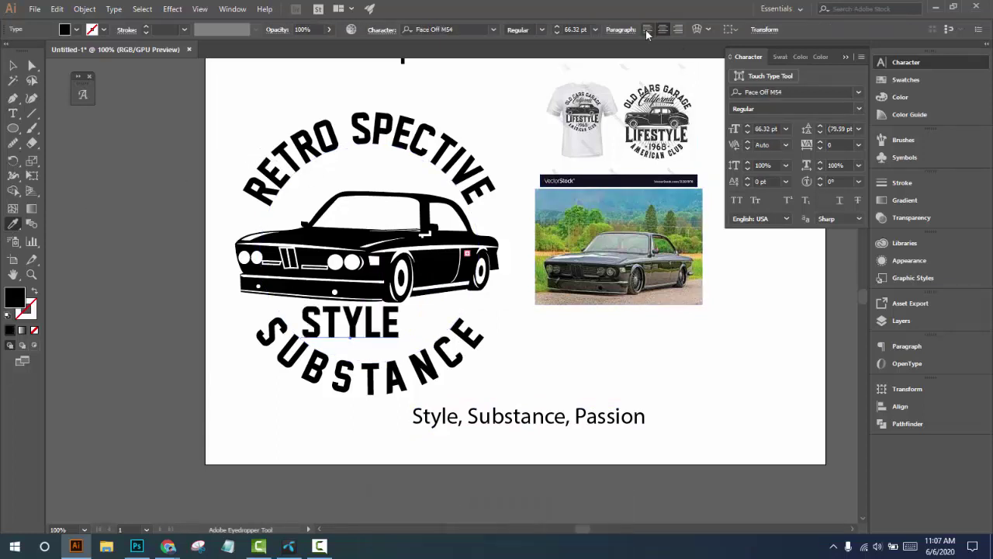
left_click(647, 30)
Center the "STYLE" text beneath the car, above the curved "SUBSTANCE" lettering
left_click(12, 66)
key("ctrl+plus")
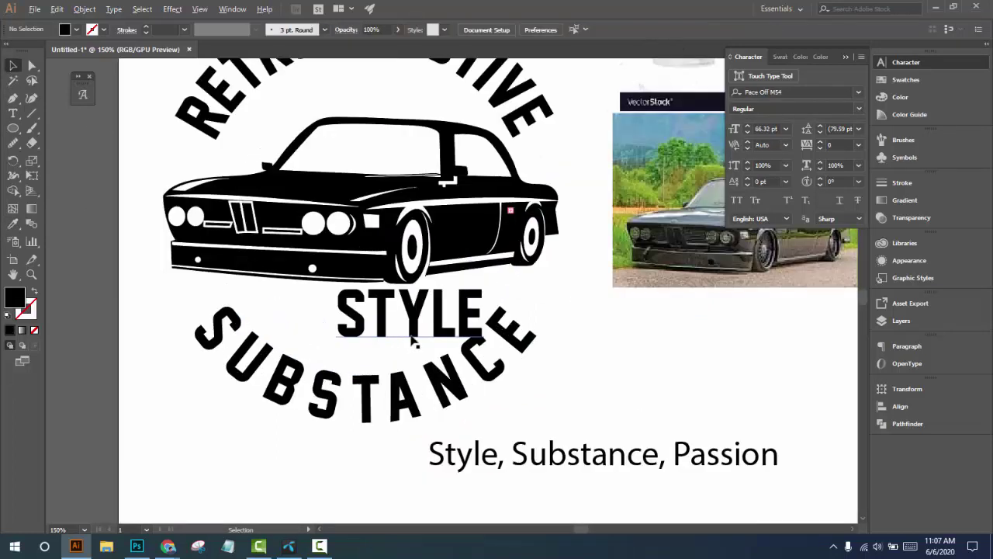
left_click(569, 334)
scroll(571, 337, "down", 2)
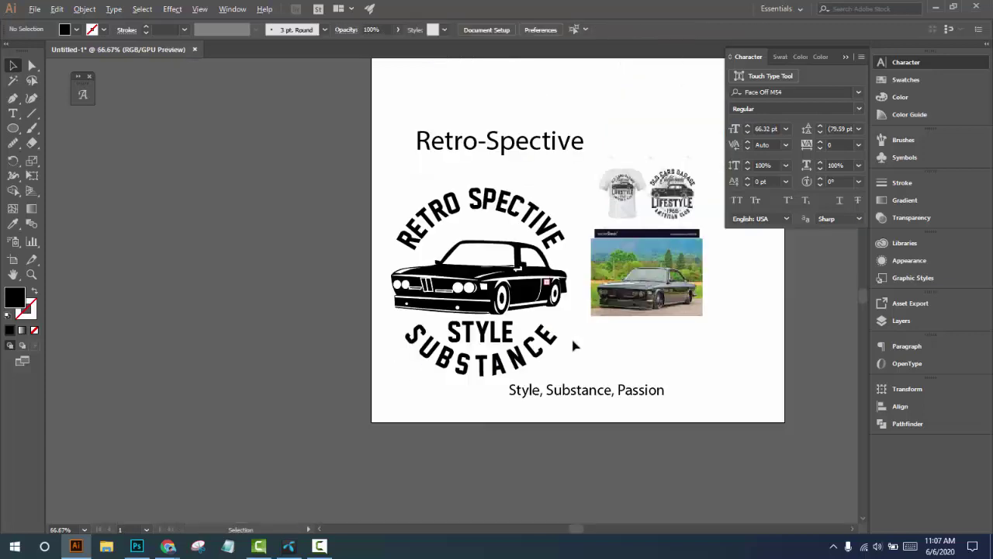
Move the original "Style, Substance, Passion" tagline away from the design, across the artboard's lower right edge
left_click(509, 340)
left_click(658, 357)
left_click_drag(628, 361, 493, 349)
left_click_drag(445, 379, 623, 382)
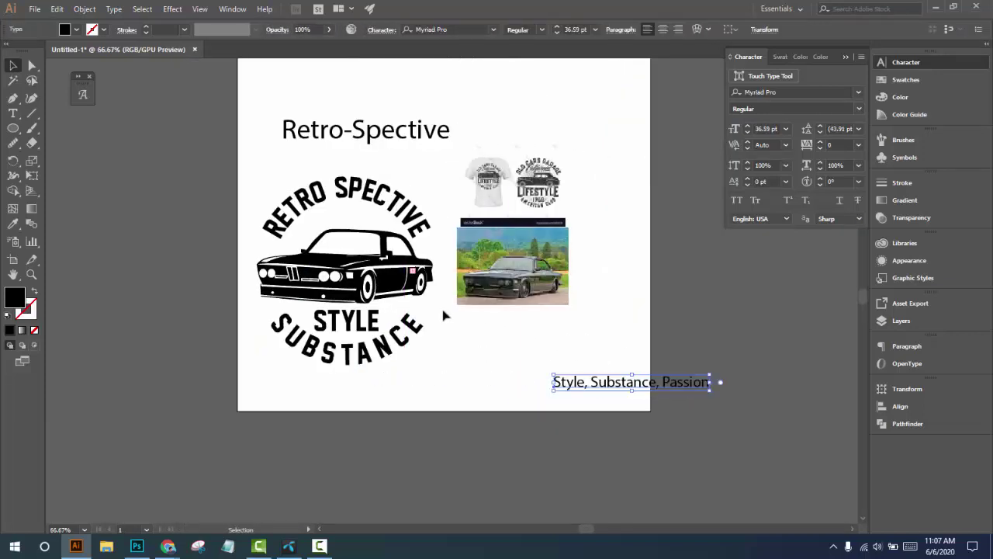
scroll(386, 364, "up", 2)
scroll(384, 362, "down", 2)
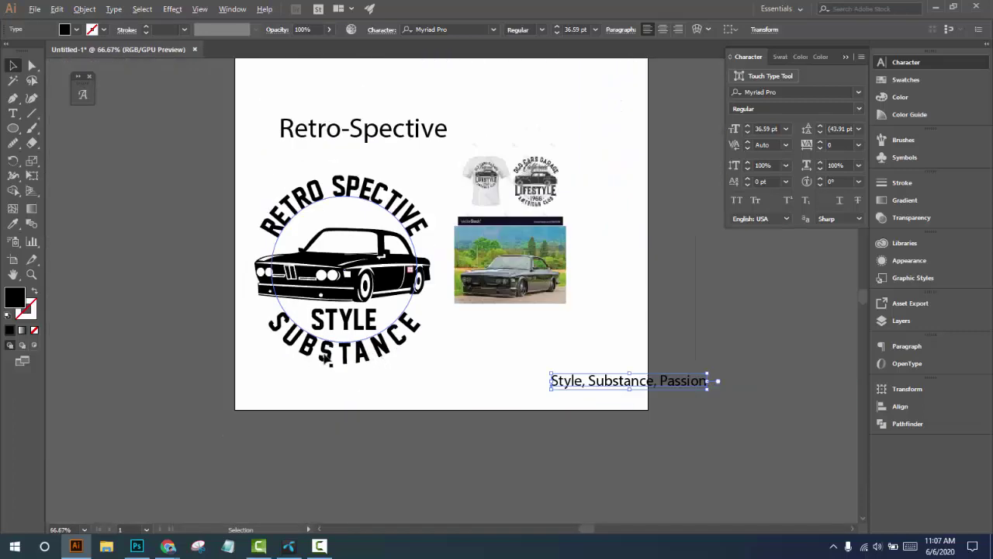
Scale the "STYLE" text down proportionally about its center, keeping it between the car and the lower curved lettering
scroll(328, 360, "up", 2)
left_click(355, 291)
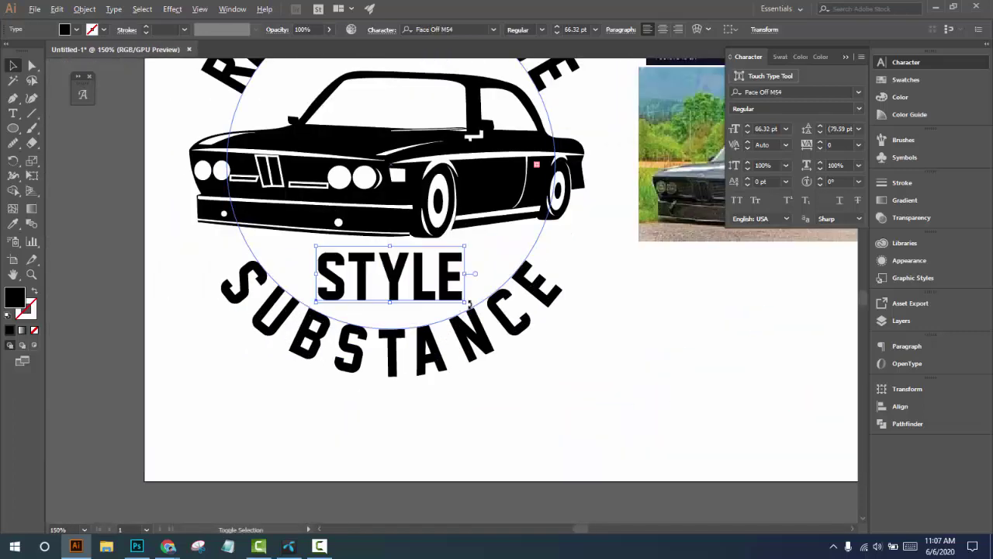
left_click_drag(468, 305, 439, 293)
left_click(544, 361)
key("ctrl+minus")
key("ctrl+minus")
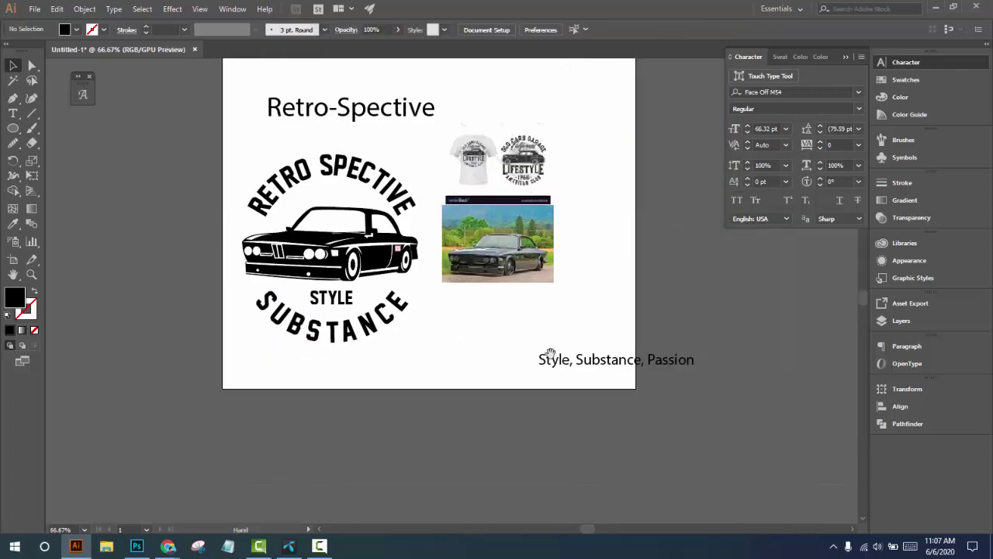
key("ctrl+plus")
key("ctrl+plus")
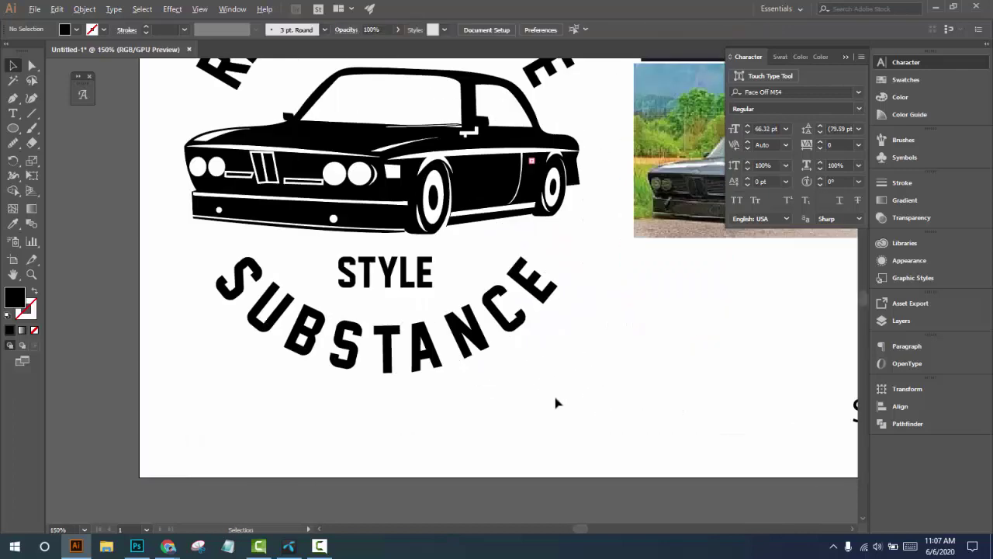
Insert a space between "SUBS" and "TANCE" in the lower curved lettering
left_click(364, 356)
double_click(365, 354)
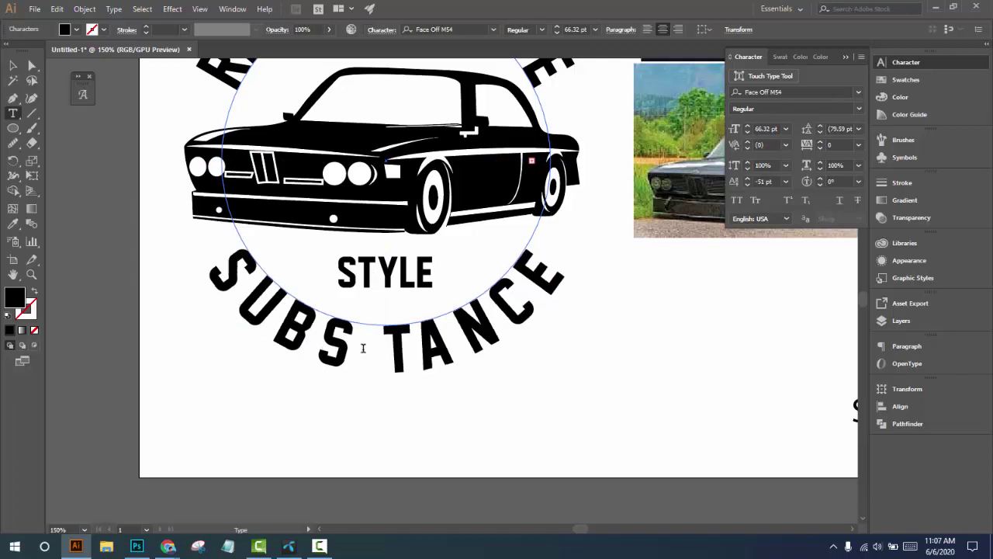
key("ctrl+z")
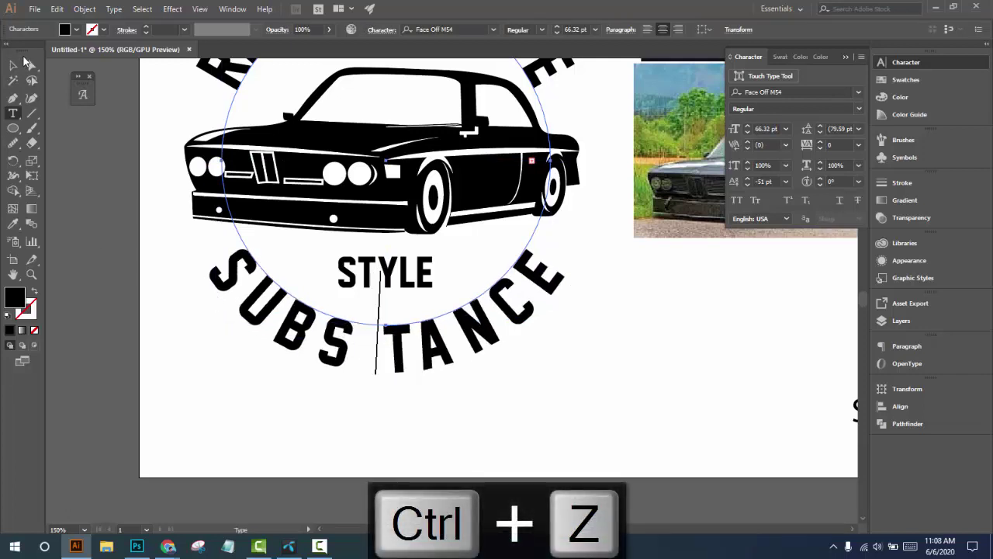
left_click(13, 65)
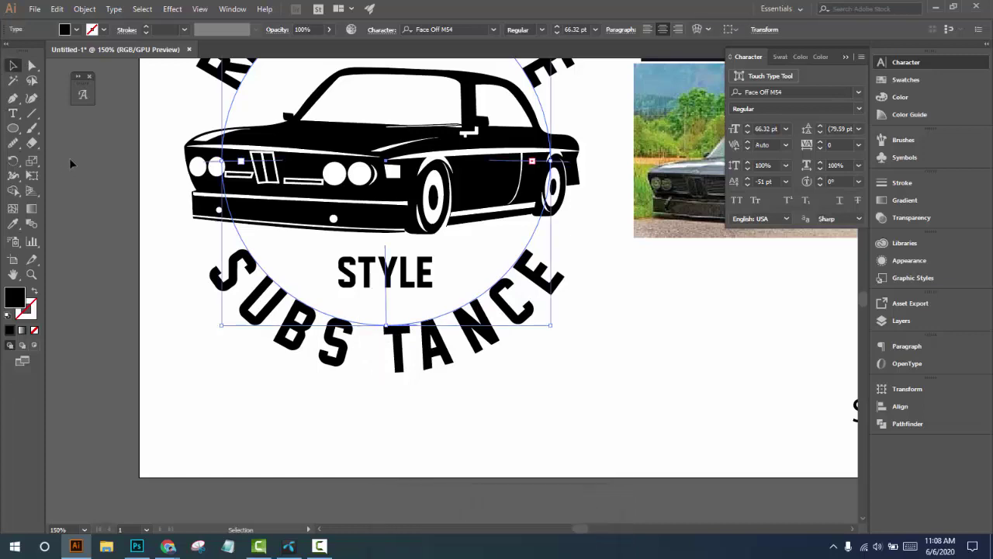
left_click(388, 400)
Draw a solid black comma shape with the Pen tool in the gap between "SUBS" and "TANCE"
scroll(388, 400, "down", 3)
scroll(687, 395, "up", 3)
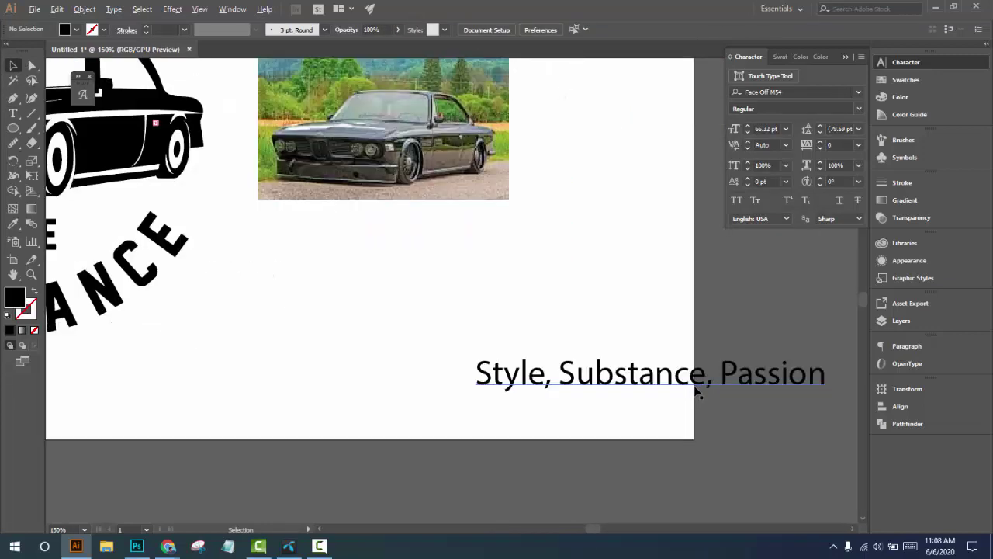
scroll(711, 392, "down", 2)
left_click(12, 99)
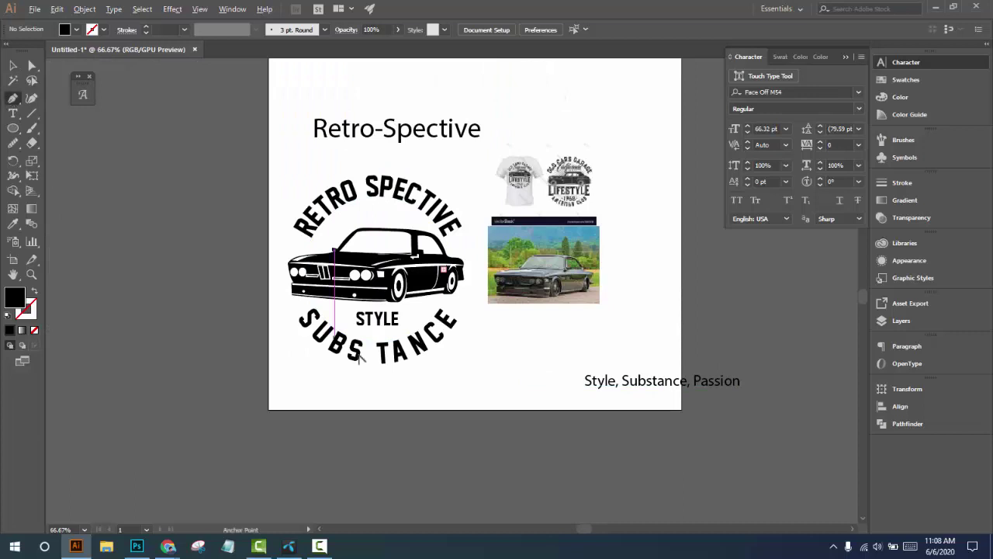
scroll(346, 345, "up", 2)
left_click(397, 366)
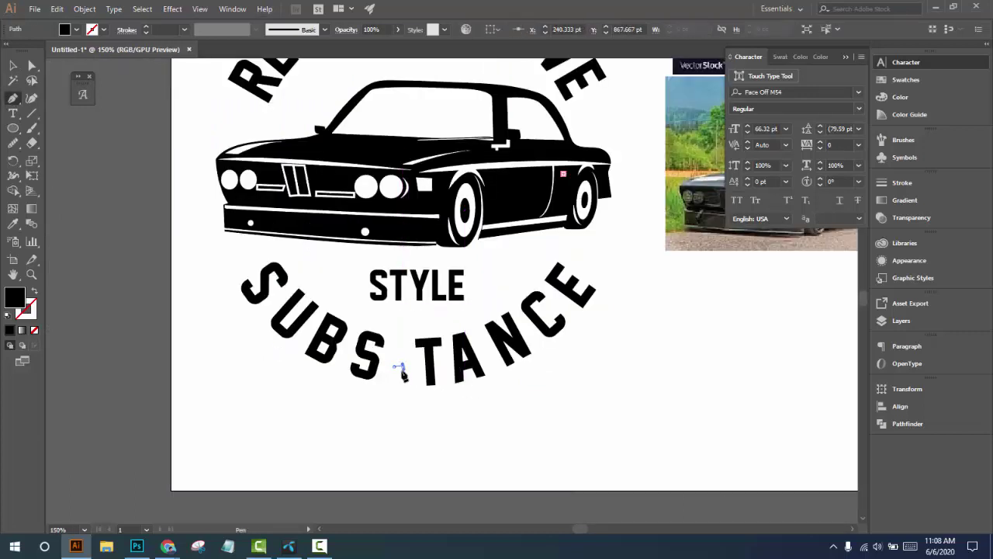
left_click_drag(393, 388, 381, 397)
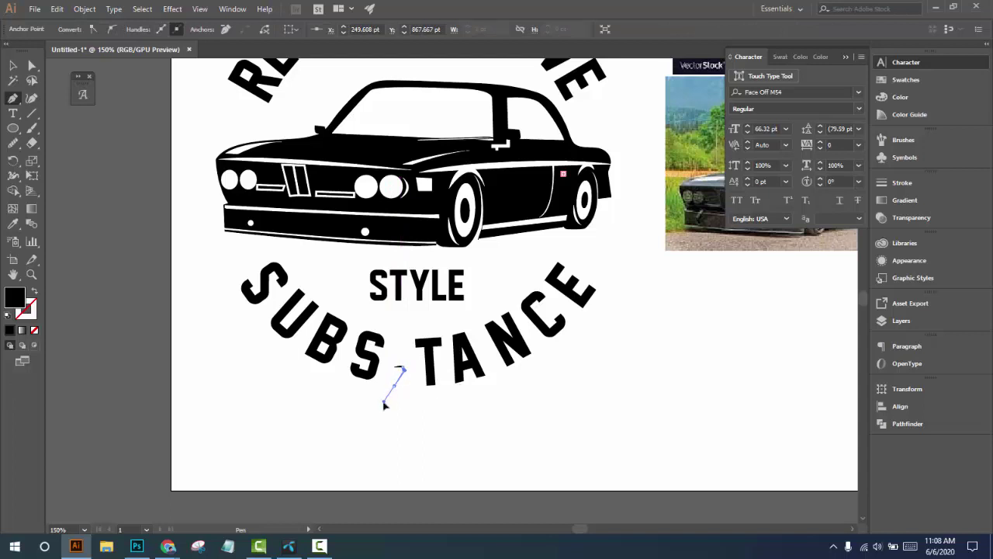
scroll(381, 398, "up", 2)
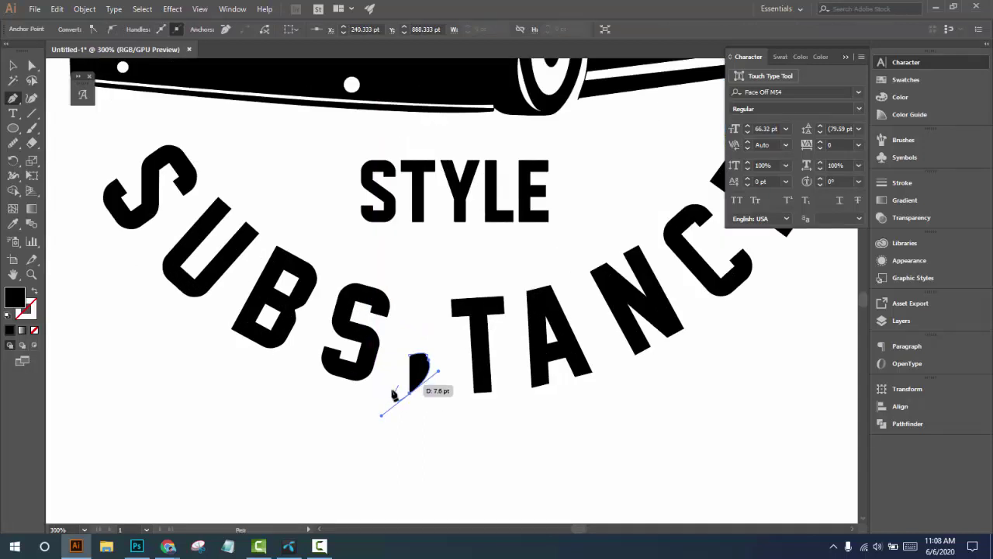
left_click_drag(404, 393, 415, 364)
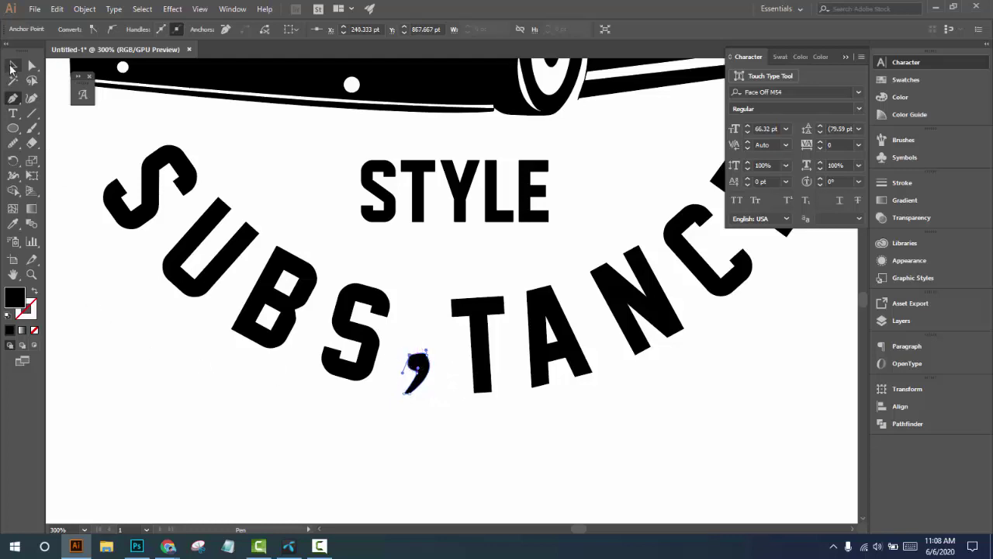
left_click(11, 69)
left_click(408, 472)
key("ctrl+minus")
key("ctrl+minus")
Draw a black rectangle about 19 by 7 pt as a hyphen between "RETRO" and "SPECTIVE" in the upper curved lettering
left_click_drag(470, 461, 481, 493)
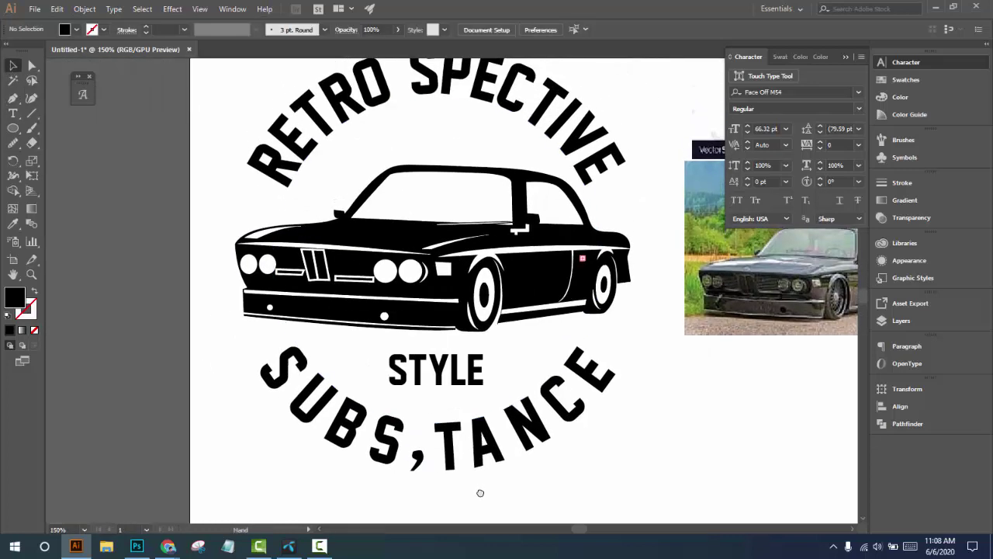
left_click_drag(518, 456, 289, 441)
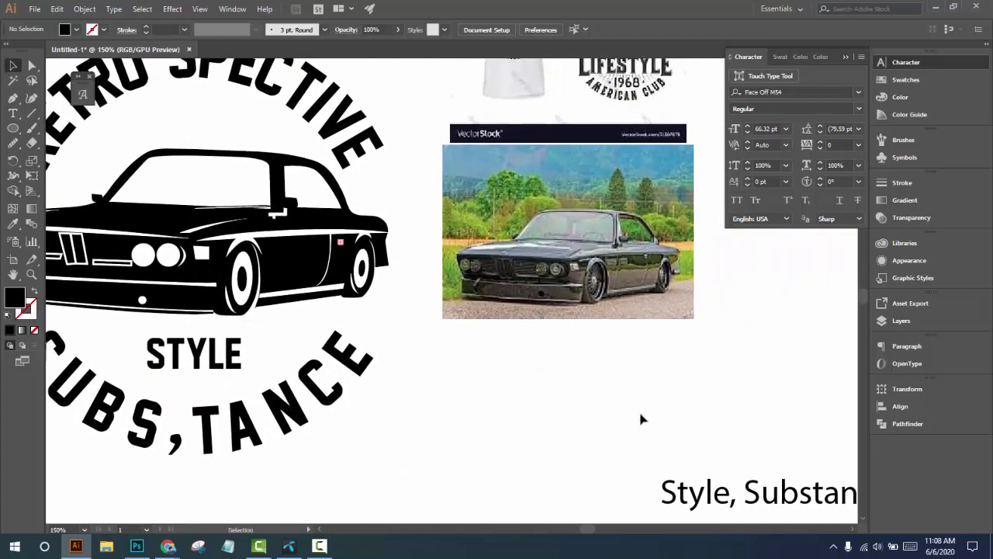
scroll(642, 419, "down", 1)
scroll(713, 479, "up", 2)
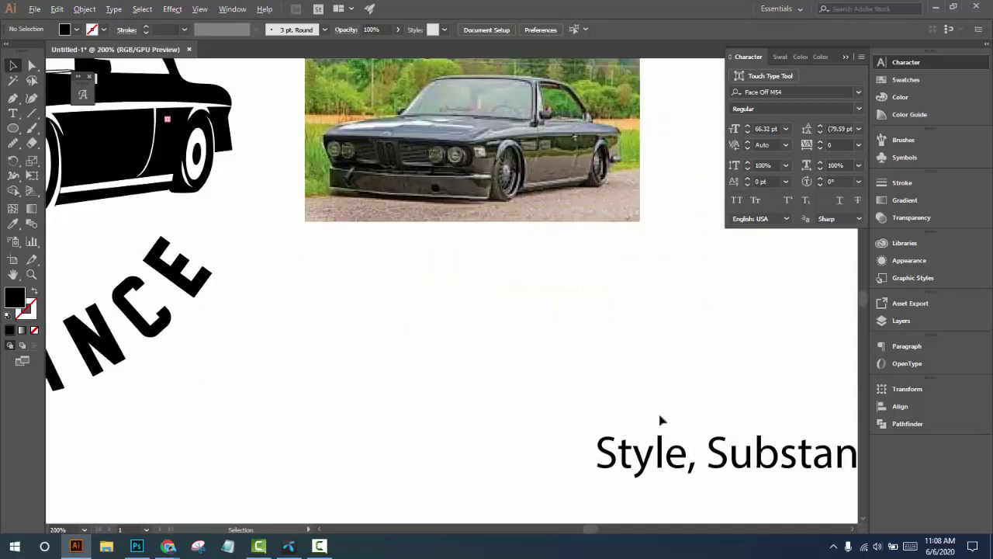
scroll(612, 345, "down", 2)
left_click_drag(483, 145, 617, 372)
scroll(431, 263, "up", 1)
scroll(456, 344, "up", 1)
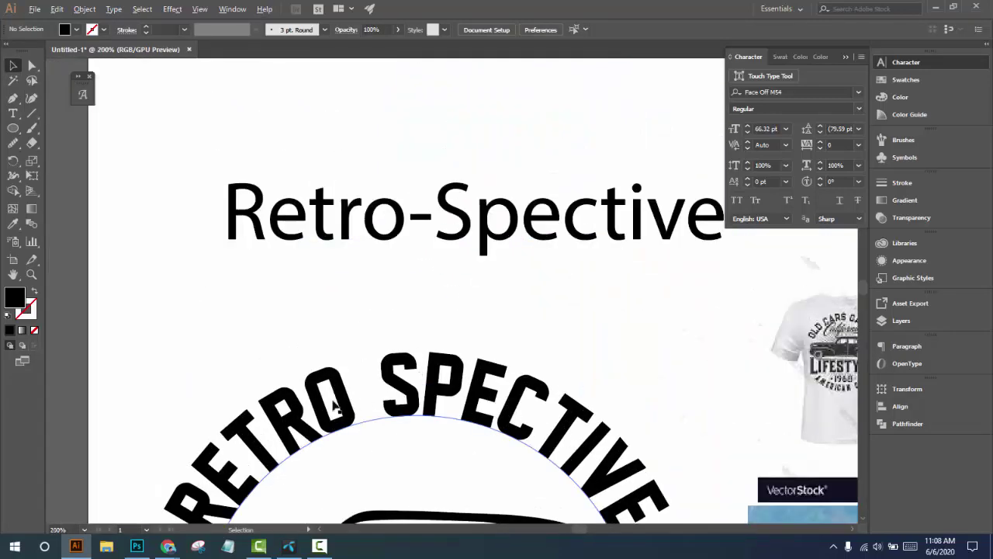
left_click_drag(344, 424, 355, 343)
left_click_drag(8, 128, 52, 130)
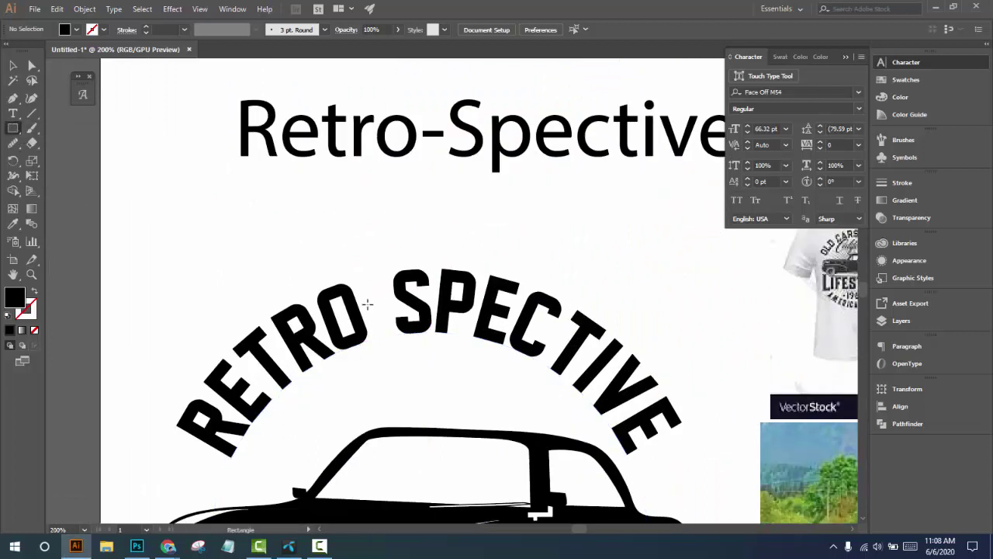
left_click_drag(368, 307, 393, 313)
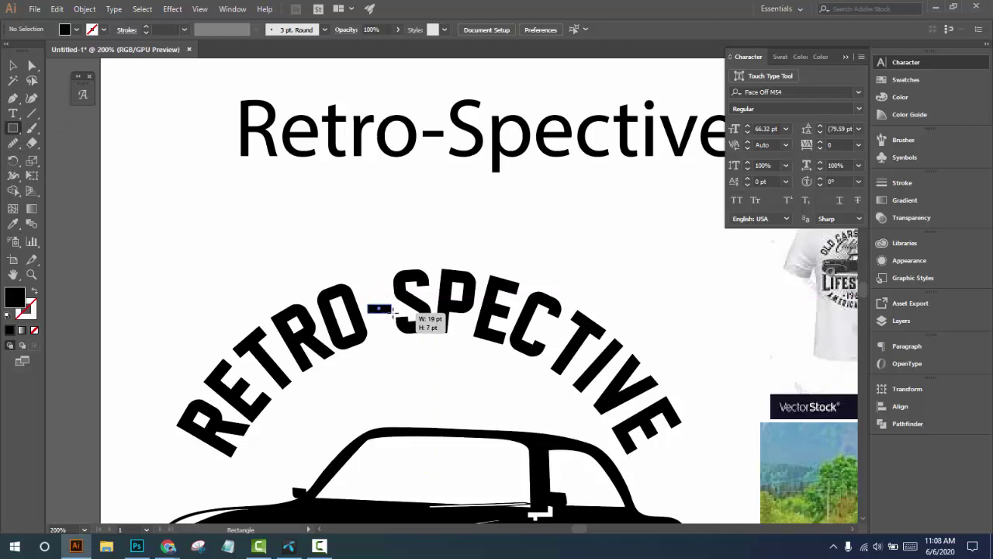
left_click(13, 65)
Shrink the hyphen and tilt it to follow the curve between "RETRO" and "SPECTIVE"
scroll(403, 336, "up", 2)
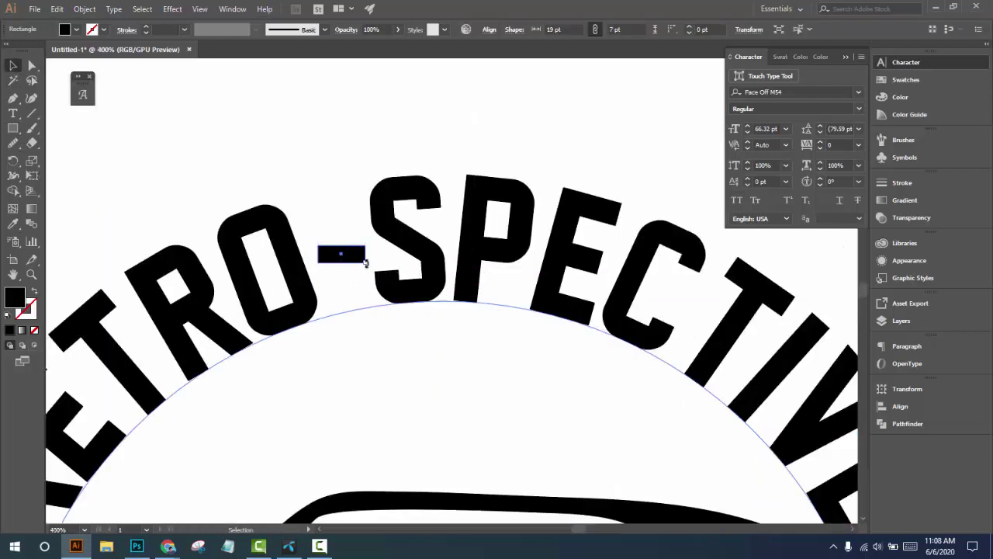
left_click_drag(367, 263, 351, 250)
left_click(348, 182)
scroll(365, 327, "down", 3)
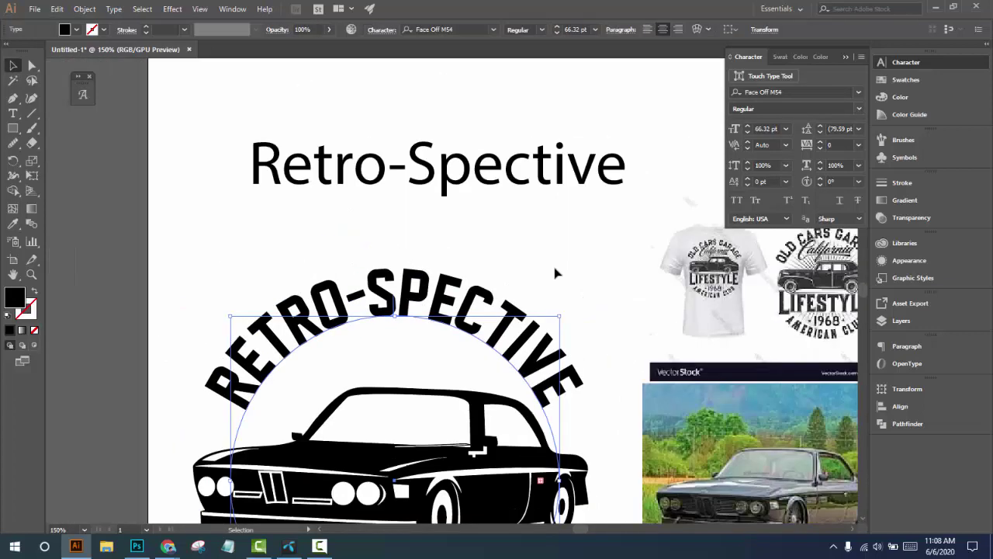
left_click(570, 306)
left_click_drag(580, 332, 553, 223)
left_click_drag(349, 240, 346, 254)
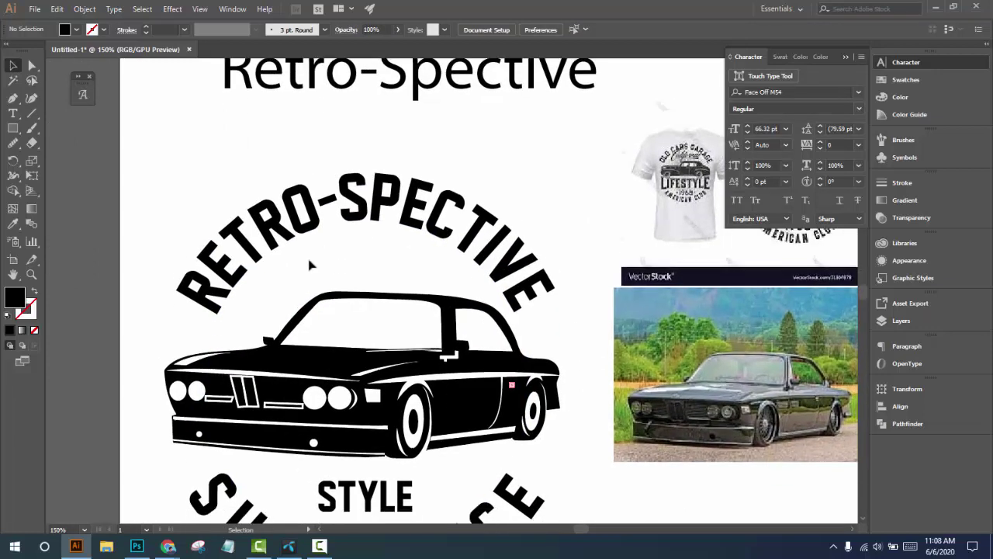
Select the hyphen together with the curved lettering and group them
left_click_drag(308, 204, 431, 224)
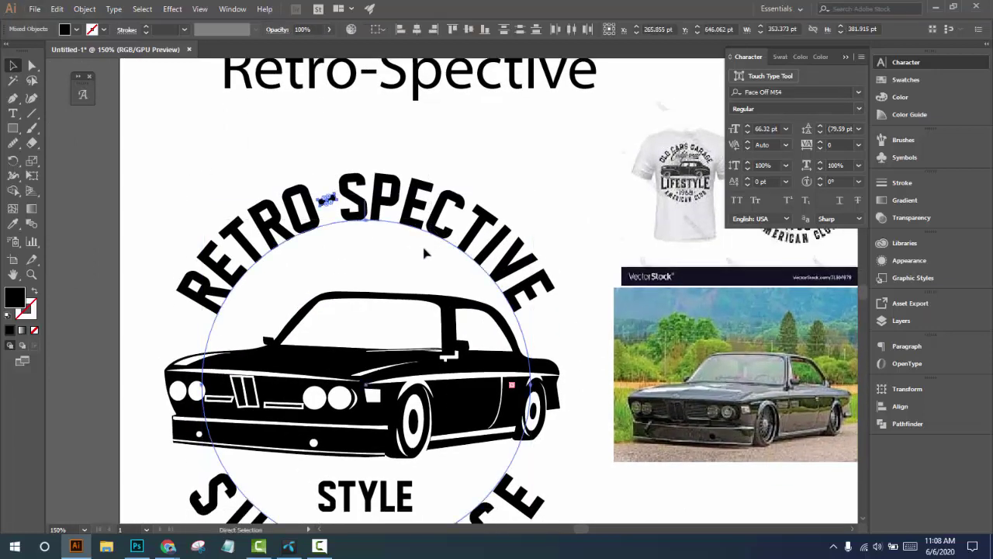
key("ctrl+g")
key("v")
scroll(425, 252, "down", 3)
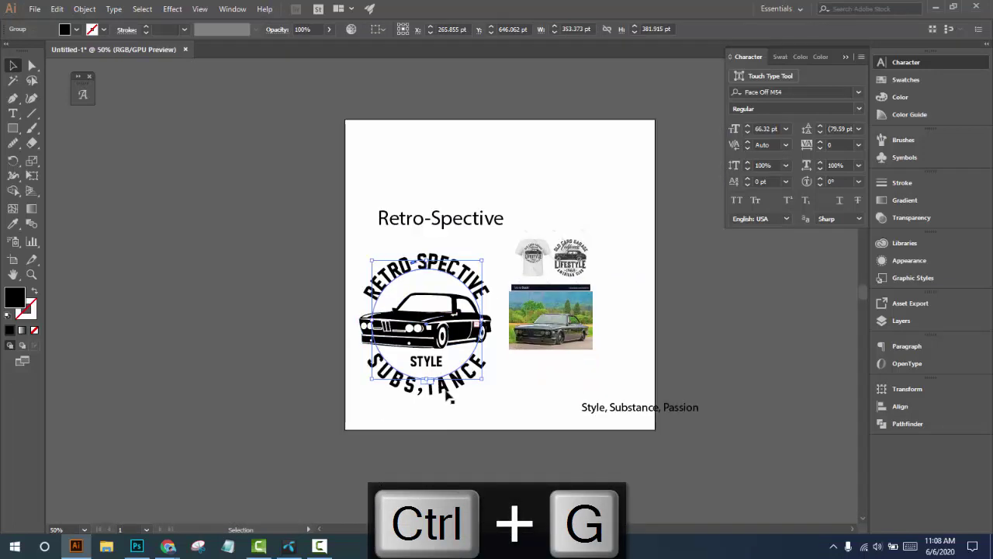
Select the comma together with the lower "SUBS TANCE" lettering and group them
left_click(440, 403)
scroll(438, 403, "up", 2)
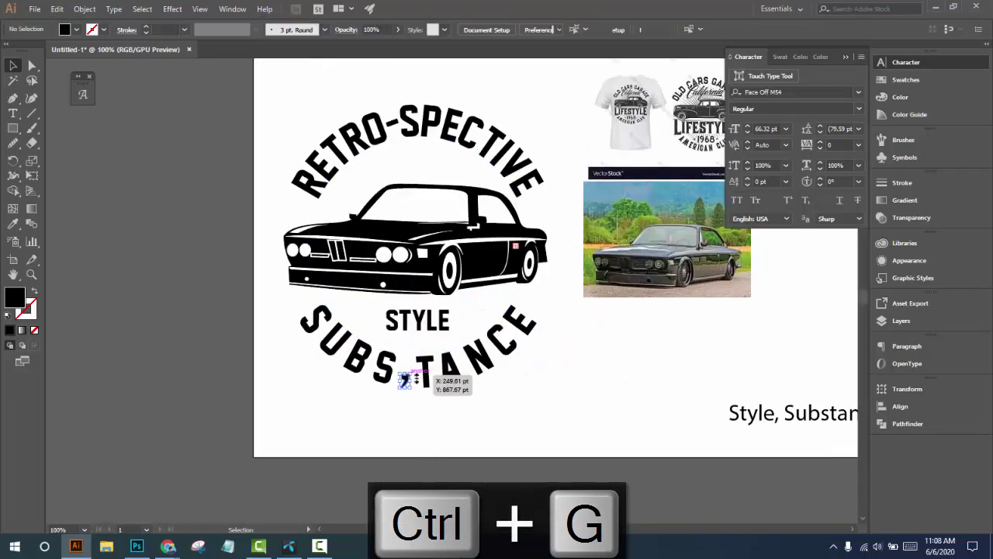
key("a")
left_click(428, 378)
key("ctrl+g")
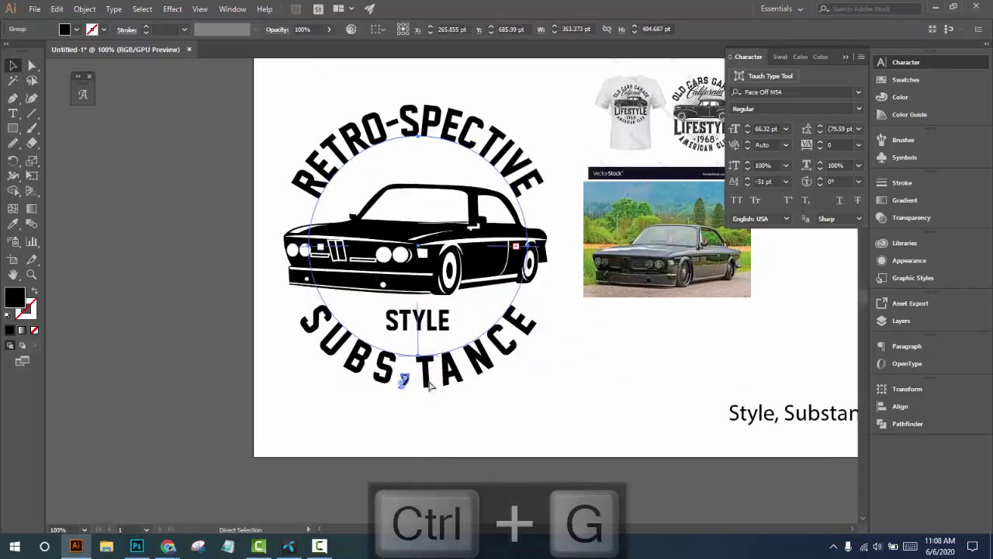
key("v")
Align the car, the "STYLE" text and the grouped curved lettering on their horizontal centers
left_click_drag(504, 400, 503, 405)
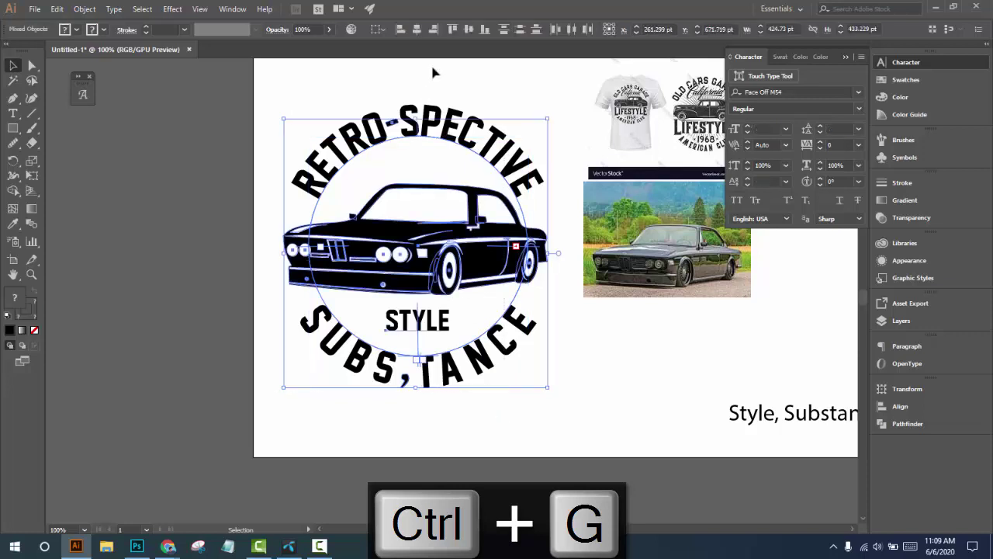
left_click(416, 30)
left_click(556, 399)
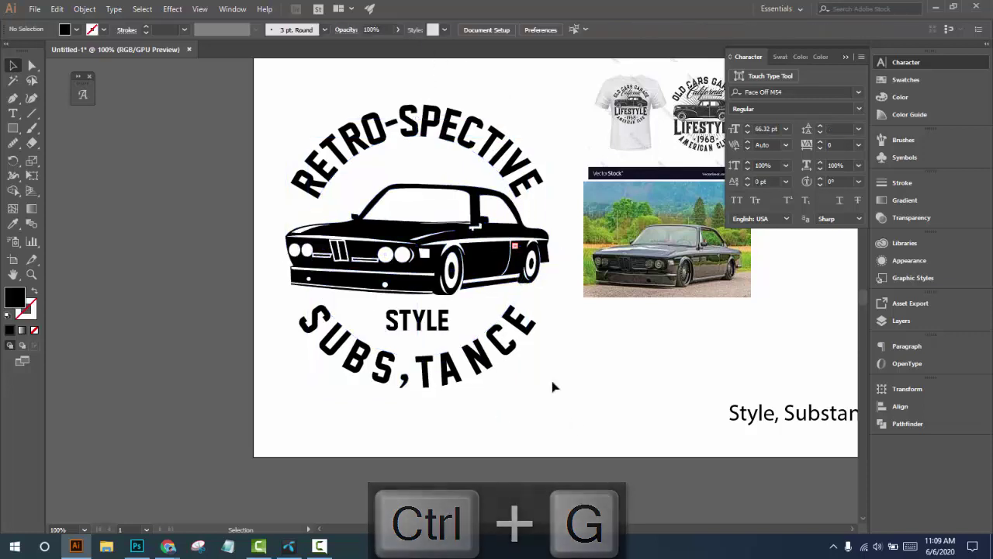
left_click(516, 247)
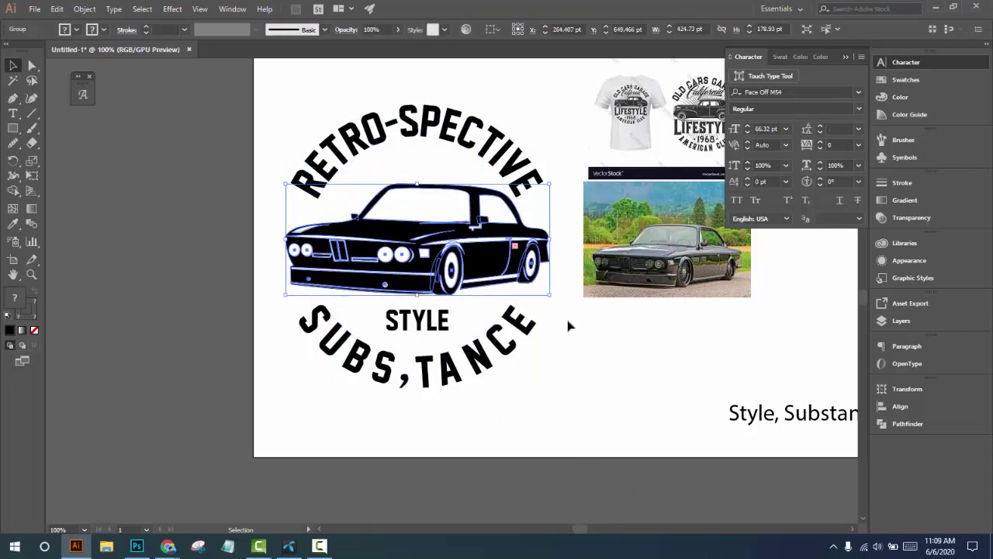
left_click(570, 324)
Try reducing the upper curved "RETRO-SPECTIVE" lettering's font size to 61 pt
scroll(537, 250, "up", 3)
scroll(539, 256, "up", 2)
key("ctrl+0")
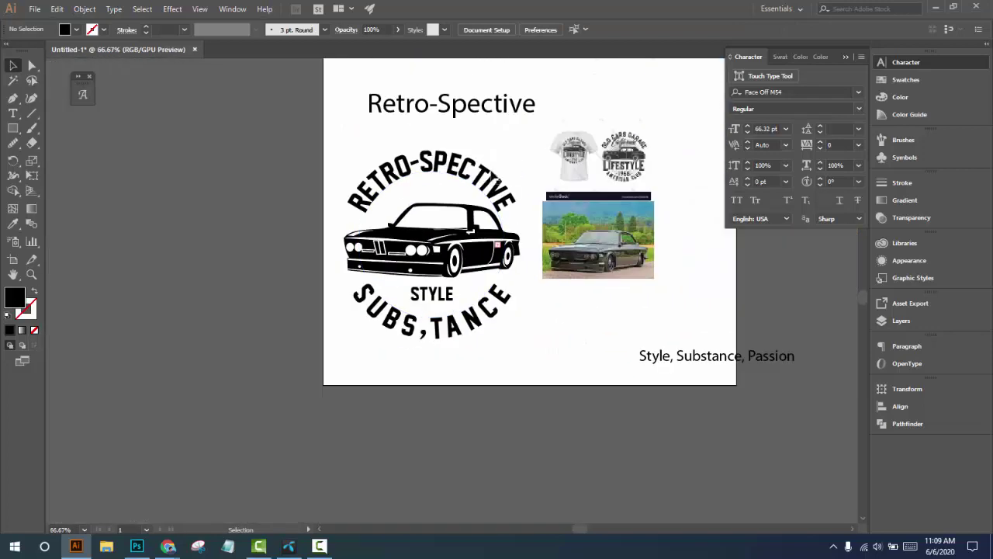
left_click(470, 231)
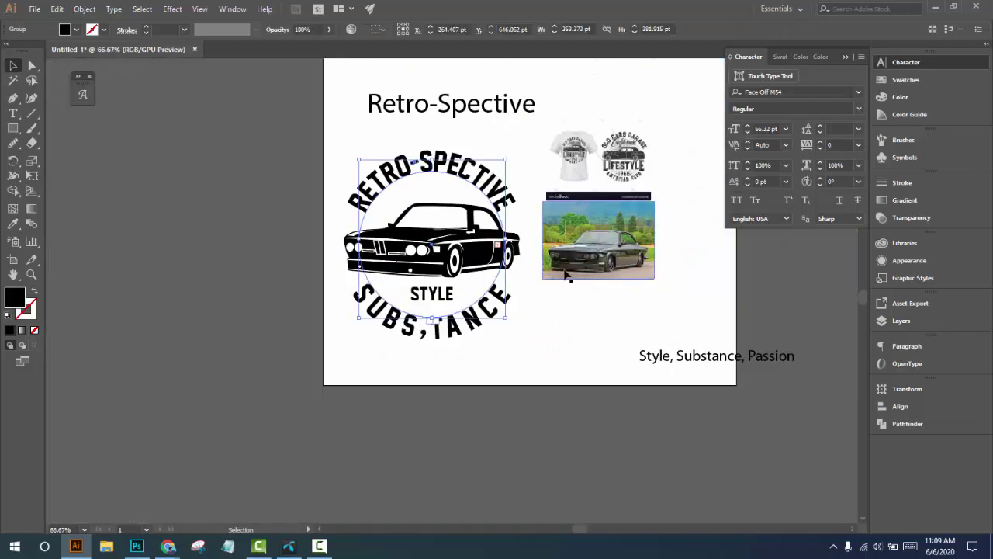
left_click(748, 134)
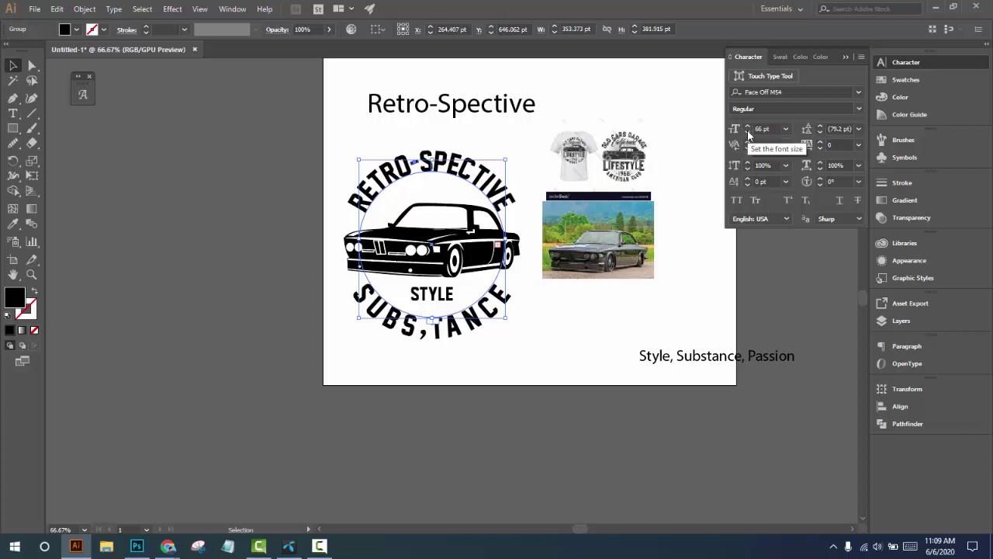
left_click(748, 133)
left_click(748, 132)
left_click(748, 133)
left_click(747, 132)
left_click(748, 132)
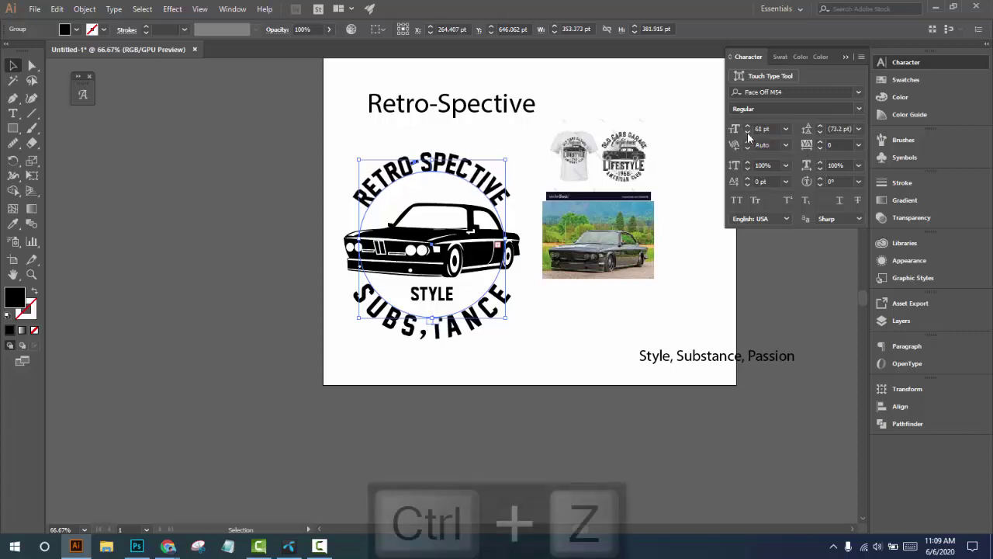
Undo the upper lettering's font size reductions and redo the comma grouping and centering that were undone along with them
key("ctrl+z")
key("ctrl+z")
key("ctrl+z")
key("ctrl+shift+z")
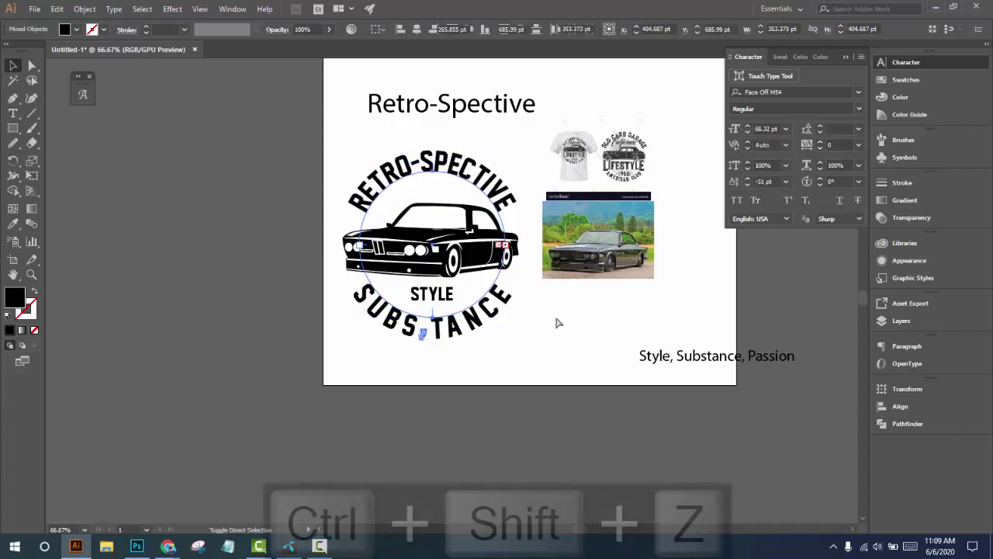
key("ctrl+shift+z")
left_click(559, 329)
scroll(513, 343, "down", 1)
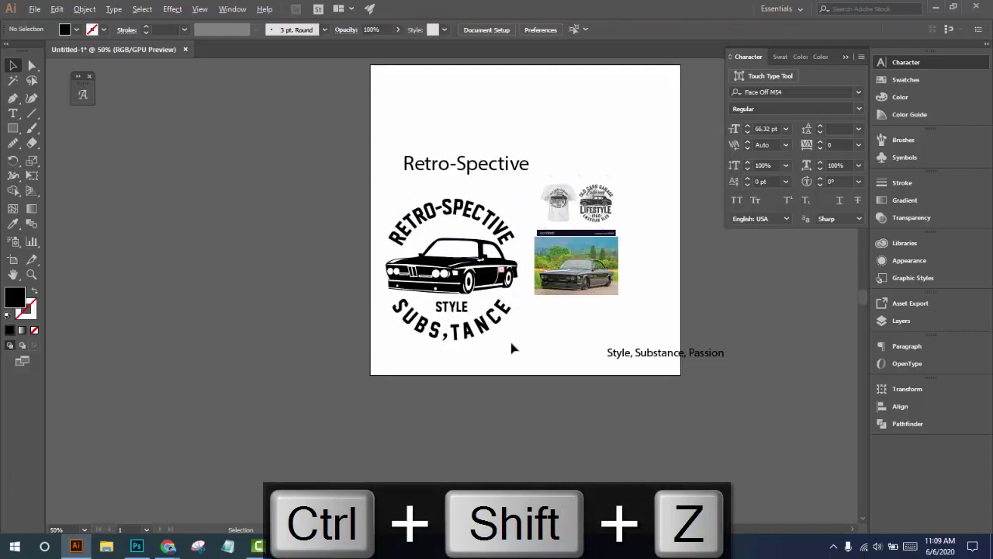
scroll(513, 343, "up", 2)
left_click_drag(494, 321, 485, 473)
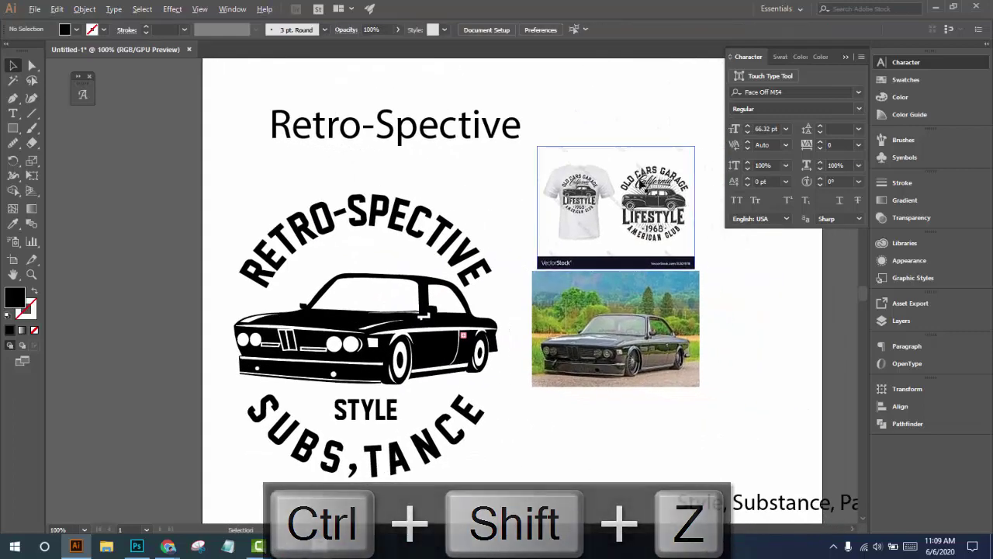
Draw a thin vertical black rectangle about 11 pt wide and 512 pt tall on the empty canvas beside the artboard
scroll(650, 196, "up", 3)
scroll(650, 196, "down", 3)
left_click_drag(601, 311, 709, 122)
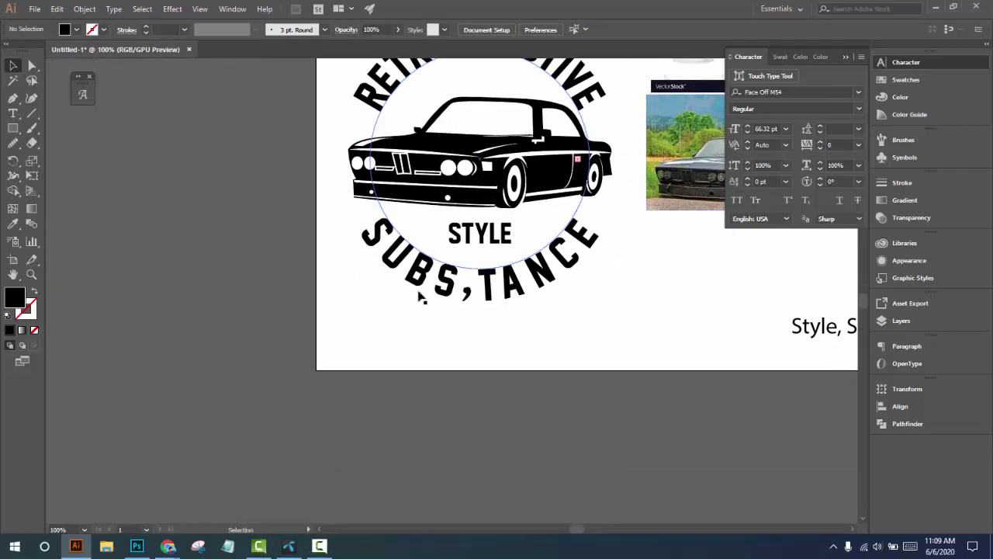
left_click_drag(419, 298, 471, 403)
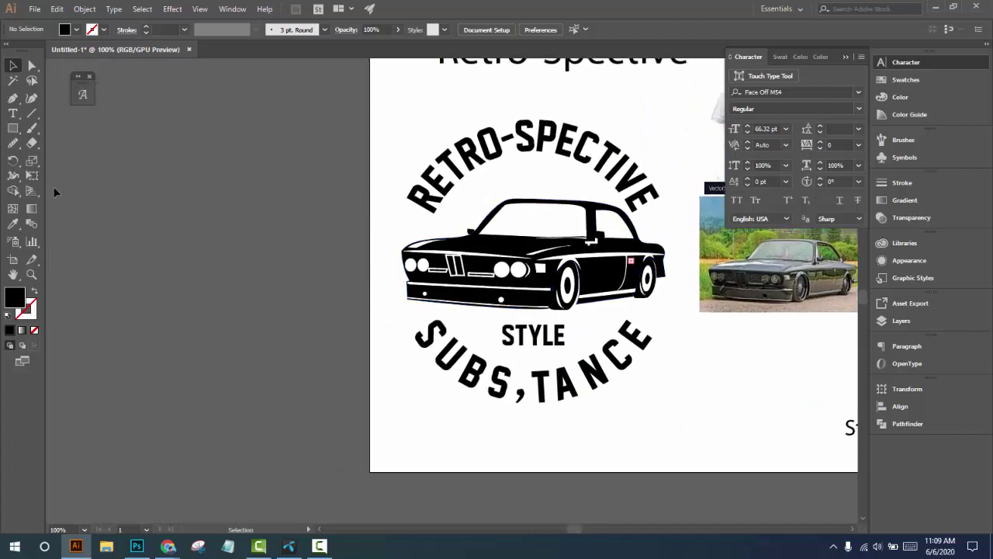
left_click(19, 130)
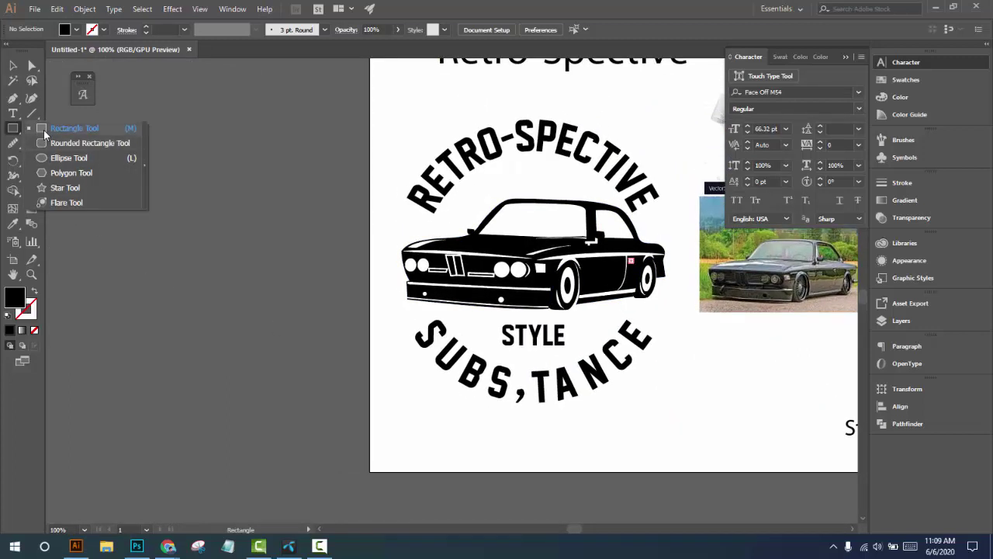
left_click(44, 130)
left_click_drag(201, 171, 203, 487)
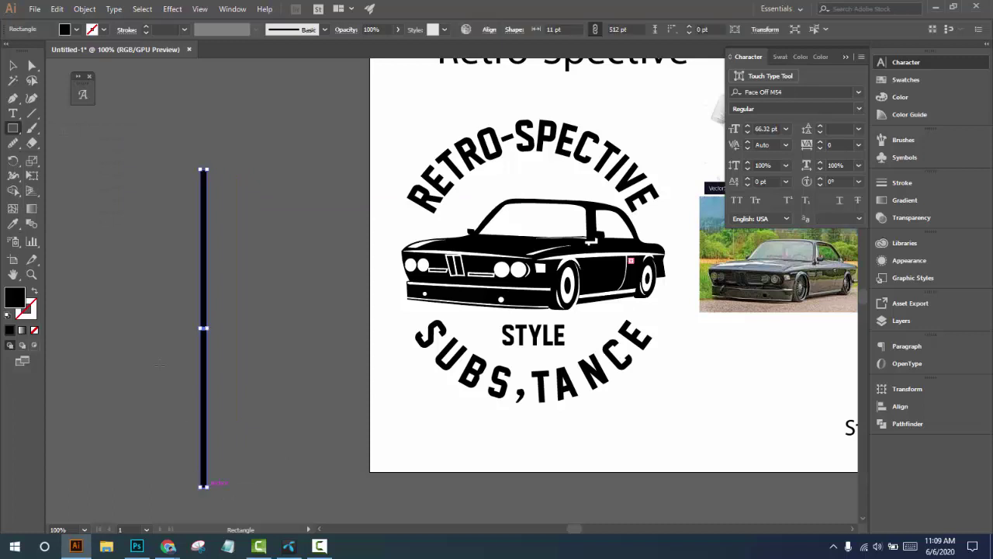
Bring the rectangle's two lower anchor points together so the bar tapers to a sharp point
left_click(32, 67)
scroll(191, 486, "up", 3)
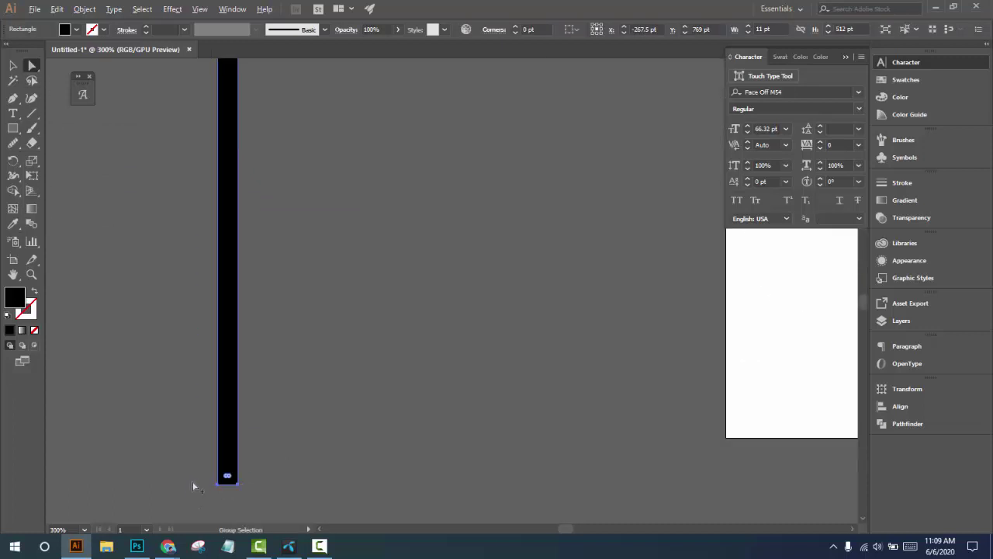
left_click(407, 33)
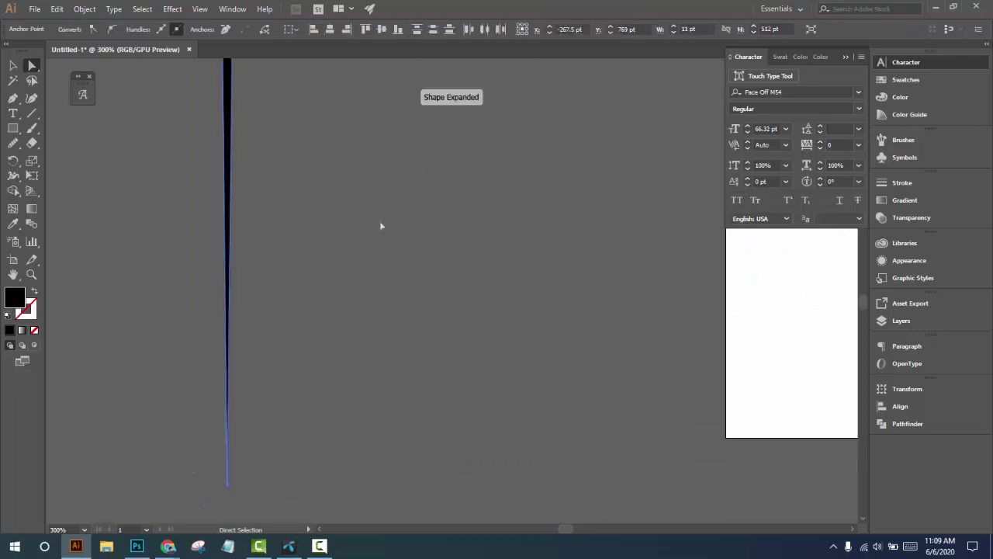
scroll(239, 160, "down", 4)
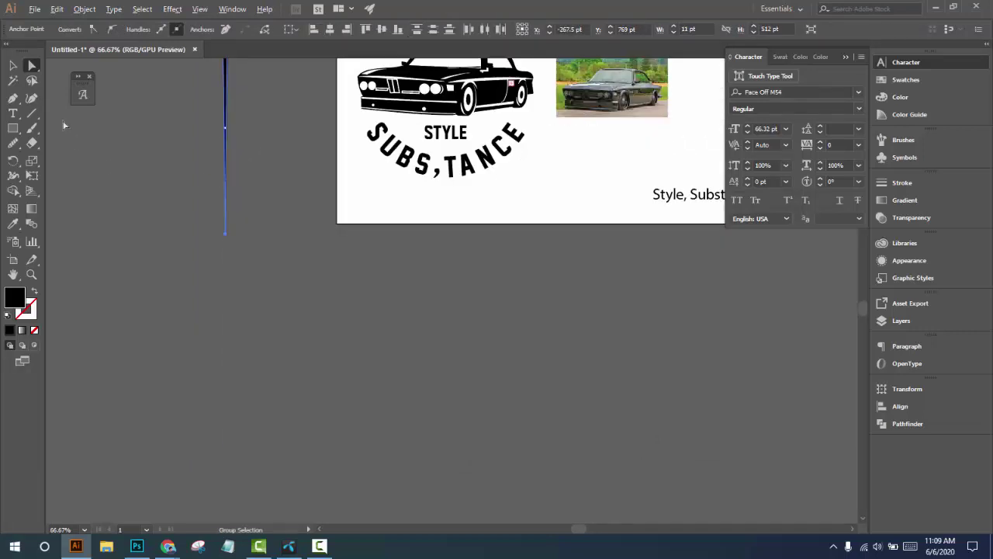
Move the tapered spike farther away from the artboard and scale it down to about 8.9 by 415 pt
left_click(14, 68)
left_click_drag(271, 244, 412, 457)
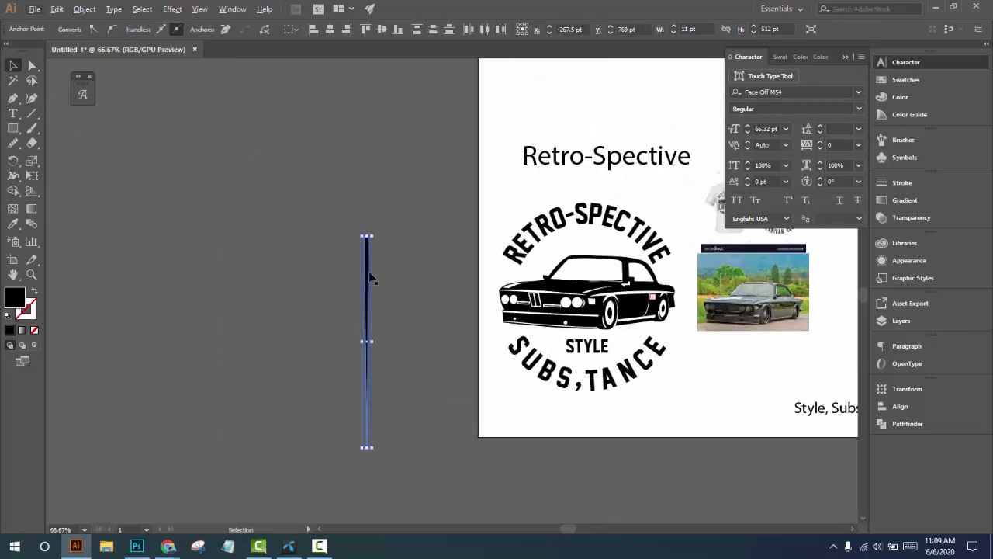
left_click_drag(371, 277, 270, 295)
scroll(299, 334, "down", 1)
scroll(300, 333, "up", 1)
left_click_drag(274, 465, 276, 426)
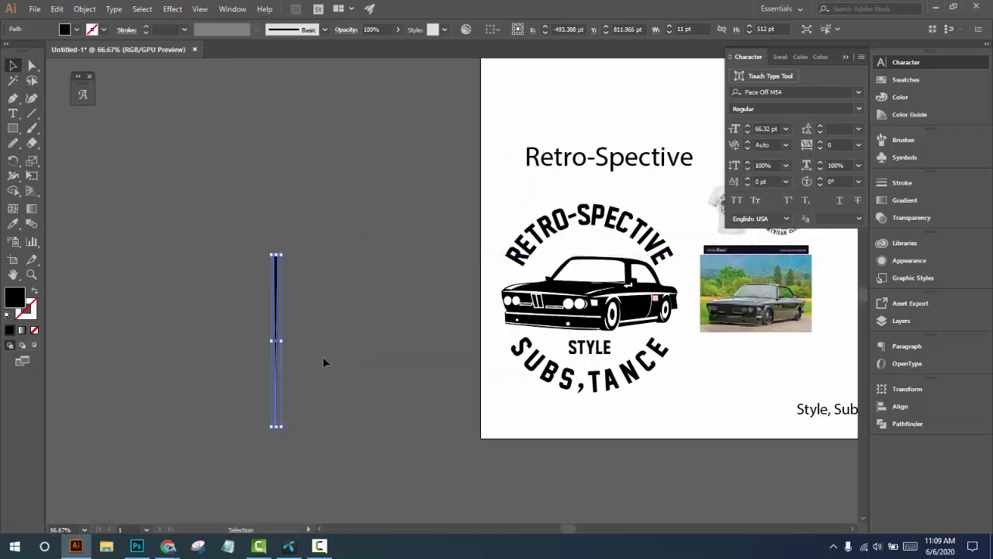
Create a copy of the spike rotated 5° around its wide upper end
left_click(14, 160)
left_click(274, 259, "ctrl")
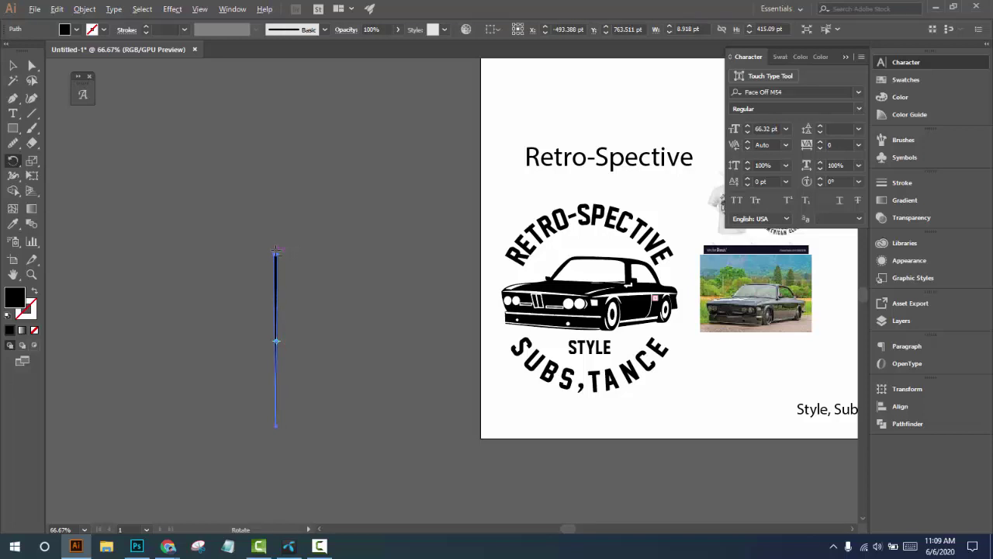
left_click(276, 251, "alt")
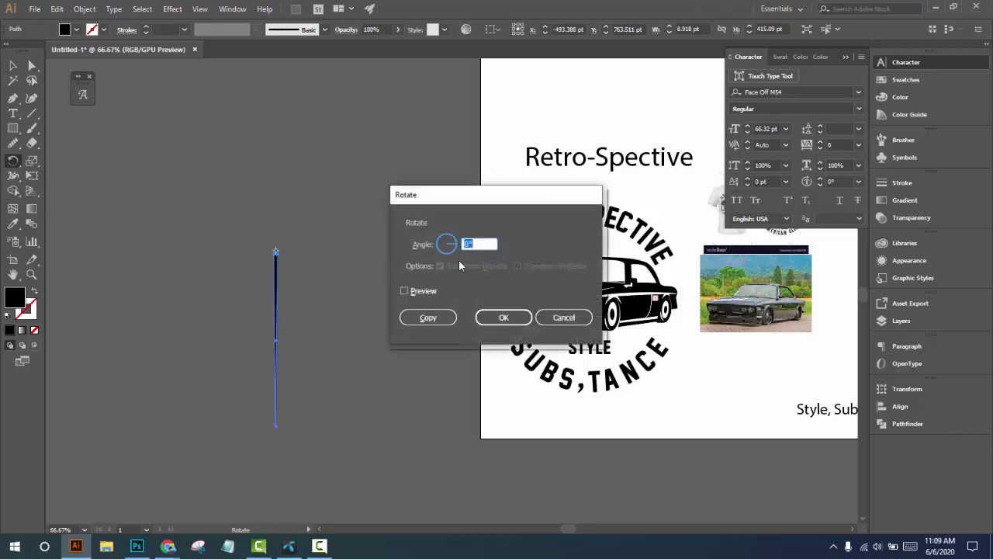
type("10")
left_click(411, 298)
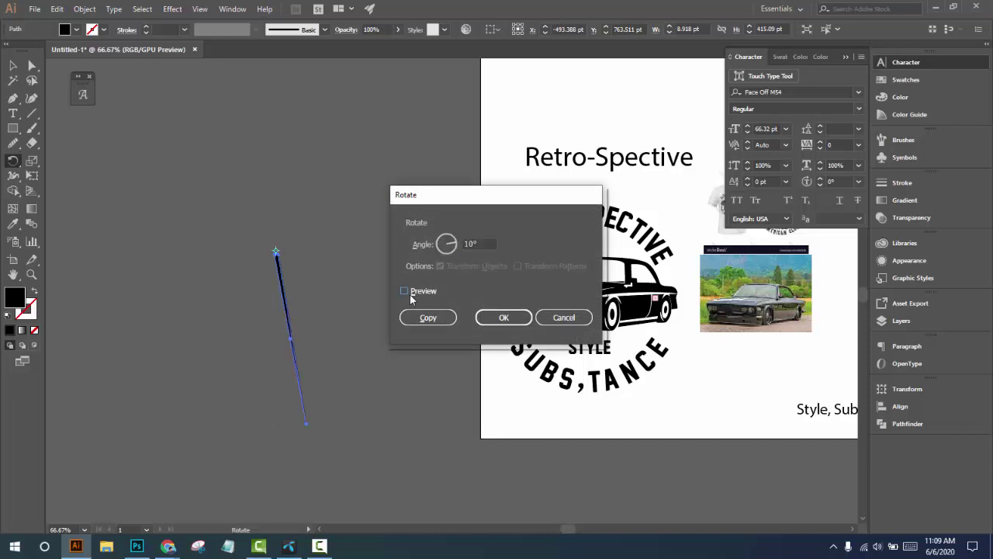
double_click(464, 244)
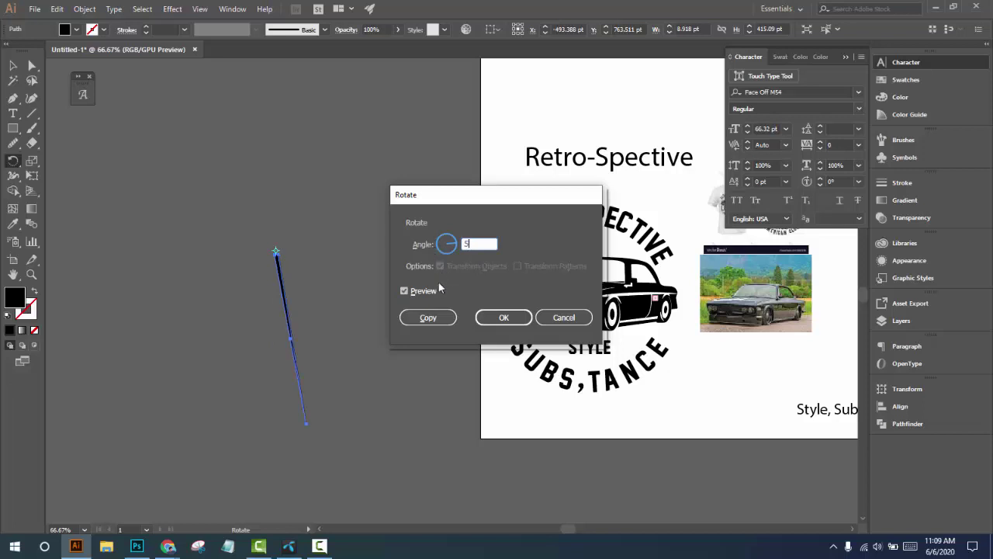
left_click(427, 317)
Repeat the rotated copy until the spikes form a full circular sunburst
key("ctrl+d")
key("ctrl+d")
key("ctrl+d")
key("ctrl+d")
key("ctrl+d")
key("ctrl+d")
key("ctrl+d")
key("ctrl+d")
key("ctrl+d")
key("ctrl+d")
key("ctrl+d")
key("ctrl+d")
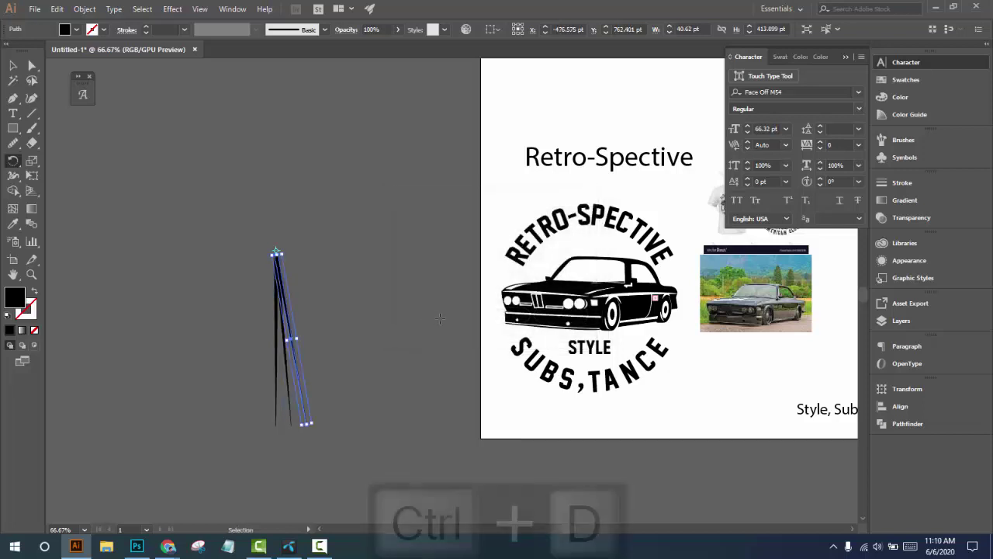
key("ctrl+d")
key("ctrl+d")
key("ctrl+d")
key("ctrl+d")
key("ctrl+d")
key("ctrl+d")
key("ctrl+d")
key("ctrl+d")
key("ctrl+d")
key("ctrl+d")
key("ctrl+d")
key("ctrl+d")
key("ctrl+d")
key("ctrl+d")
key("ctrl+d")
key("ctrl+d")
key("ctrl+d")
key("ctrl+d")
key("ctrl+d")
key("ctrl+d")
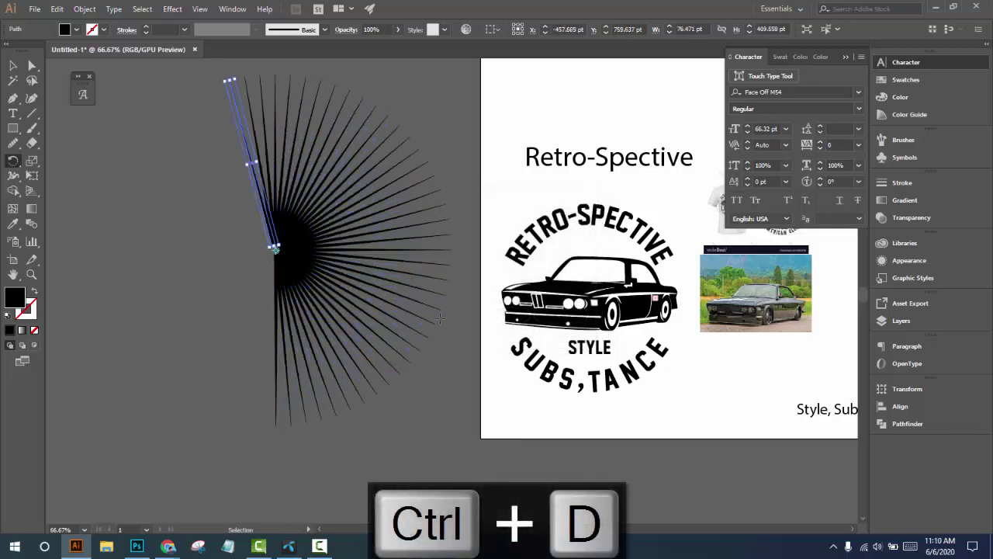
key("ctrl+d")
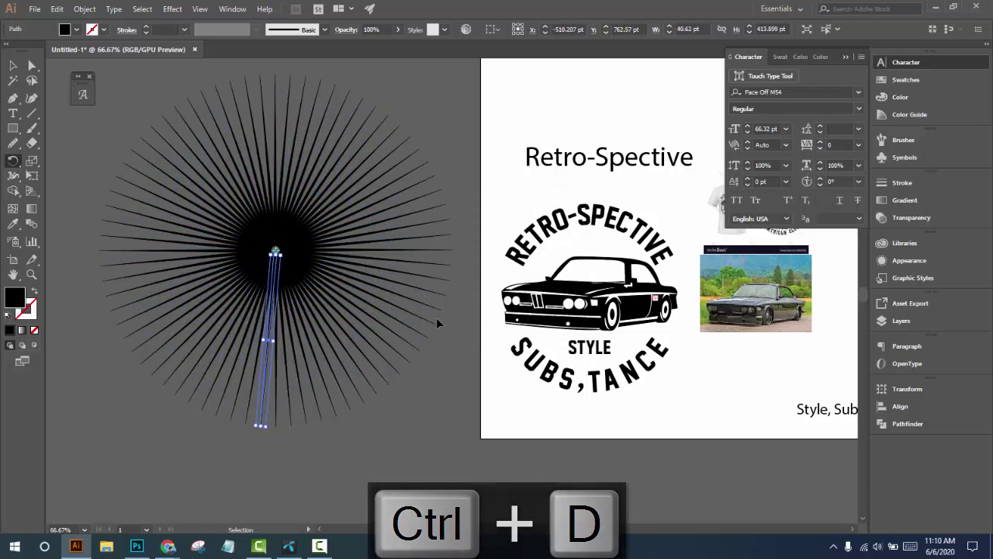
Select all the sunburst rays and unite them into one shape with Pathfinder
left_click(12, 66)
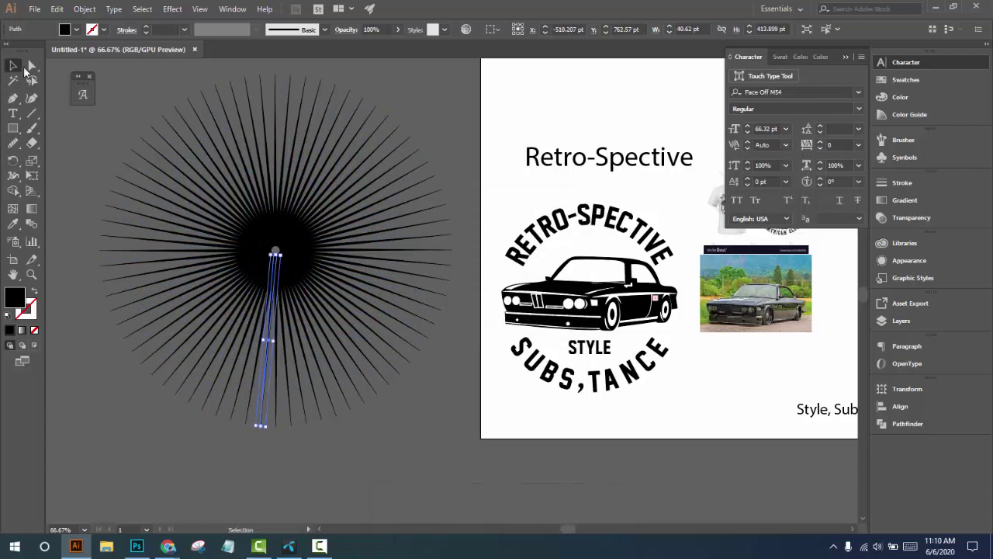
left_click(184, 97)
key("ctrl+a")
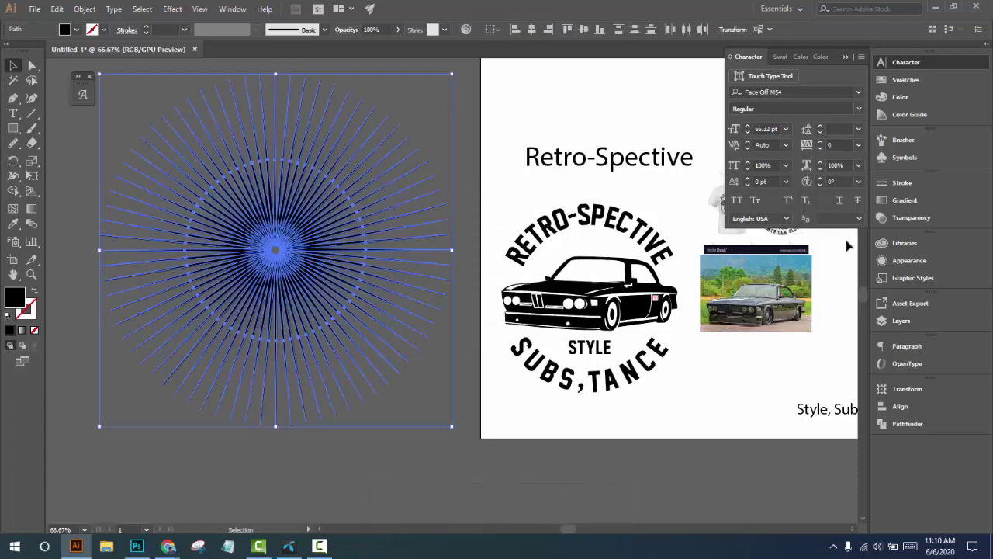
left_click(880, 423)
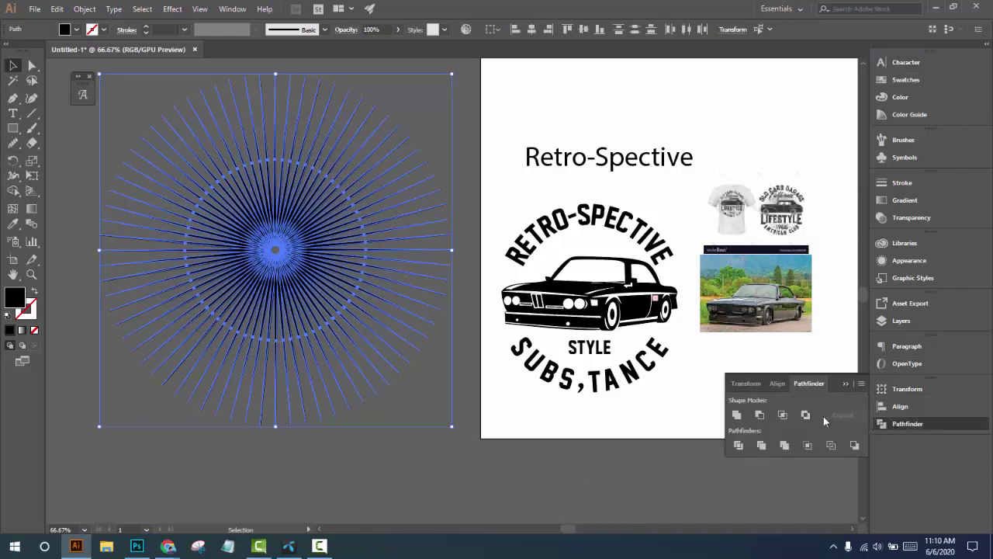
left_click(735, 416)
key("ctrl+minus")
key("ctrl+minus")
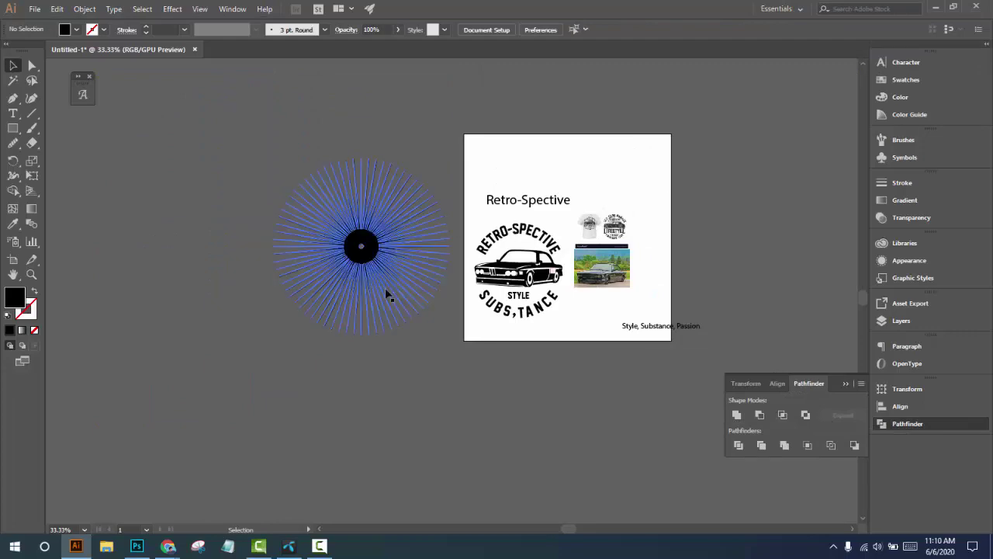
Move the sunburst over the car artwork on the artboard and send it to the back
left_click_drag(374, 243, 526, 263)
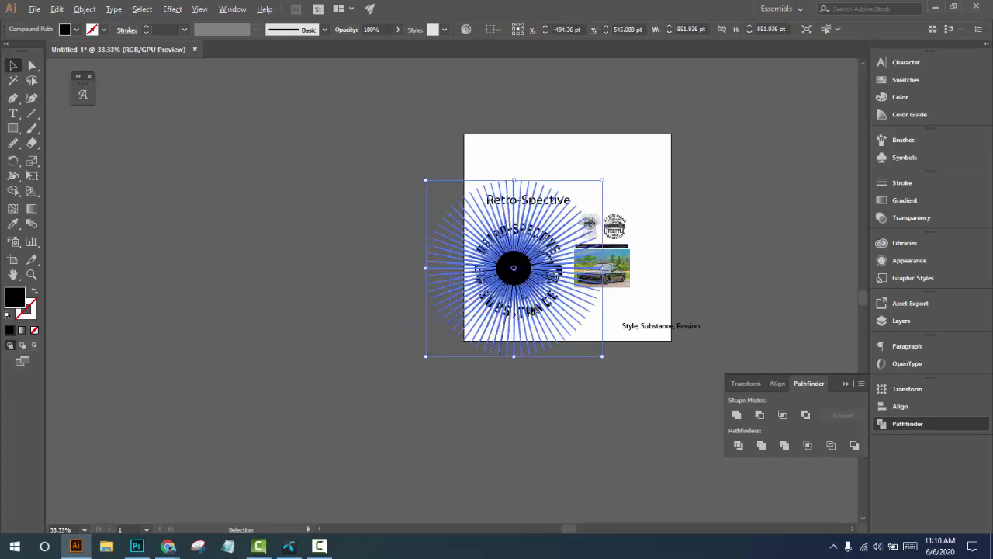
scroll(527, 299, "up", 3, "alt")
key("ctrl+shift+bracketleft")
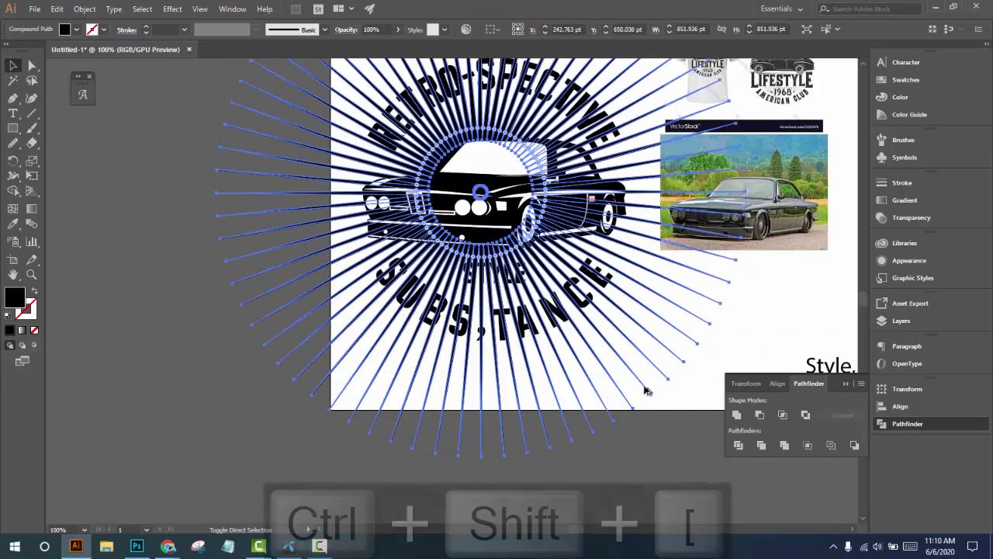
left_click_drag(646, 390, 15, 465)
scroll(187, 380, "down", 2, "alt")
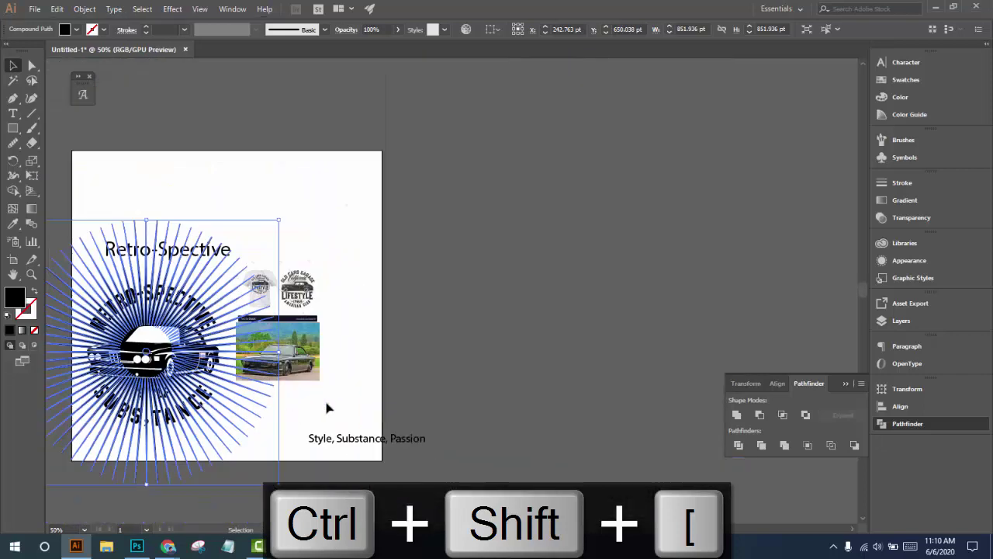
left_click_drag(356, 388, 586, 296)
left_click(481, 389)
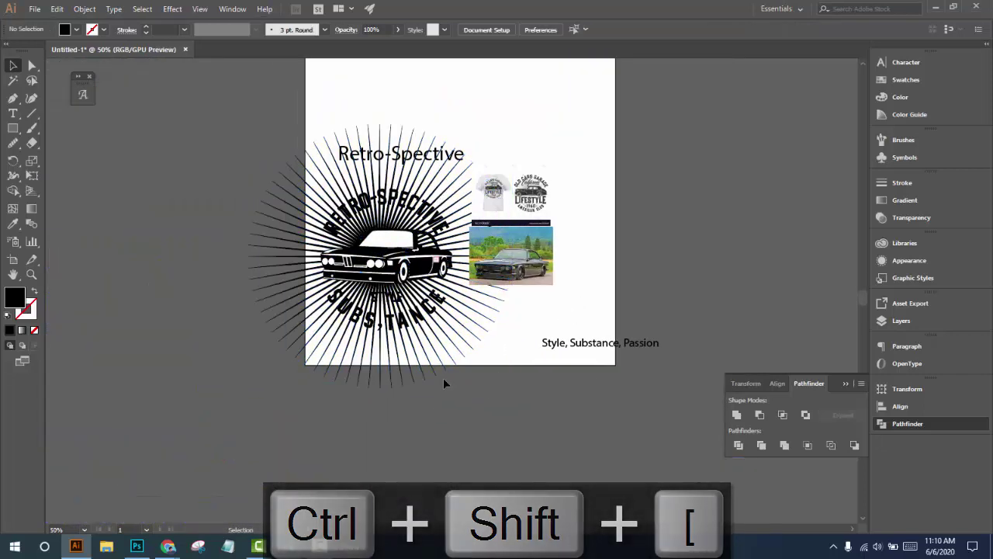
Move the car, lettering and sunburst together off the artboard onto the empty canvas beside it
left_click(279, 365)
left_click(399, 259, "shift")
left_click_drag(398, 260, 166, 248)
left_click_drag(268, 427, 436, 462)
left_click(433, 460)
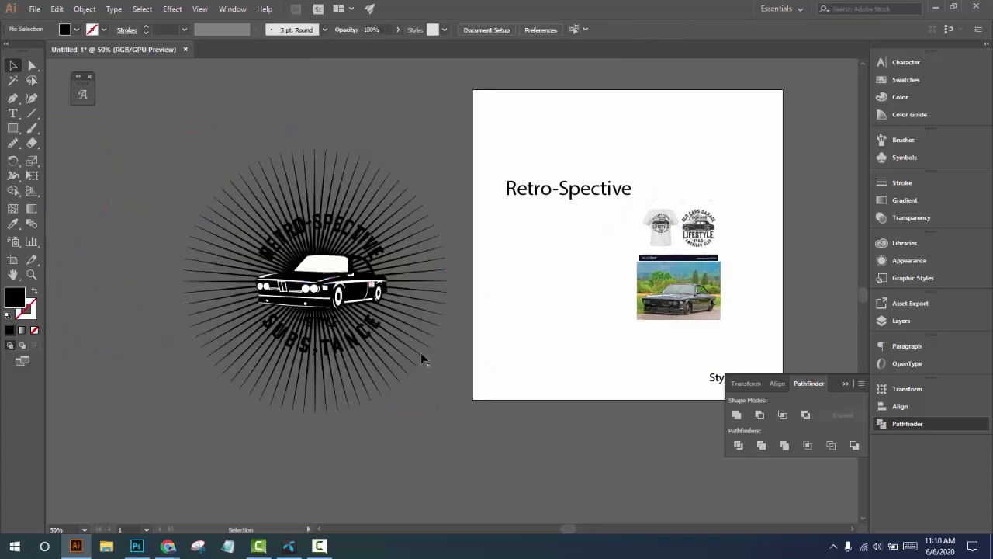
Scale the sunburst down to roughly the diameter of the circular lettering and reposition it centrally behind the car
left_click(424, 350)
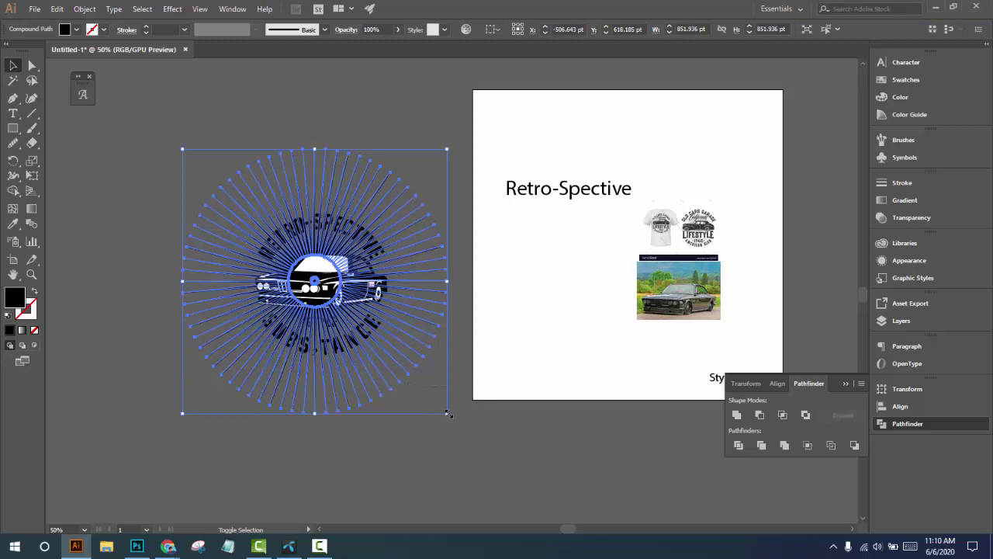
left_click_drag(448, 414, 427, 432)
left_click(403, 389)
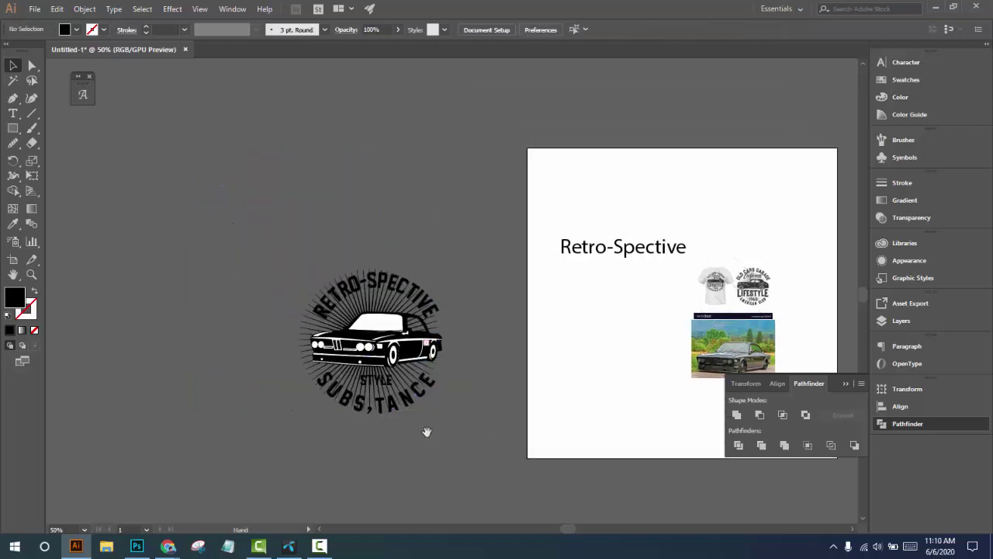
scroll(427, 432, "up", 2)
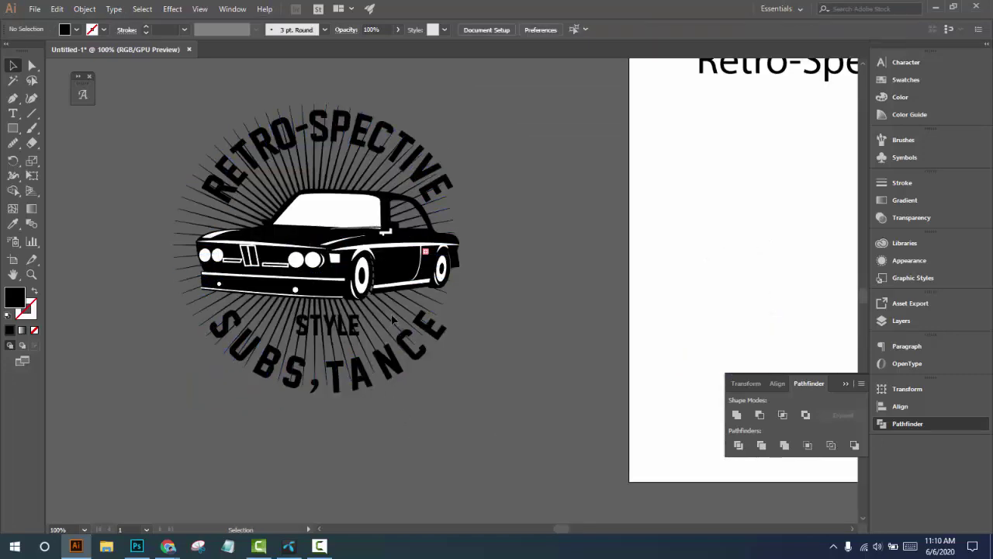
left_click_drag(399, 316, 411, 321)
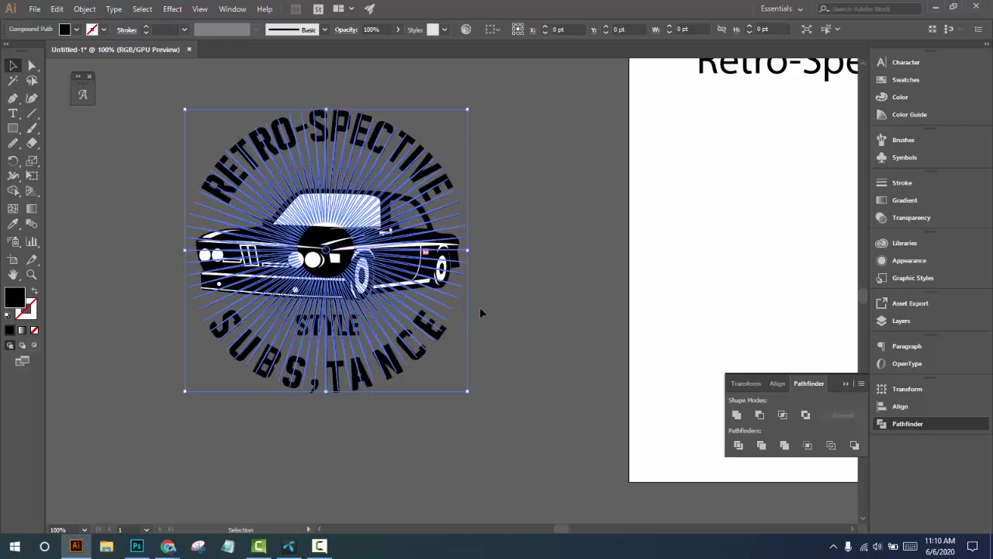
left_click(521, 290)
Compare the sunburst design with the "Old Cars Garage" T-shirt reference, examining its rays, lettering and car layout
scroll(521, 291, "down", 3)
left_click_drag(601, 308, 393, 366)
scroll(490, 306, "up", 3)
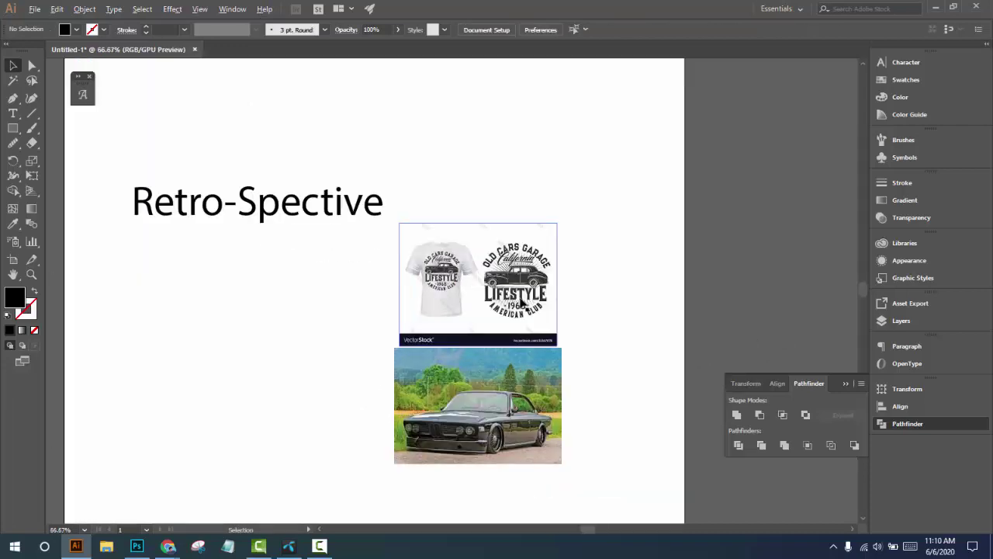
scroll(522, 304, "up", 3)
scroll(382, 256, "up", 1)
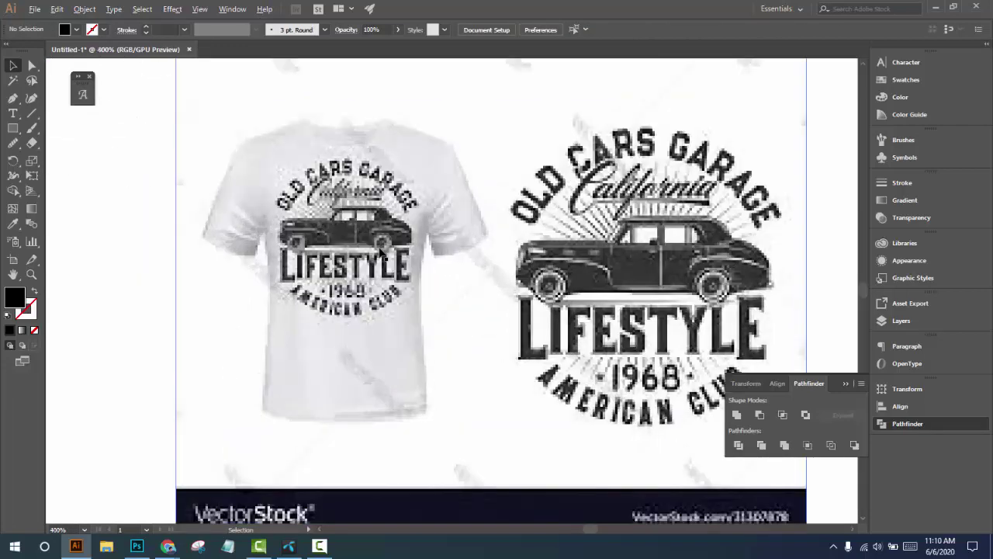
scroll(391, 289, "down", 2)
scroll(464, 313, "up", 1)
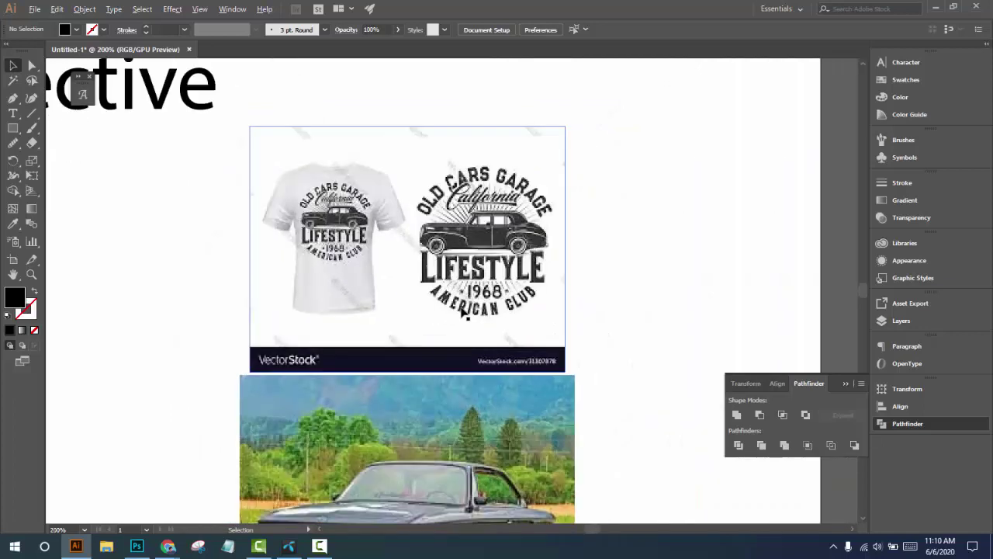
scroll(466, 313, "down", 2)
left_click_drag(354, 315, 521, 214)
scroll(535, 256, "up", 1)
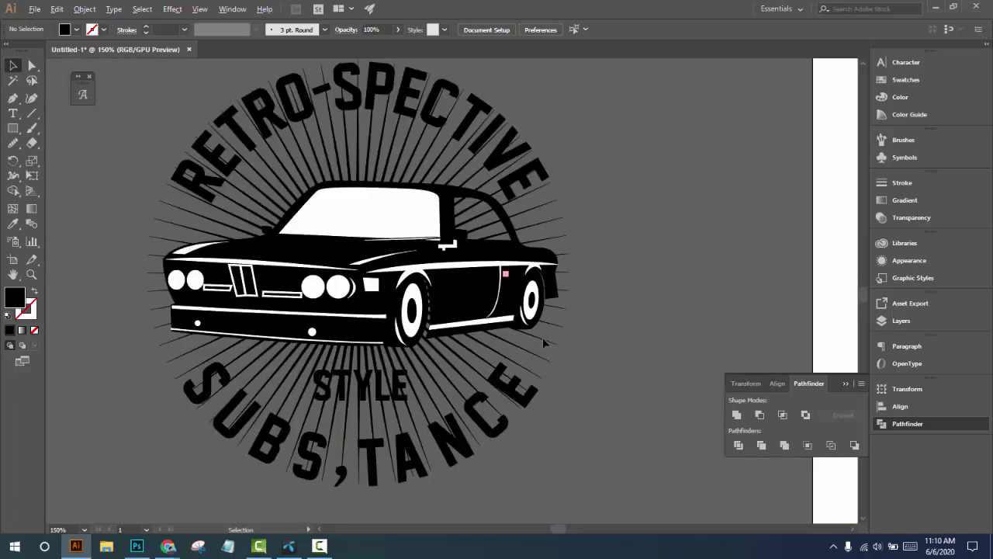
scroll(605, 341, "down", 1)
left_click_drag(637, 377, 642, 362)
scroll(581, 340, "up", 1)
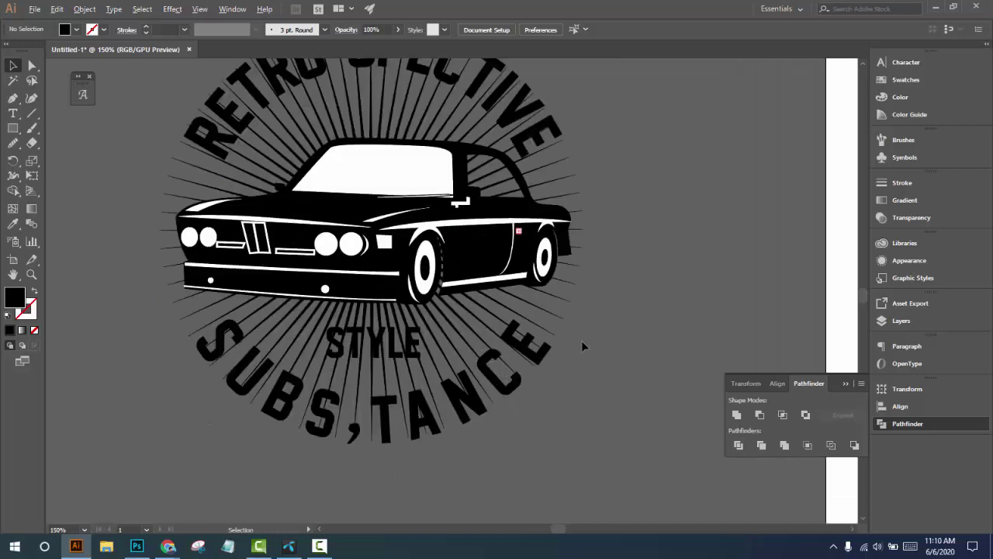
scroll(581, 340, "down", 1)
left_click_drag(665, 298, 295, 383)
scroll(295, 383, "right", 3)
scroll(543, 350, "up", 2)
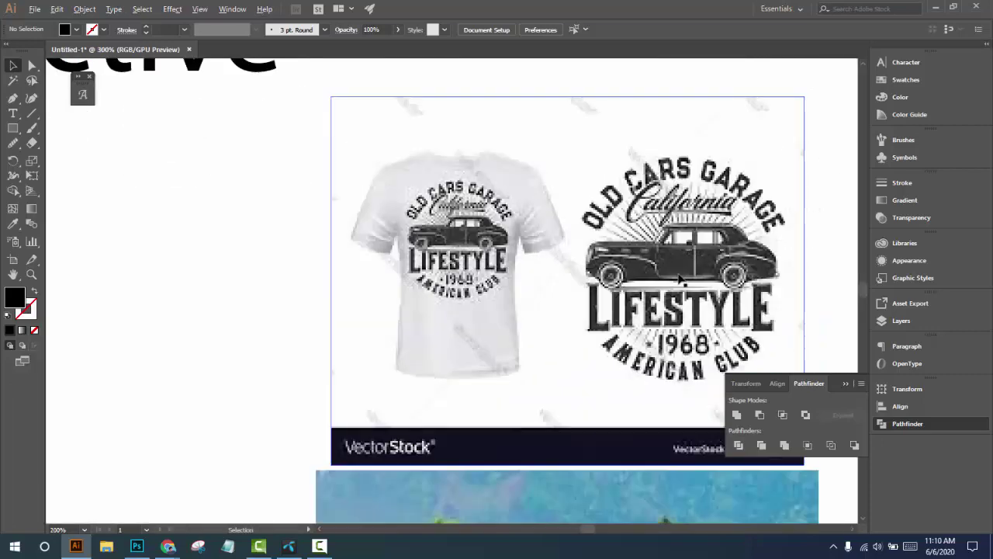
Duplicate the complete design of car, lettering and sunburst onto the empty canvas beside the original
scroll(543, 350, "down", 2)
scroll(430, 327, "left", 3)
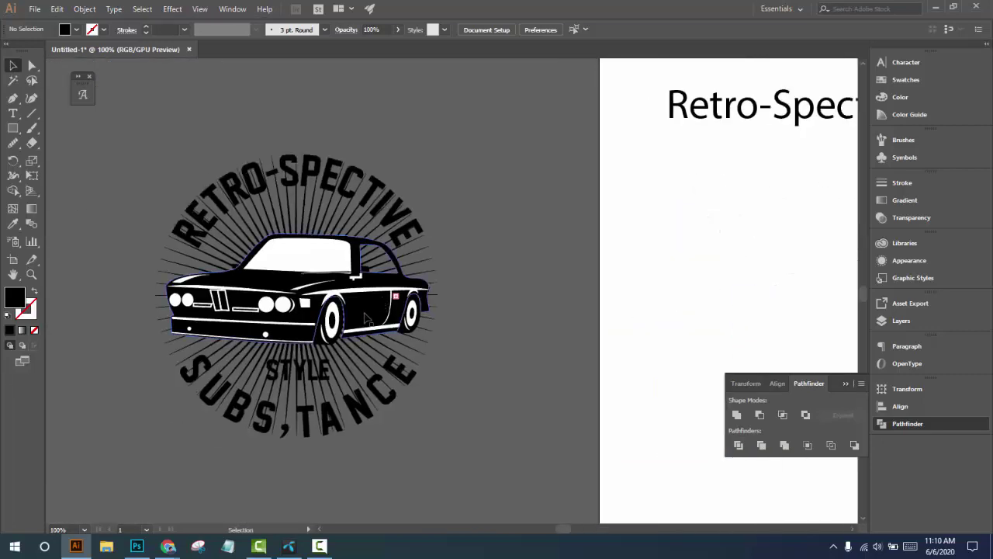
scroll(416, 355, "down", 1)
scroll(443, 393, "left", 1)
scroll(380, 377, "up", 2)
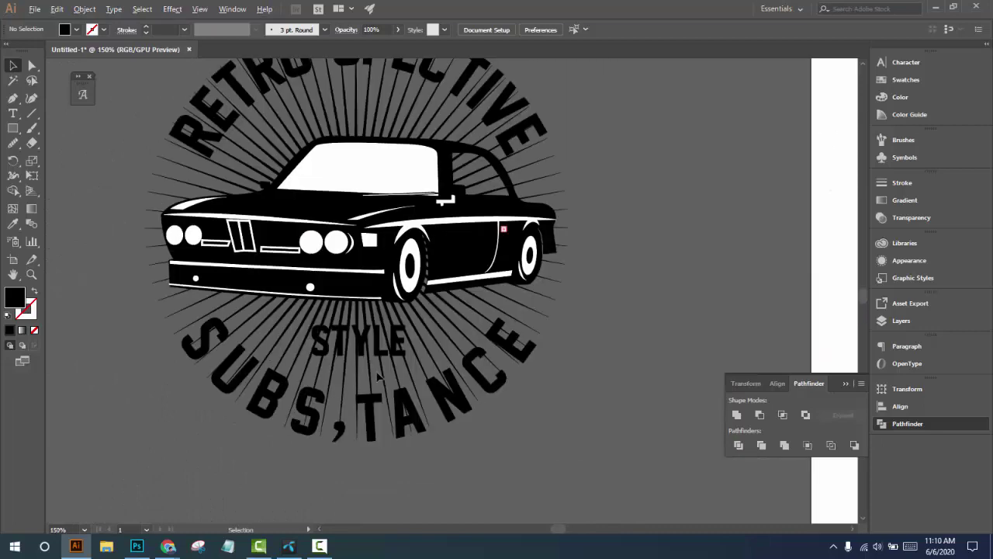
scroll(379, 349, "down", 1)
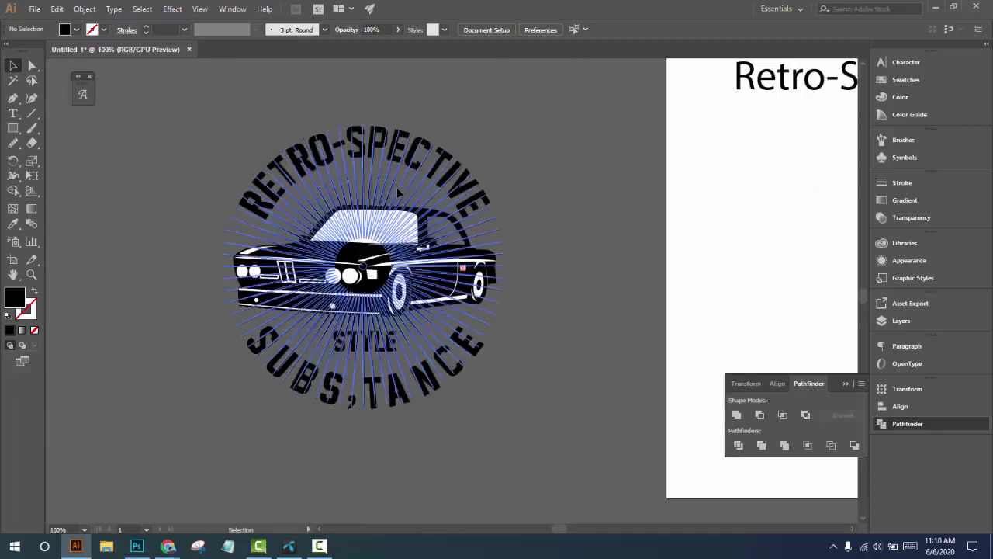
left_click(409, 233)
left_click(459, 157)
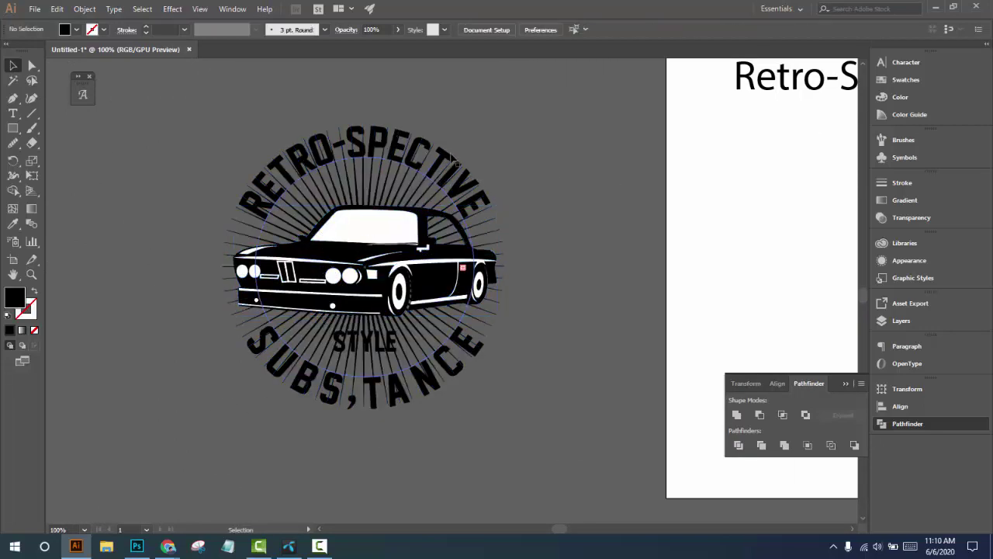
left_click_drag(203, 135, 414, 450)
left_click_drag(407, 349, 794, 355)
left_click_drag(797, 307, 362, 306)
left_click(496, 244)
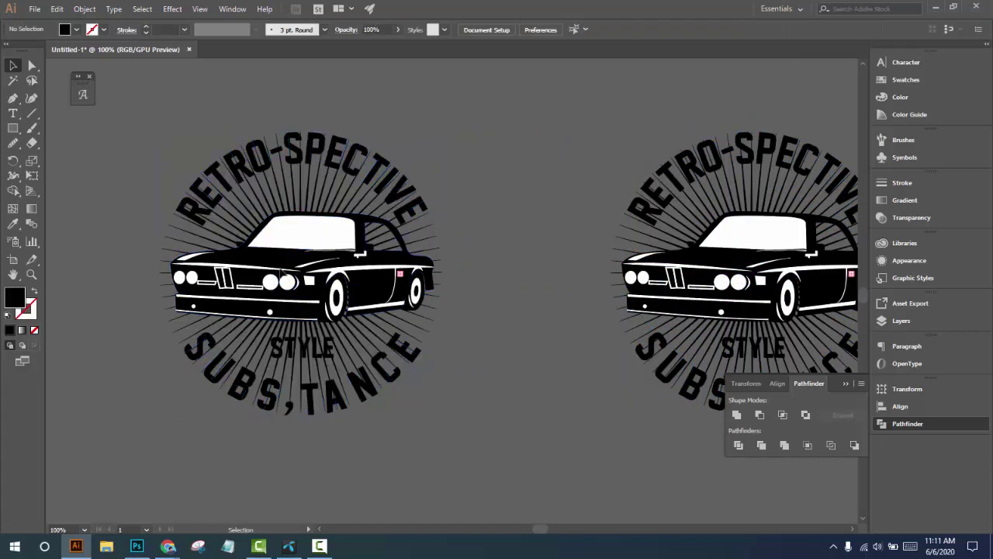
Group the car and lettering in one copy of the design without its sunburst, and expand the group's appearance
left_click_drag(280, 269, 497, 450)
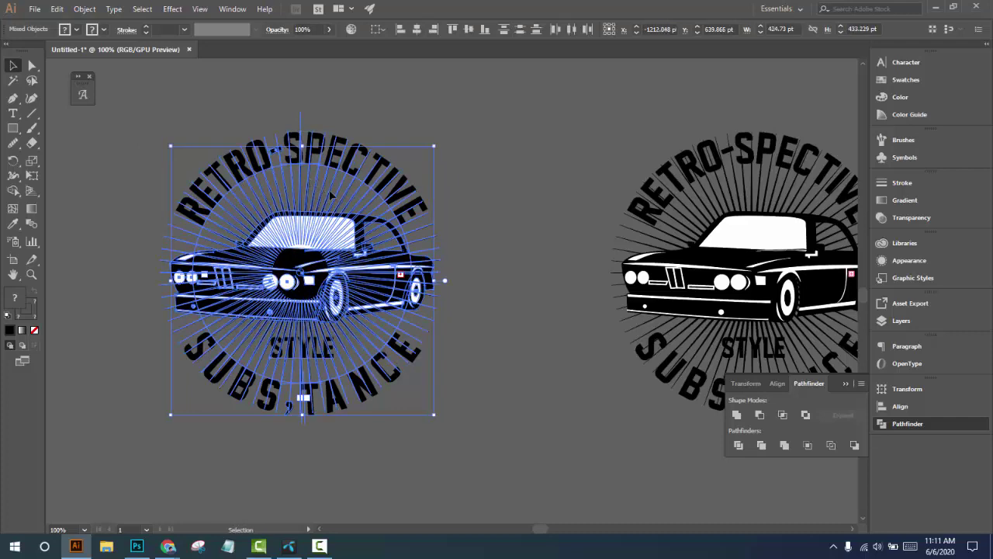
right_click(390, 169)
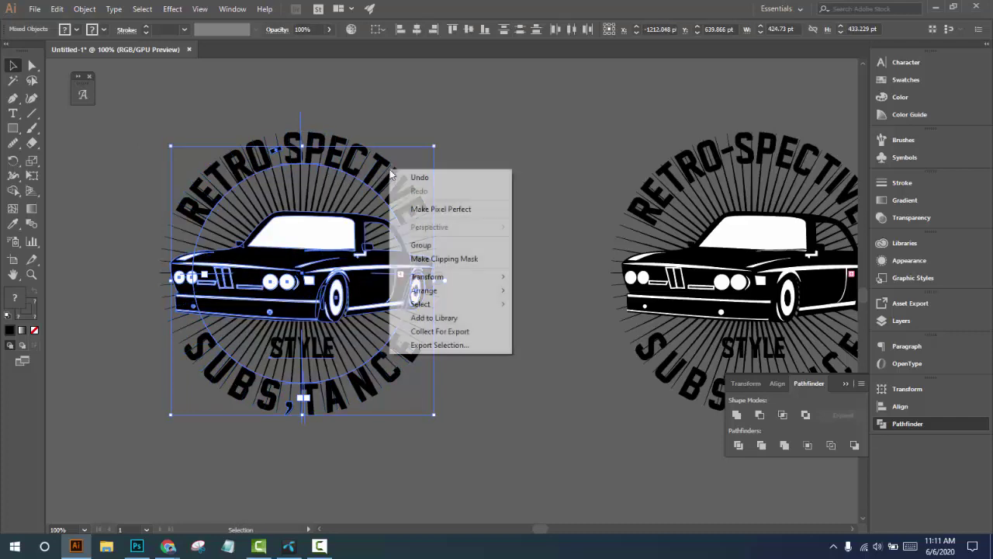
left_click(427, 247)
left_click(85, 8)
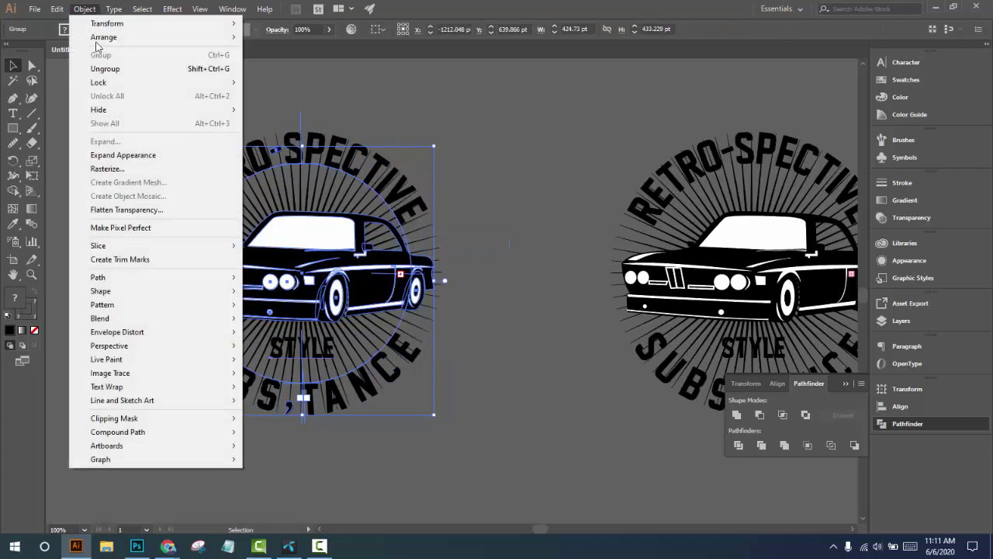
left_click(116, 153)
Expand the grouped car and lettering with Object and Fill enabled
left_click(85, 9)
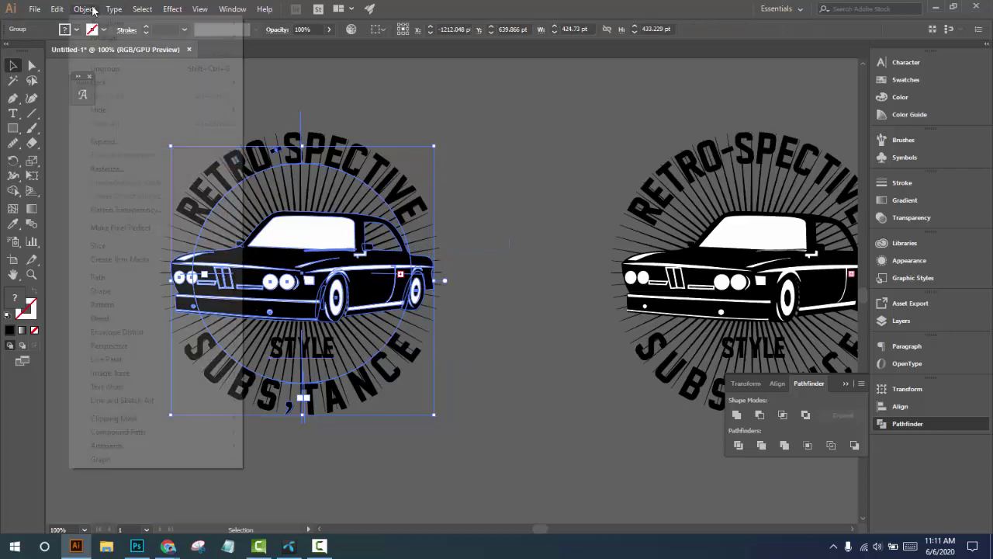
left_click(111, 142)
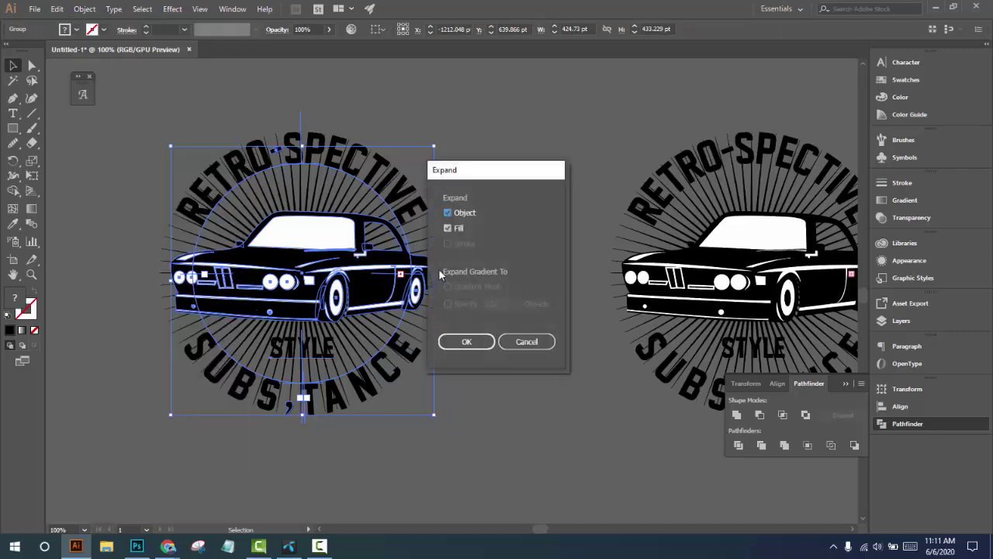
left_click(466, 339)
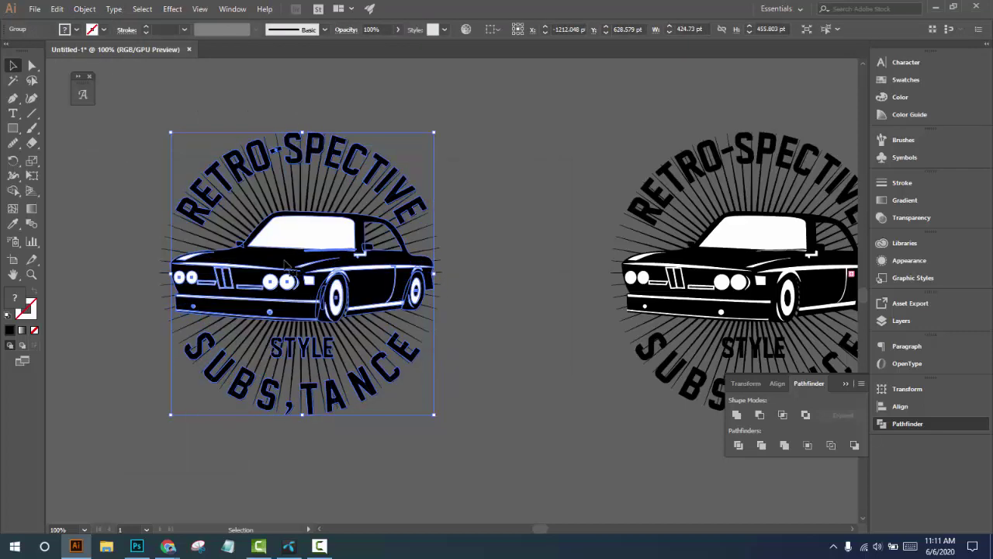
Offset the paths of the grouped car and lettering by 7 pt with round joins and a miter limit of 3
left_click(80, 8)
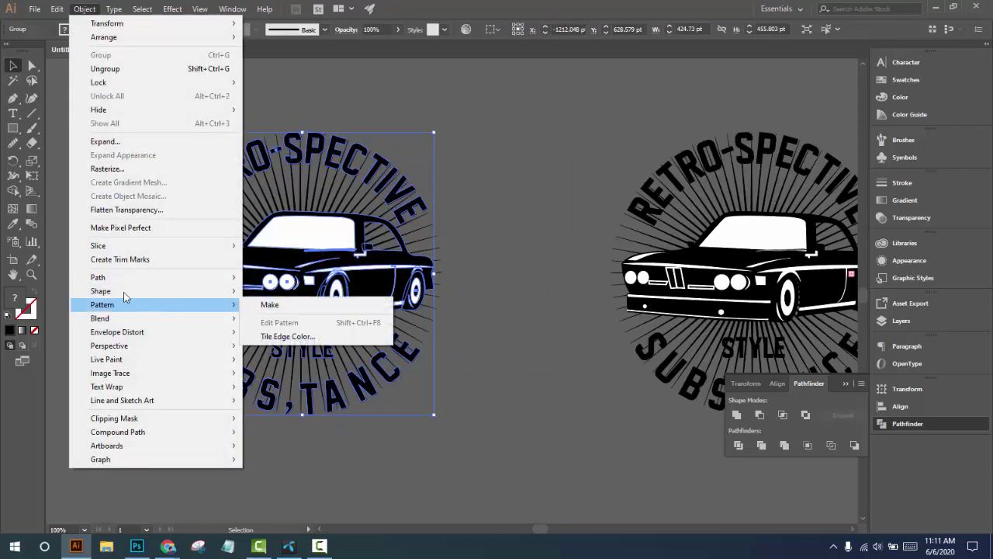
mouse_move(122, 280)
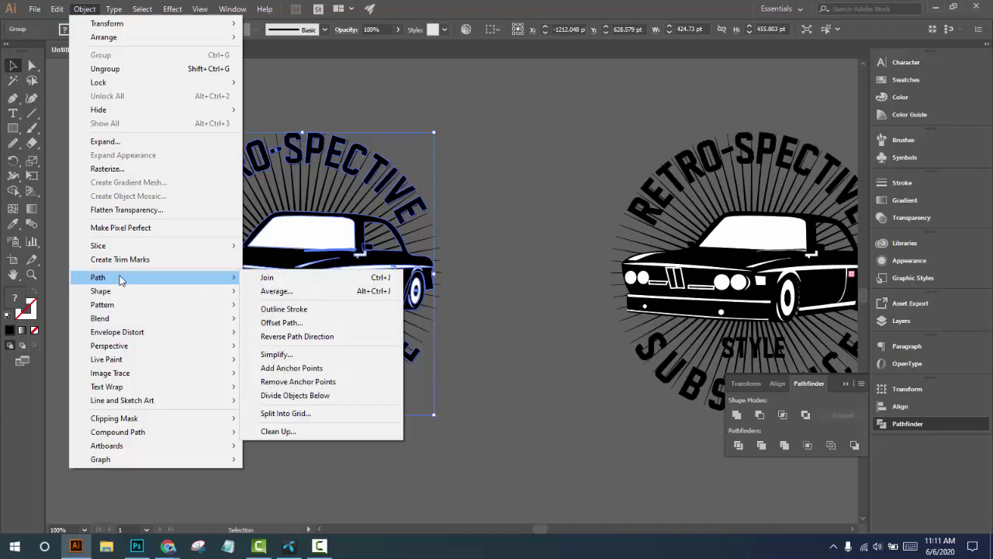
left_click(294, 323)
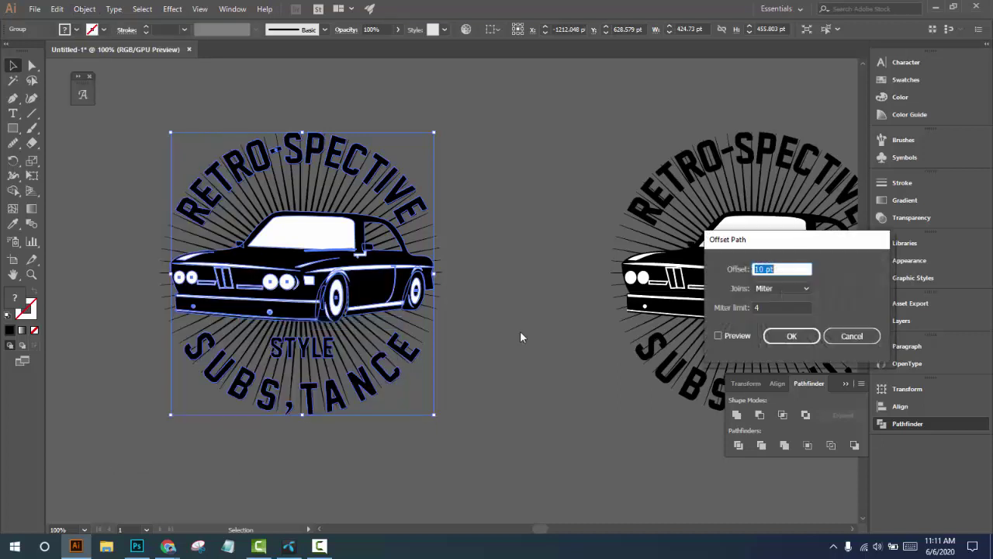
left_click(717, 335)
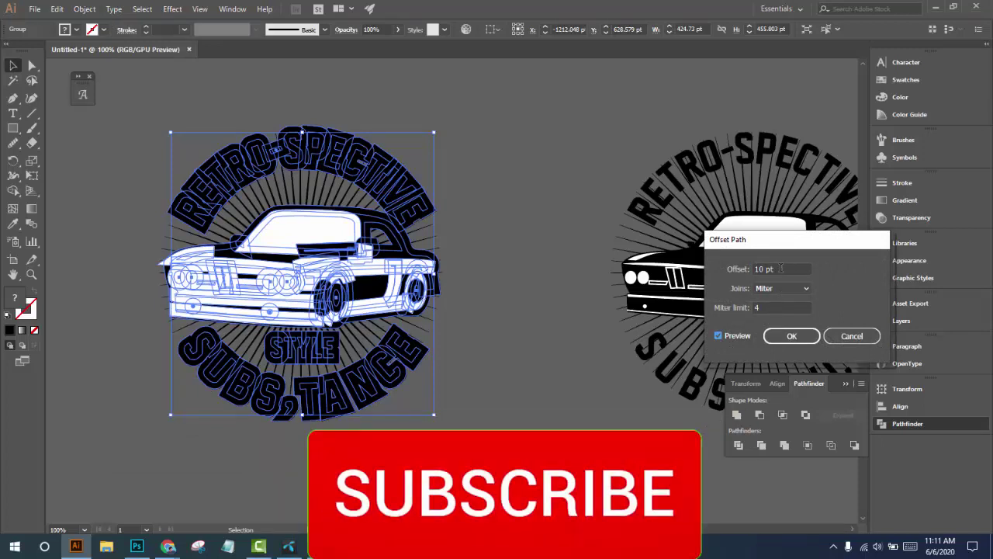
left_click(788, 289)
left_click(784, 302)
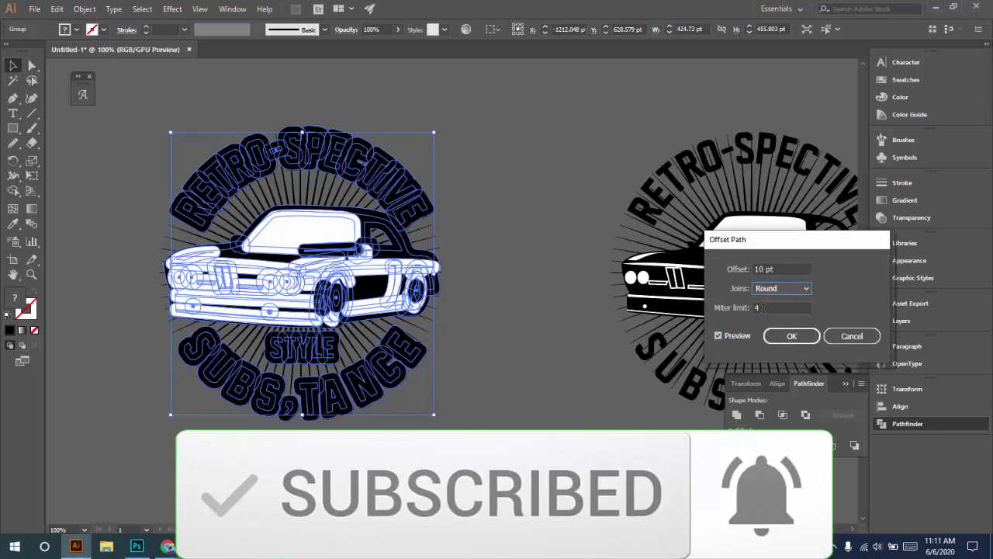
left_click(756, 308)
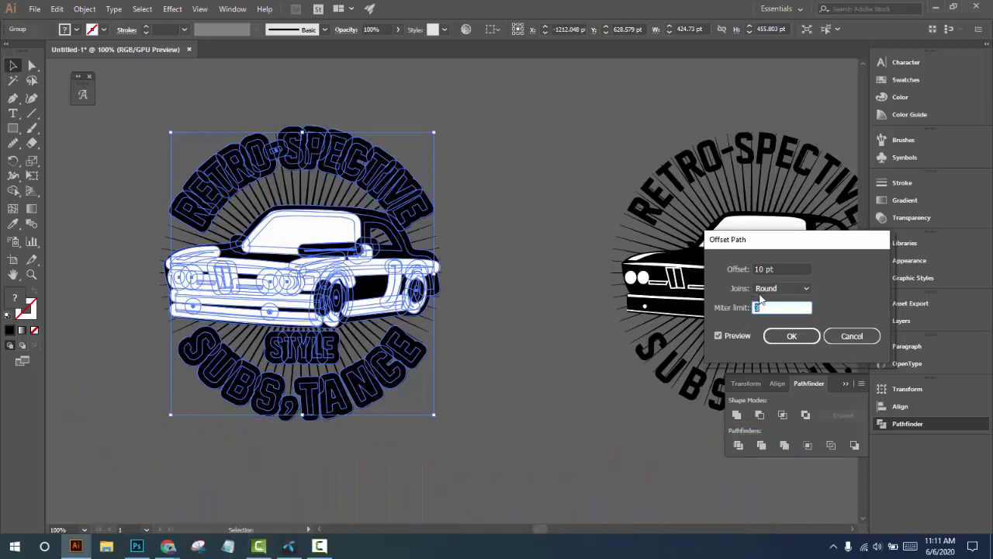
left_click(755, 269)
key("Down")
key("Down")
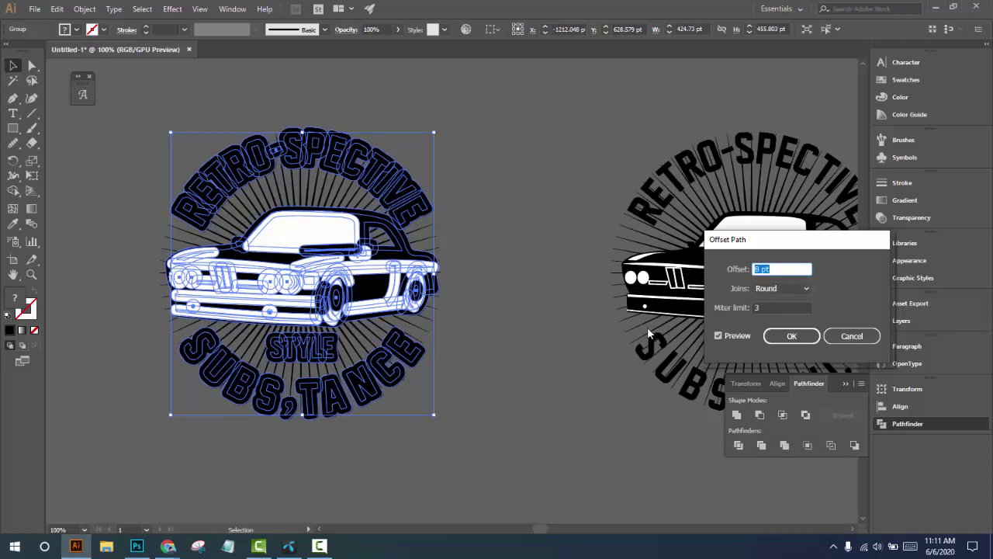
key("Down")
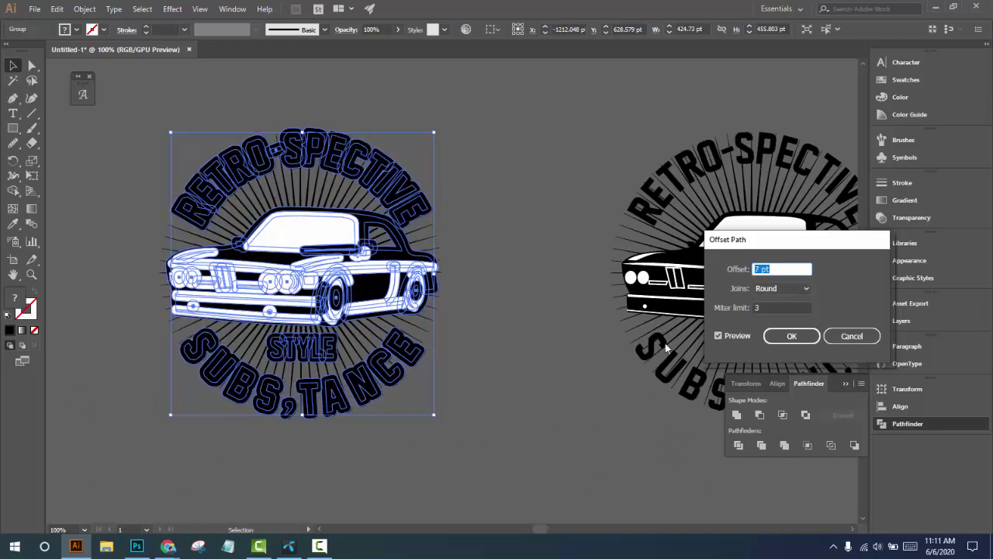
left_click(797, 339)
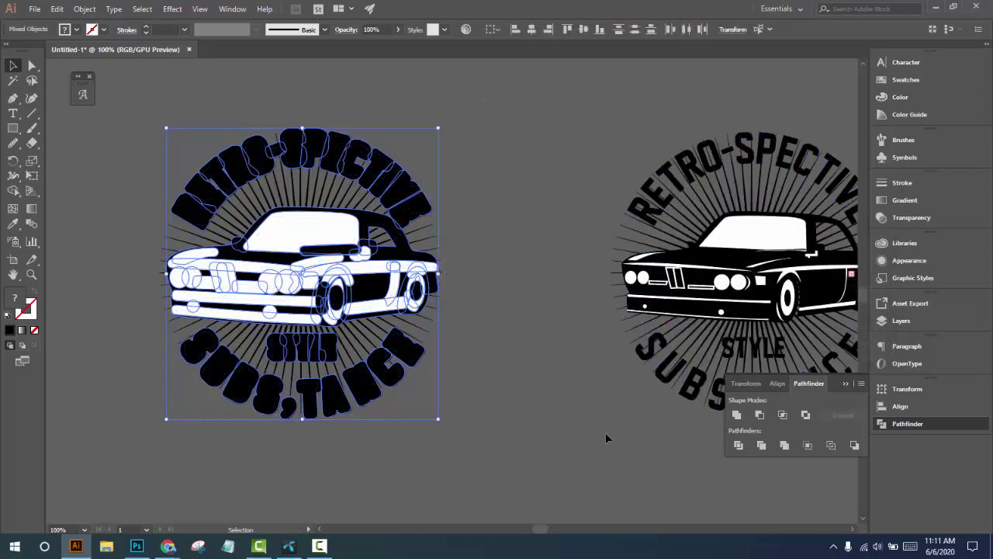
Try orange, white and yellow fills on the offset outlines, ending with the blue fill 064DFF
left_click(898, 99)
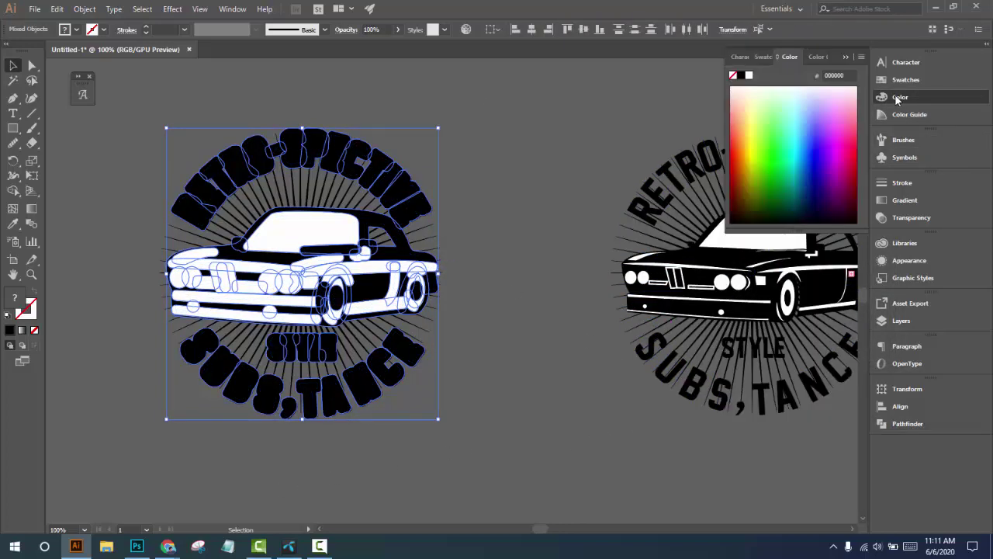
left_click(747, 136)
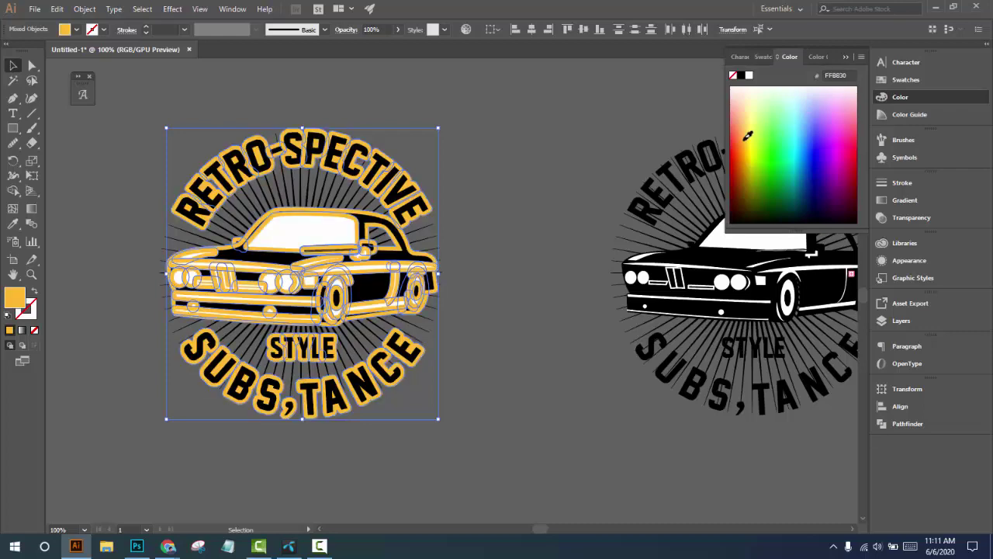
left_click(749, 76)
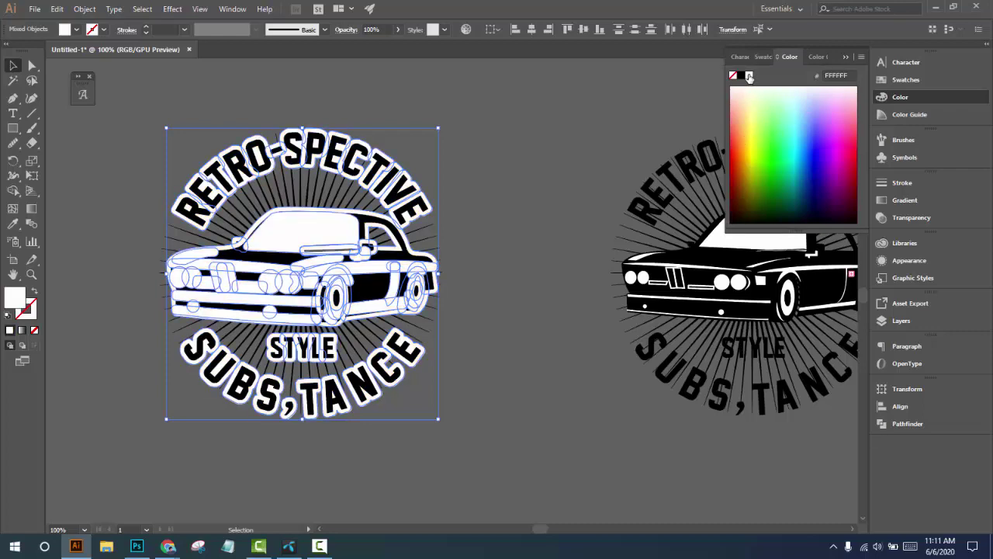
left_click(758, 140)
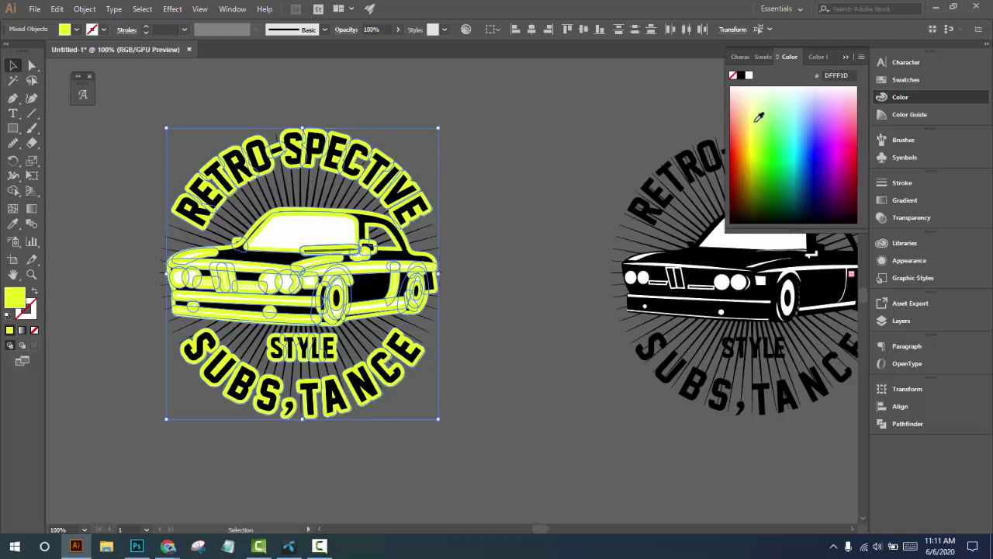
left_click(751, 112)
left_click(807, 151)
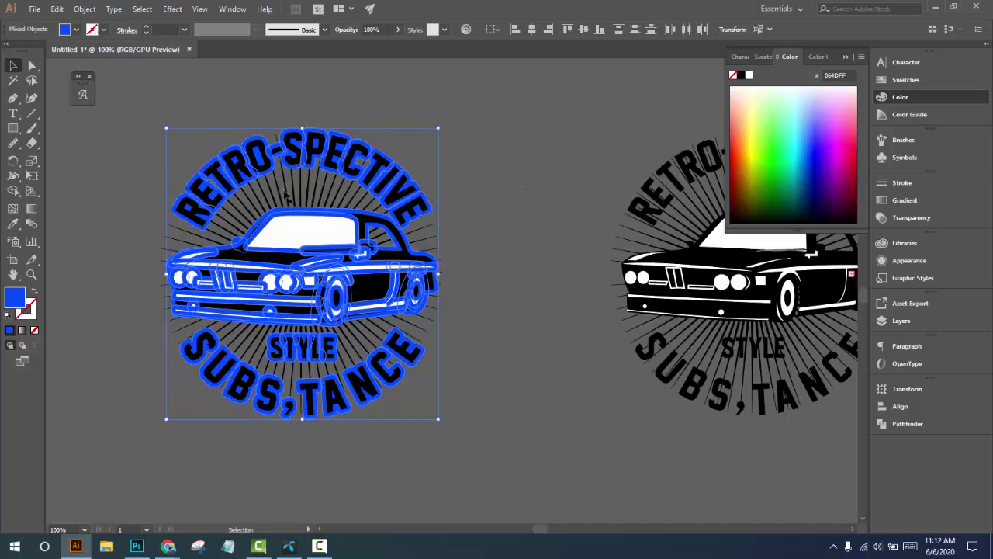
Try to expand the blue offset outlines around the car and lettering
left_click(86, 9)
left_click(122, 139)
left_click(84, 10)
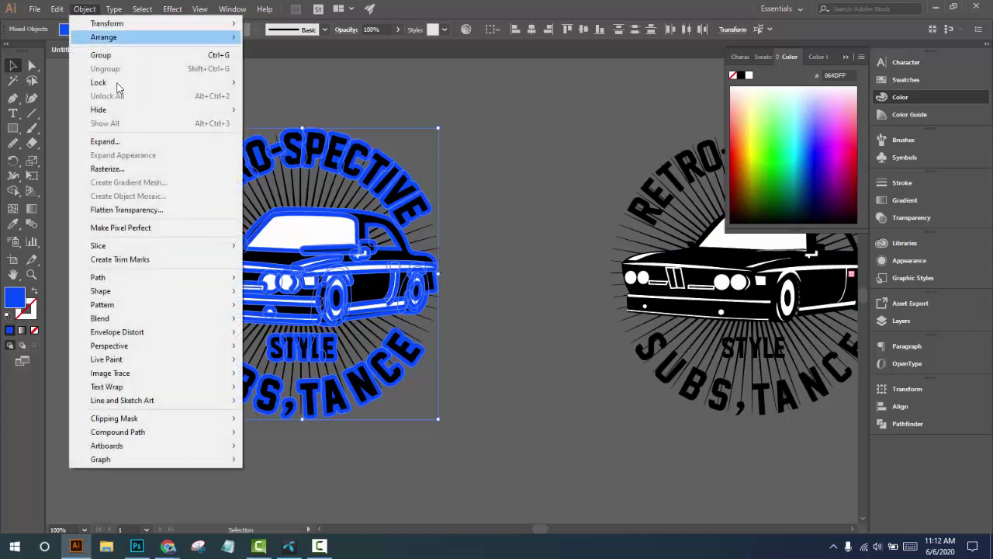
left_click(128, 138)
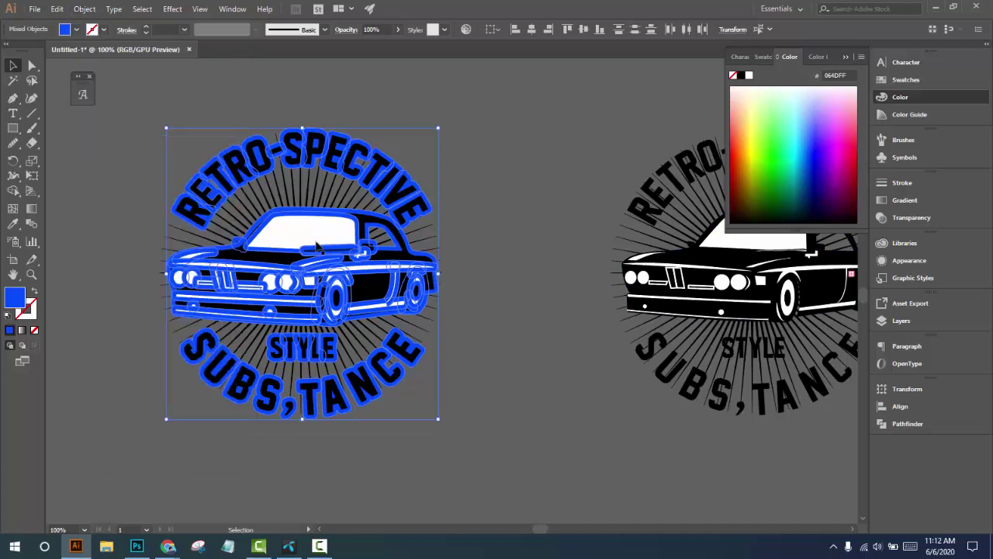
Undo the outline fill colours, the path offset and the expansion of the grouped car and lettering
left_click(479, 265)
left_click(399, 267, "ctrl")
key("ctrl+z")
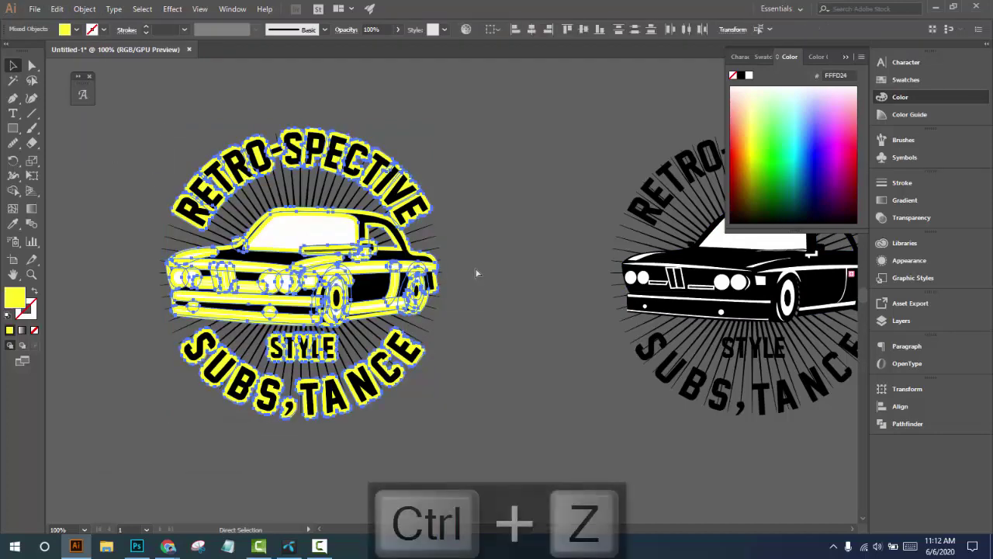
key("ctrl+z")
key("ctrl+z")
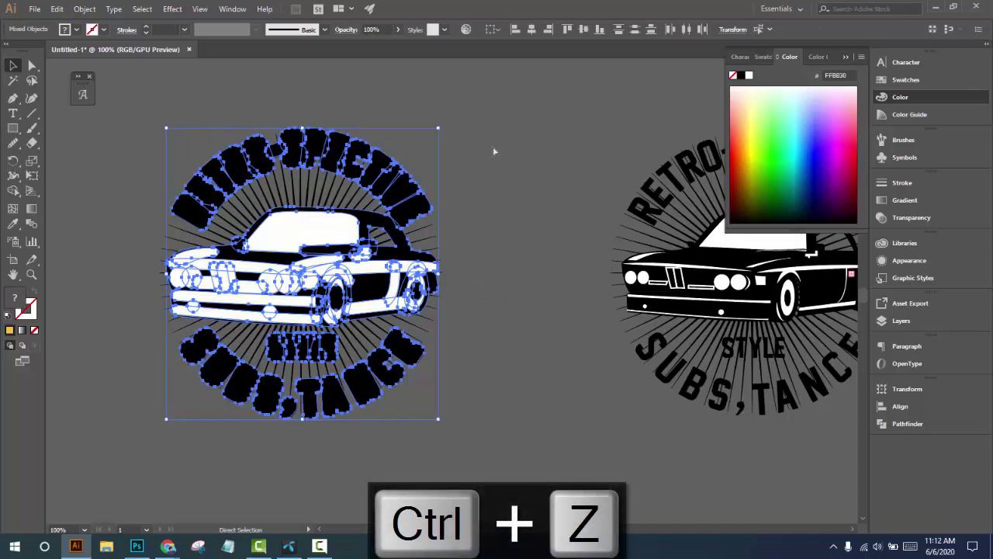
key("ctrl+z")
key("ctrl+z")
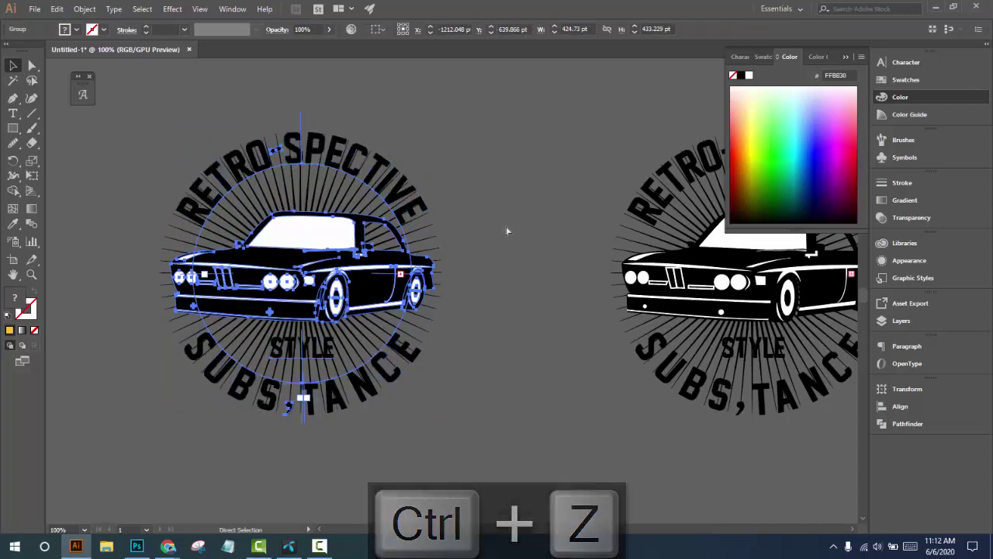
Try moving the grouped car and lettering away from the sunburst, and undo the move
left_click(506, 226)
left_click(429, 249)
left_click(447, 257)
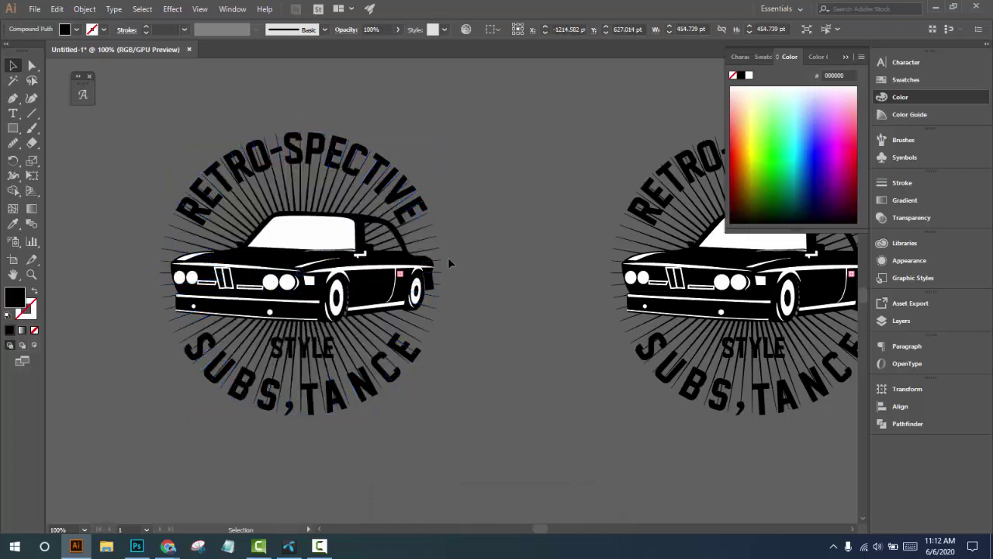
left_click(417, 207)
left_click_drag(416, 207, 252, 205)
key("ctrl+z")
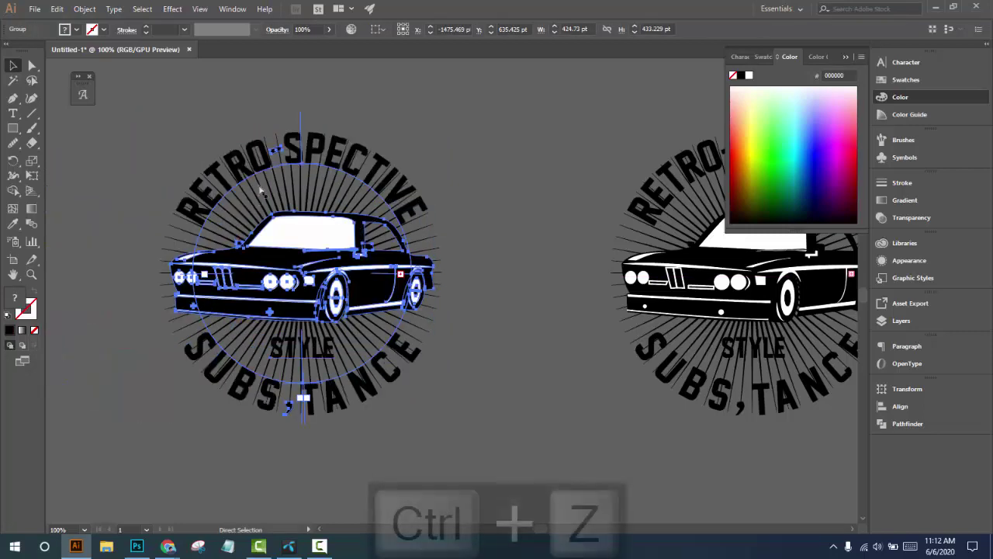
Expand the object and fill of the grouped car and lettering, and paste the copied artwork in front
left_click(84, 9)
left_click(111, 142)
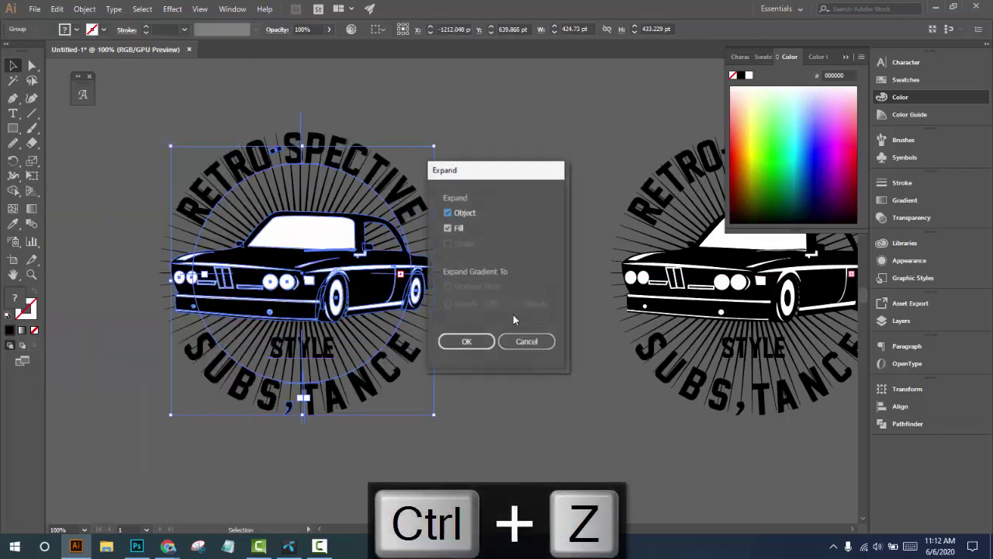
left_click(472, 339)
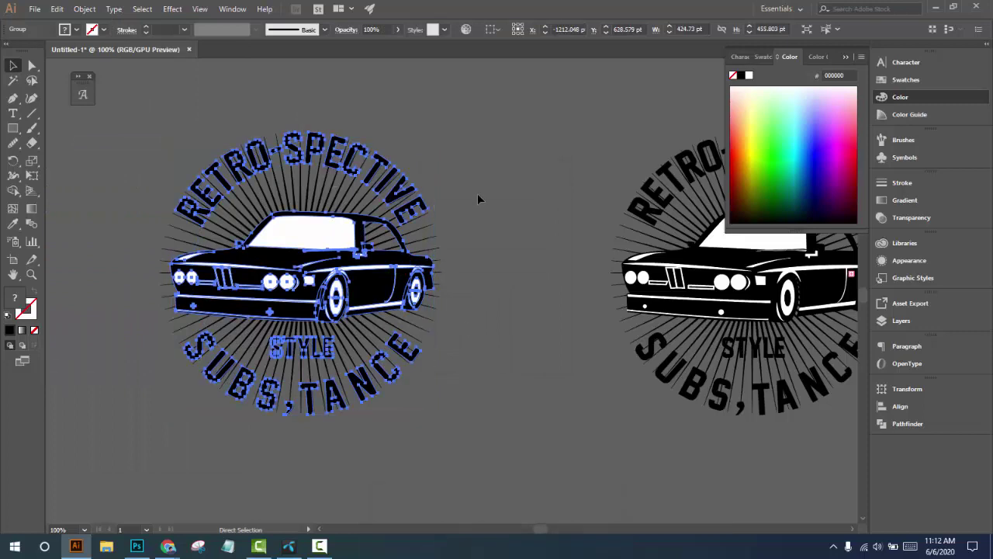
key("ctrl+f")
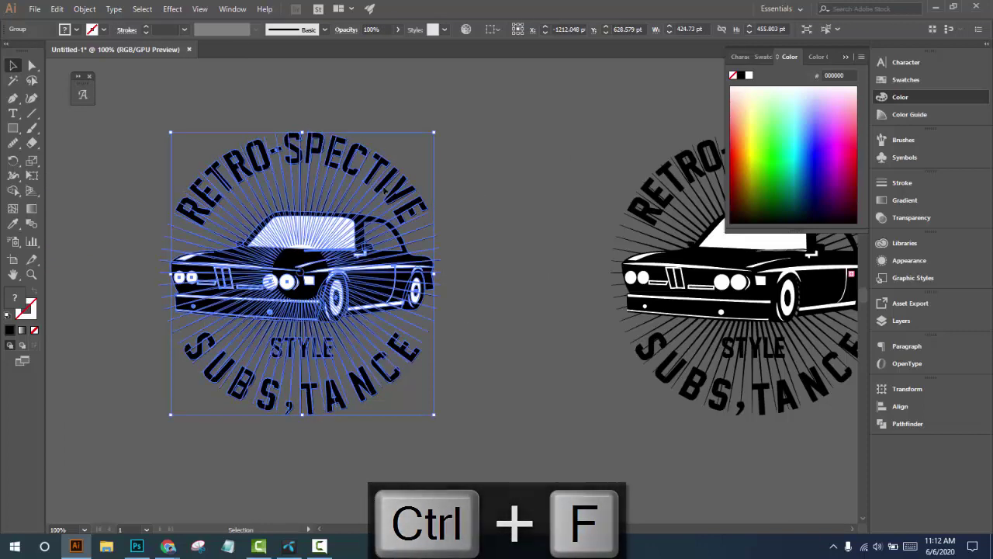
Try moving parts of the stacked artwork aside twice, and undo each move
left_click_drag(371, 178, 542, 211)
key("ctrl+z")
left_click_drag(369, 165, 578, 172)
key("ctrl+z")
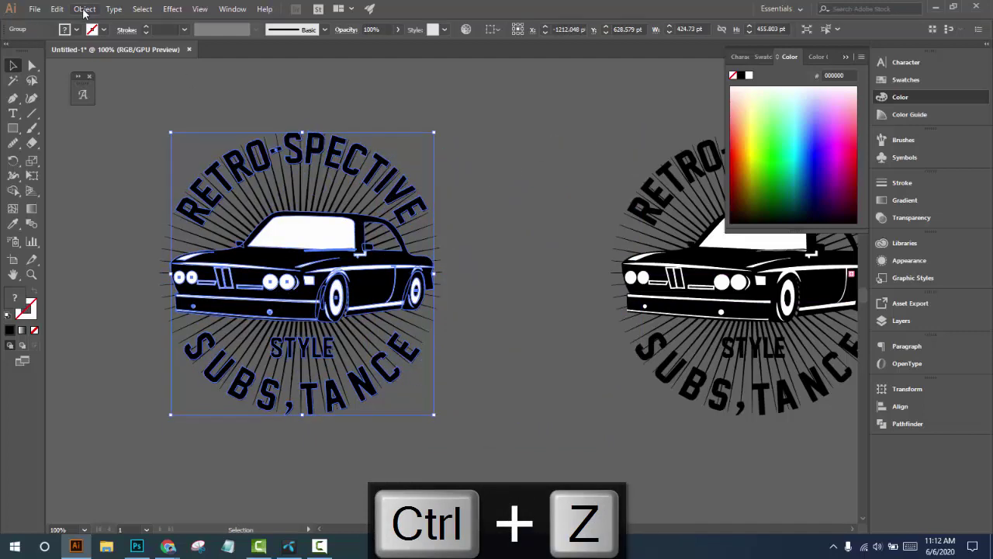
Offset the car and lettering paths by 7 pt with round joins, and unite the result into one silhouette
left_click(84, 9)
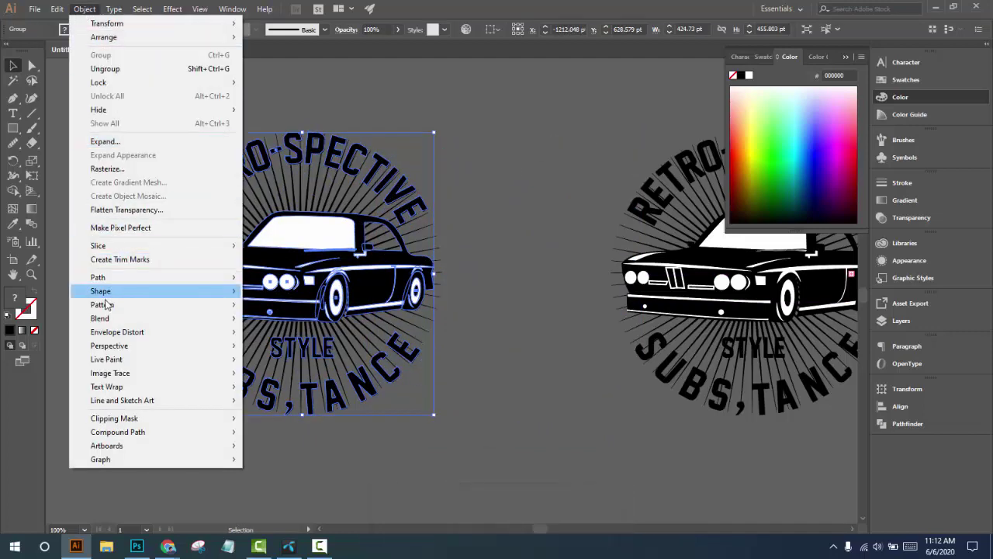
mouse_move(157, 284)
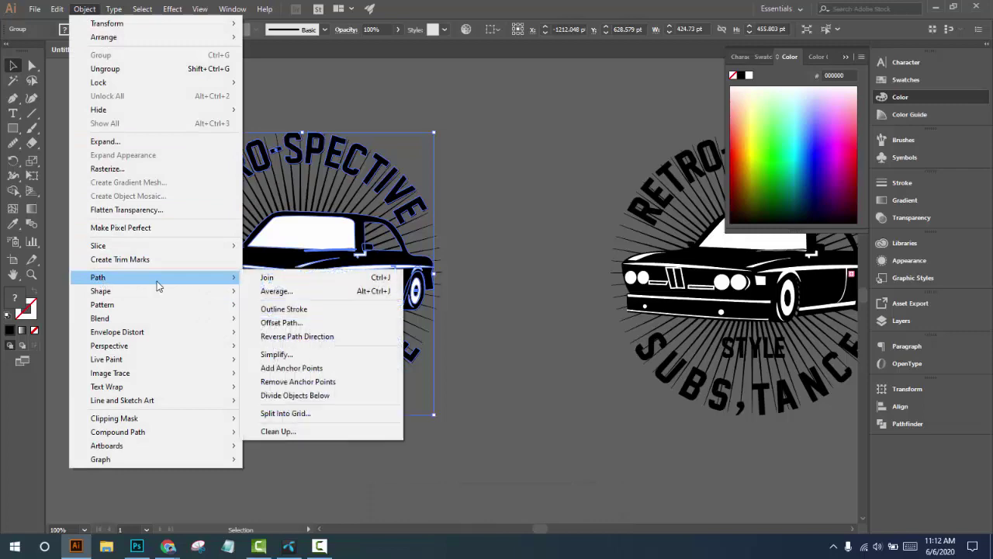
left_click(279, 323)
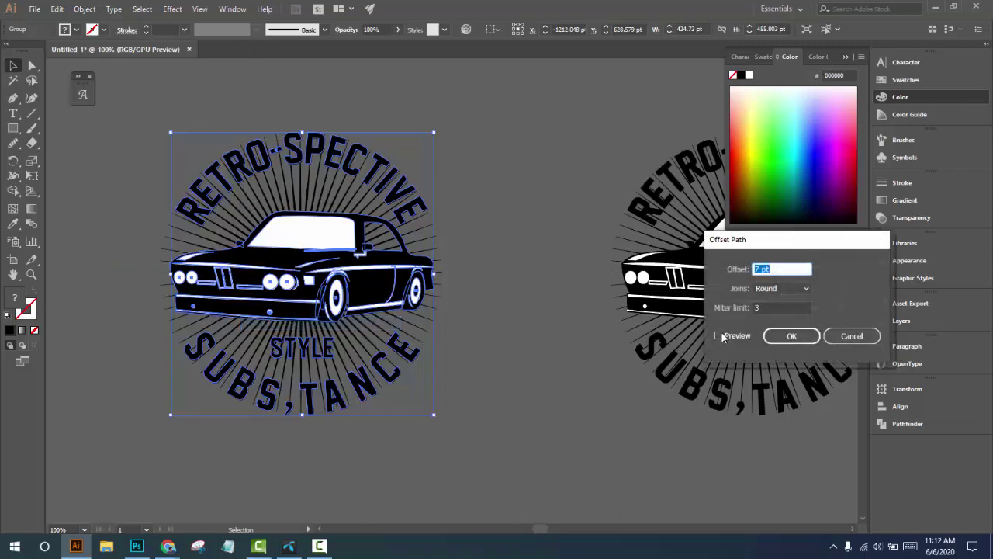
left_click(719, 335)
left_click(792, 342)
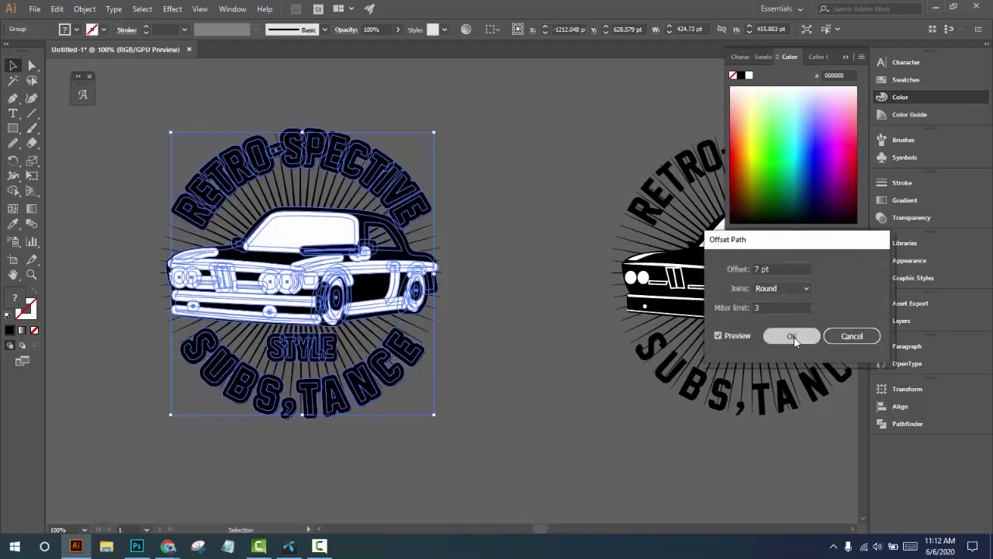
left_click(906, 423)
left_click(736, 415)
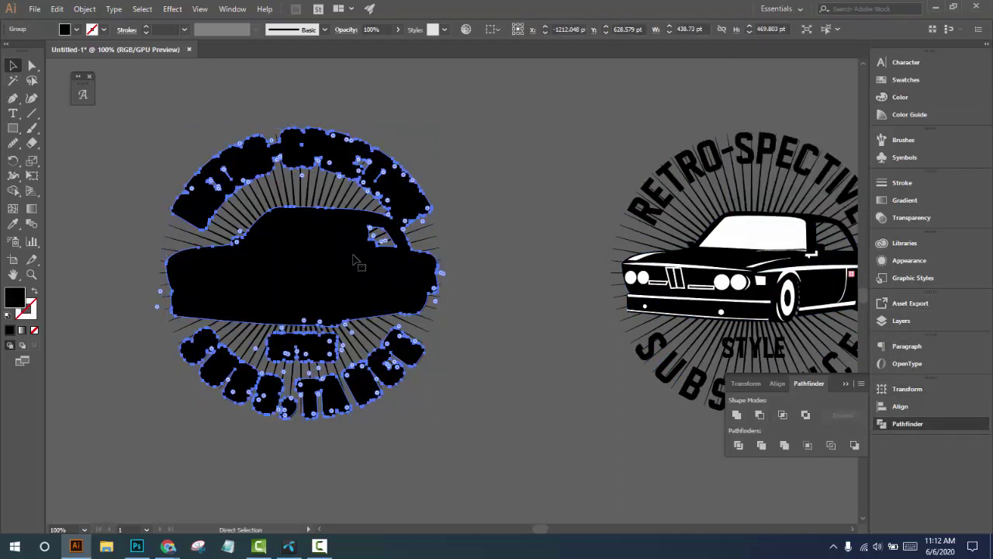
Send the united silhouette behind the car and lettering
key("ctrl+bracketleft")
key("ctrl+bracketleft")
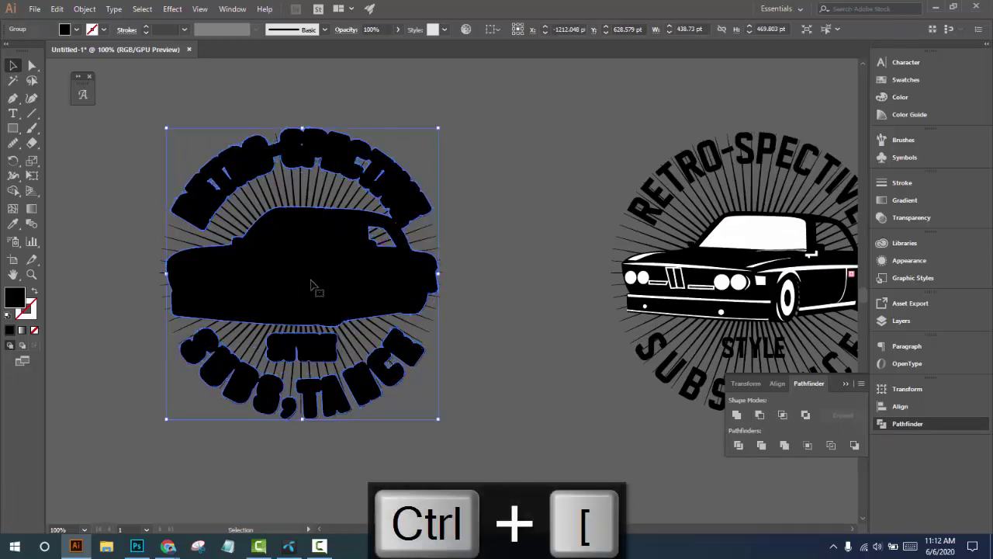
left_click(311, 285)
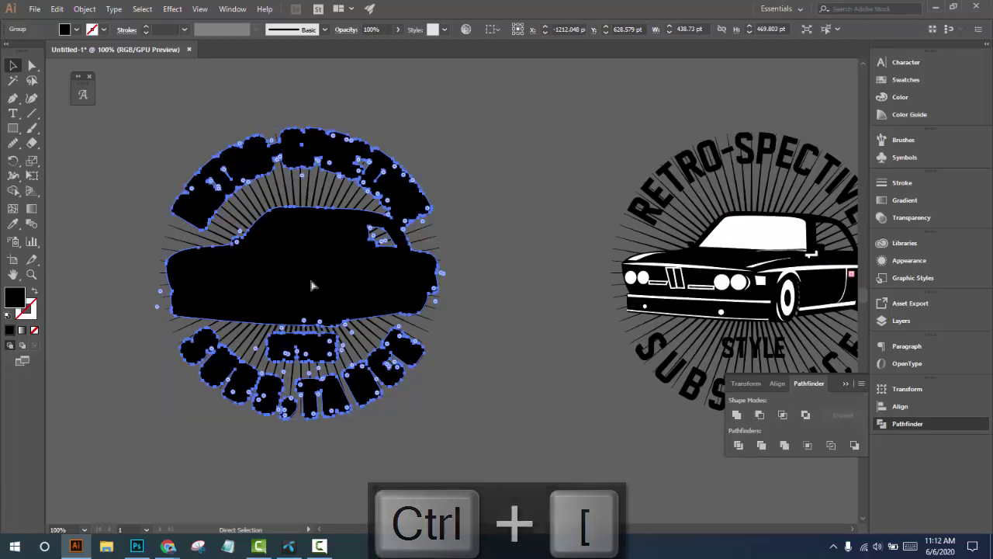
key("ctrl+shift+bracketleft")
key("ctrl+shift+p")
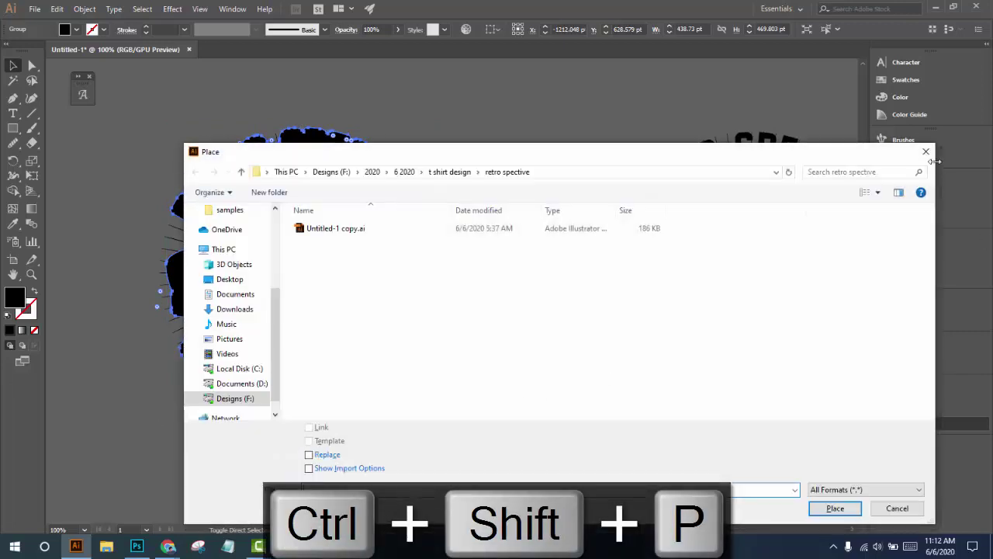
left_click(925, 152)
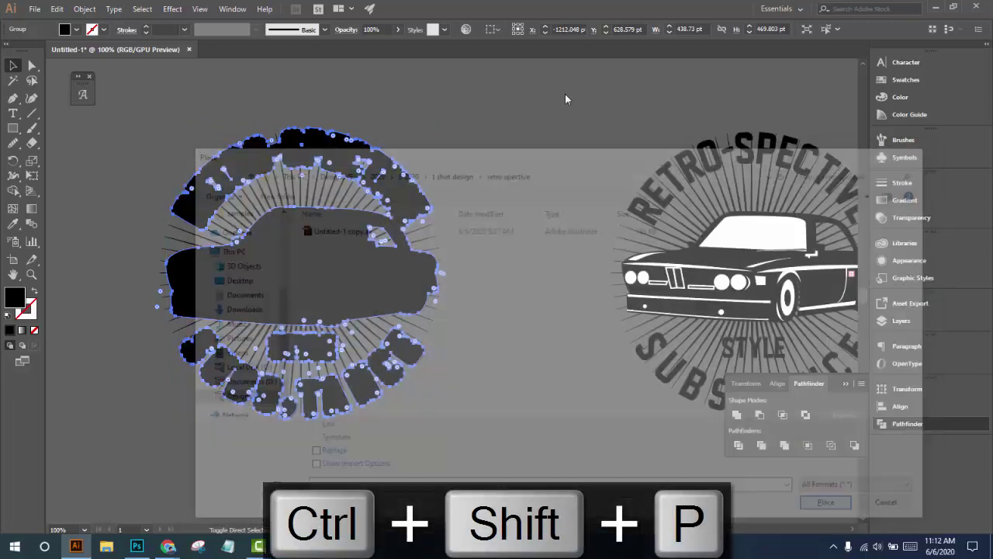
left_click_drag(230, 287, 493, 355)
key("ctrl+z")
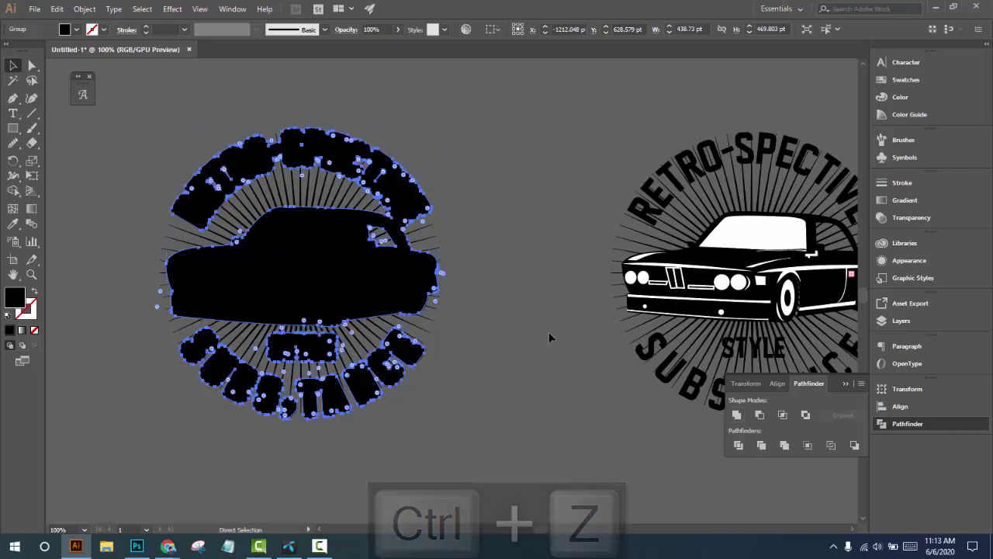
key("ctrl+shift+bracketleft")
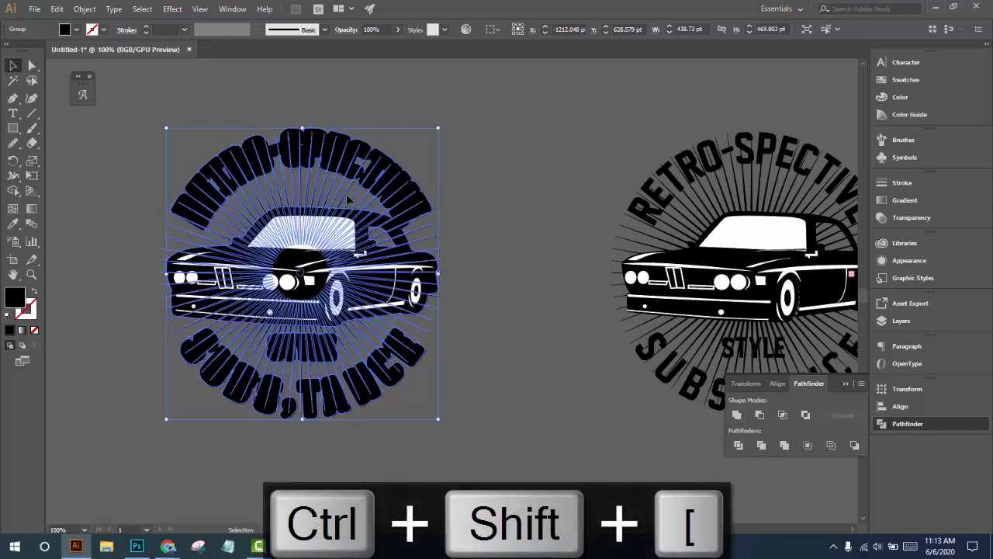
Fill the silhouette with white and send the black sunburst behind it
left_click(900, 96)
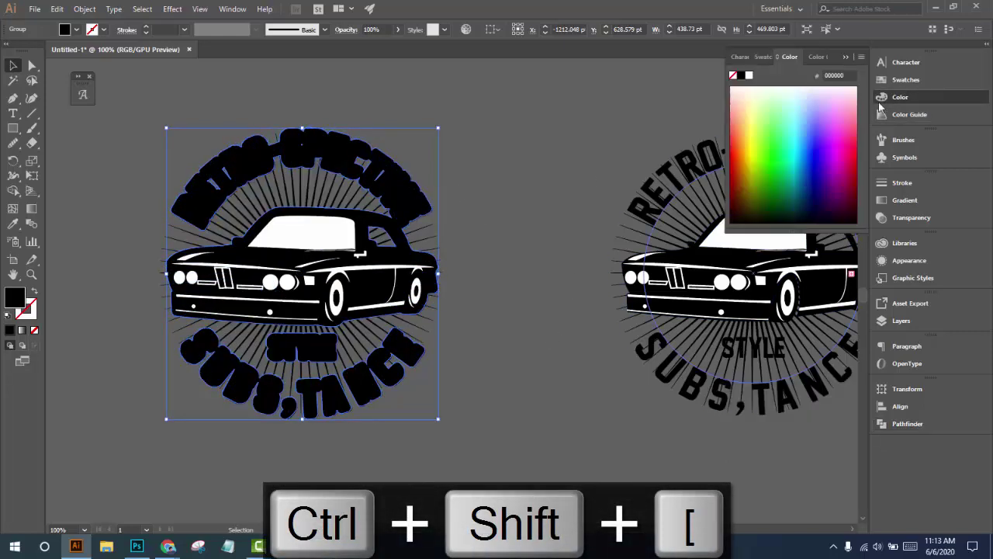
left_click(748, 76)
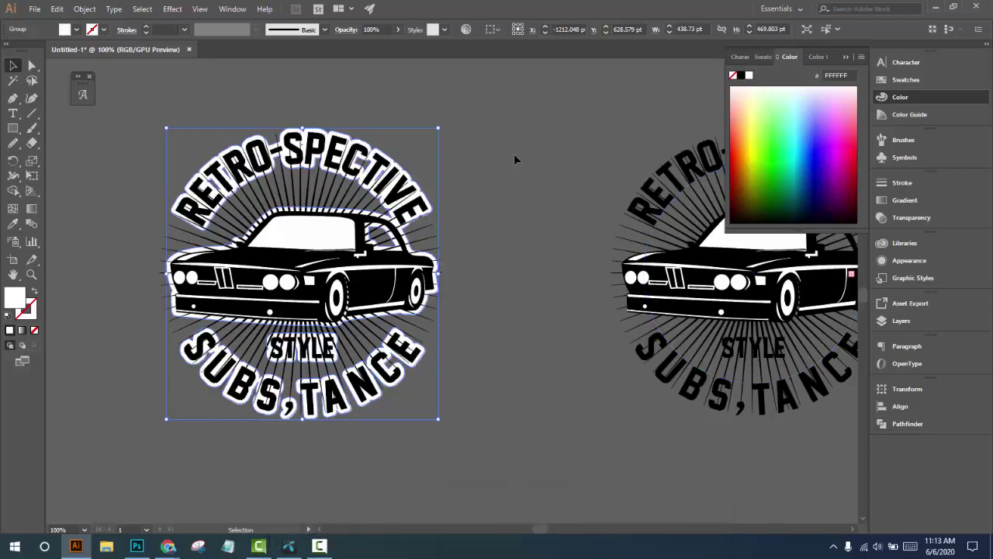
left_click(328, 189)
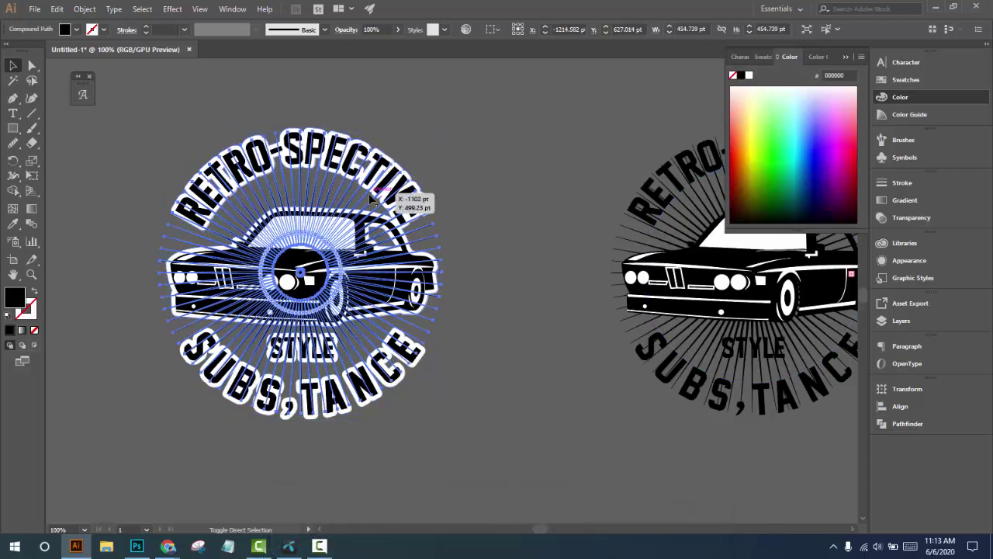
key("ctrl+shift+bracketleft")
left_click(504, 138)
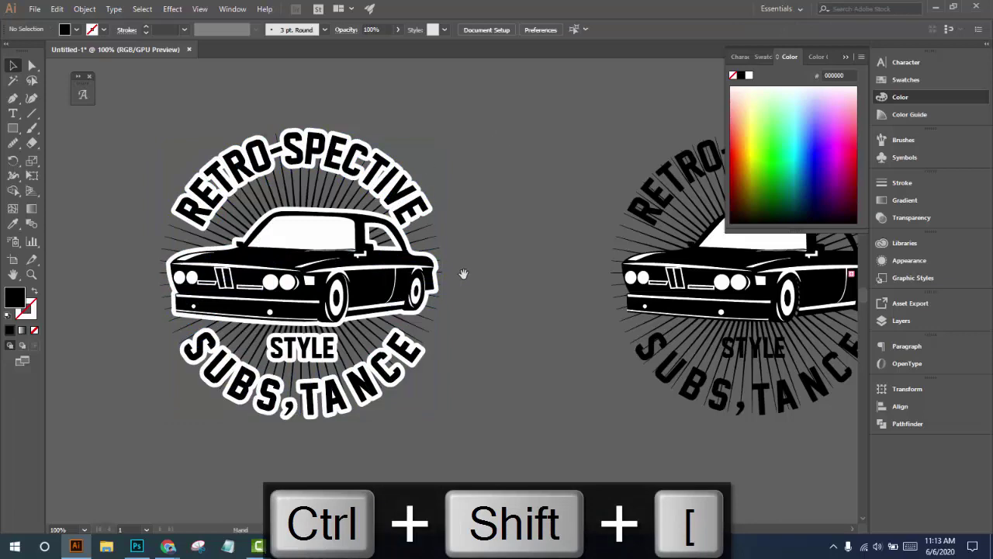
Compare the white-outlined badge with the original version beside it, and select the outlined badge
left_click_drag(463, 274, 497, 209)
scroll(508, 293, "down", 1)
left_click_drag(508, 294, 455, 330)
scroll(463, 440, "up", 1)
scroll(463, 439, "down", 1)
scroll(448, 353, "down", 1)
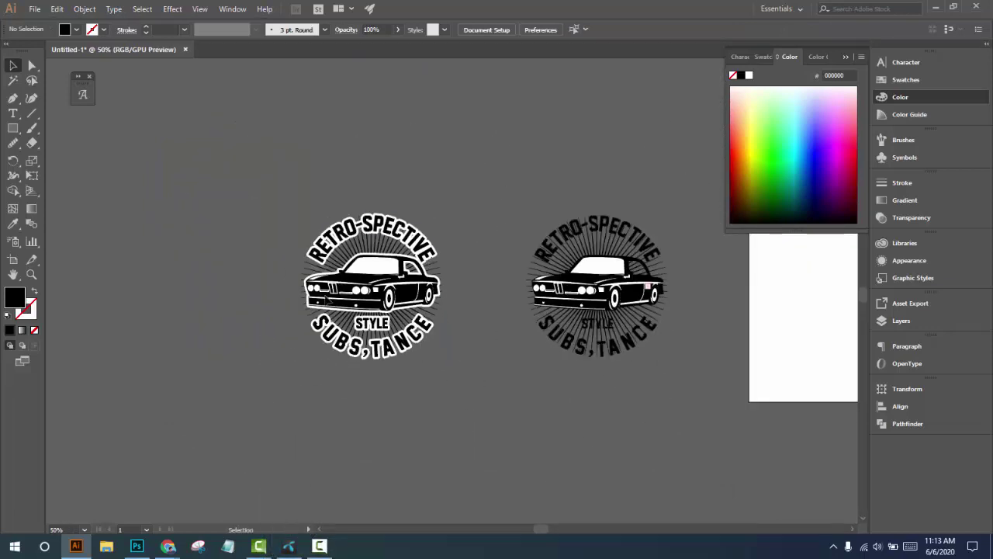
left_click_drag(464, 423, 466, 423)
left_click_drag(543, 410, 410, 381)
scroll(331, 407, "down", 1)
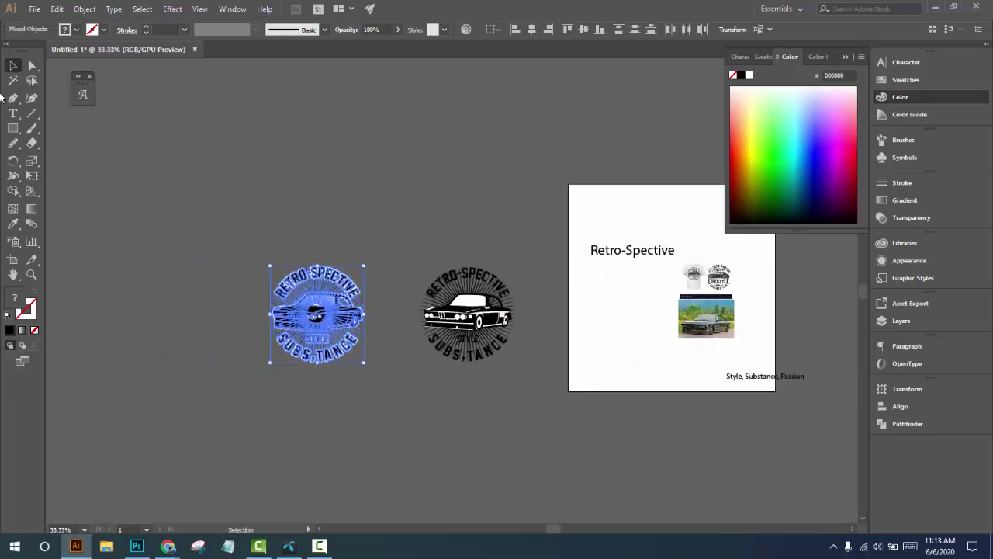
Draw a white rectangle about 834 × 1233 pt over the outlined badge and send it to the back as a background
left_click(14, 132)
mouse_move(214, 179)
left_mouse_down()
mouse_move(388, 417)
mouse_move(387, 433)
left_mouse_up()
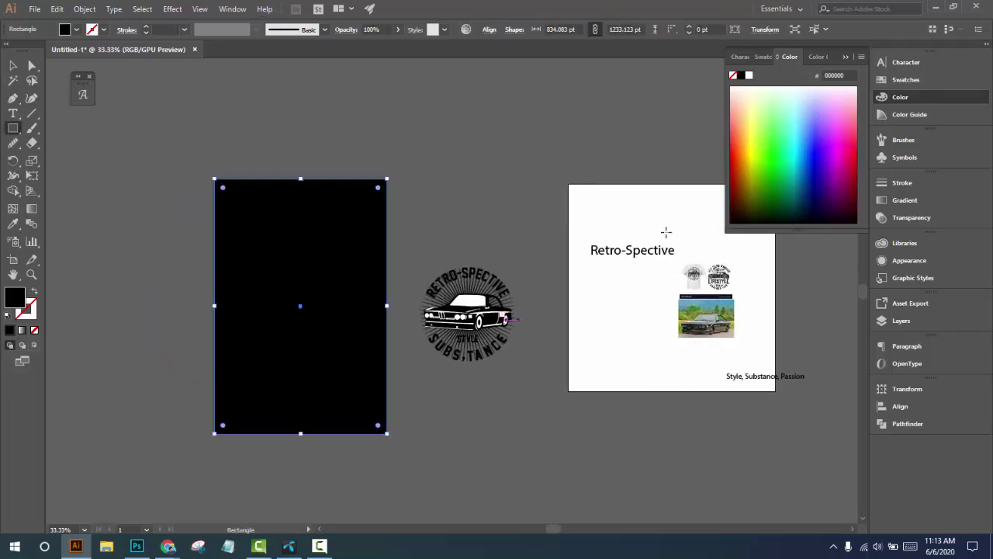
left_click(749, 76)
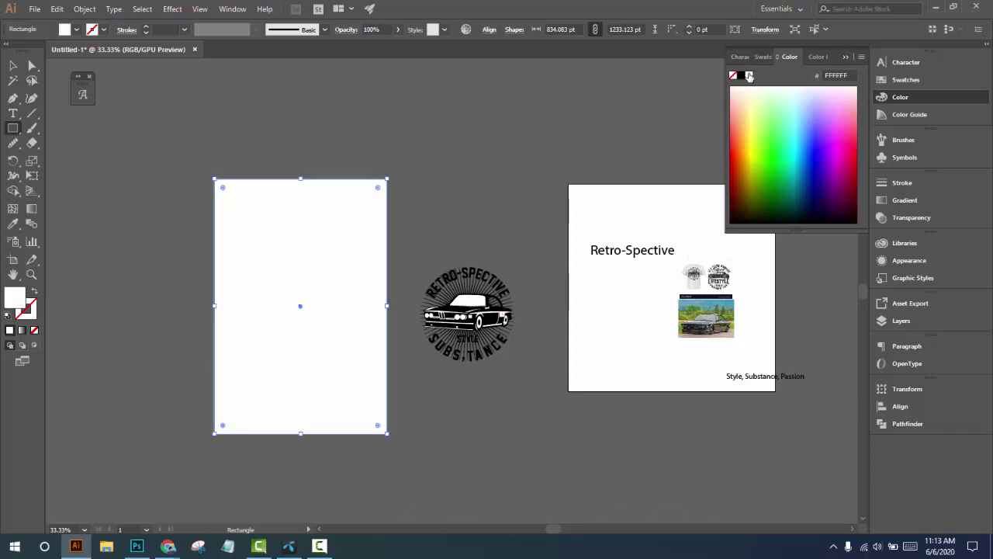
key("ctrl+shift+bracketleft")
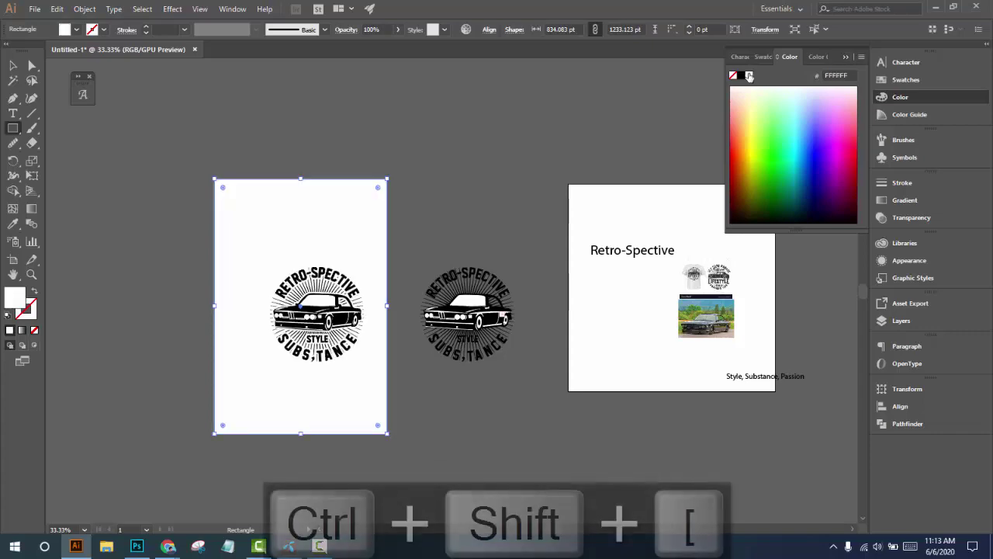
left_click(15, 73)
left_click(409, 330)
scroll(409, 330, "up", 2)
left_click_drag(408, 351, 522, 343)
left_click_drag(448, 405, 481, 407)
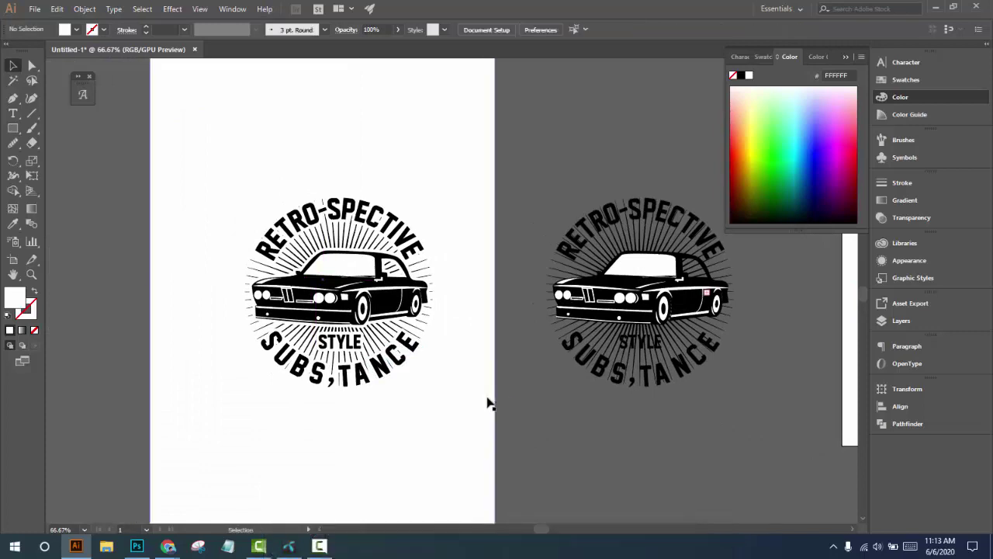
Undo the stray last changes, leaving the whole outlined badge selected on its white background
key("ctrl+z")
key("ctrl+z")
key("ctrl+z")
key("ctrl+z")
key("ctrl+z")
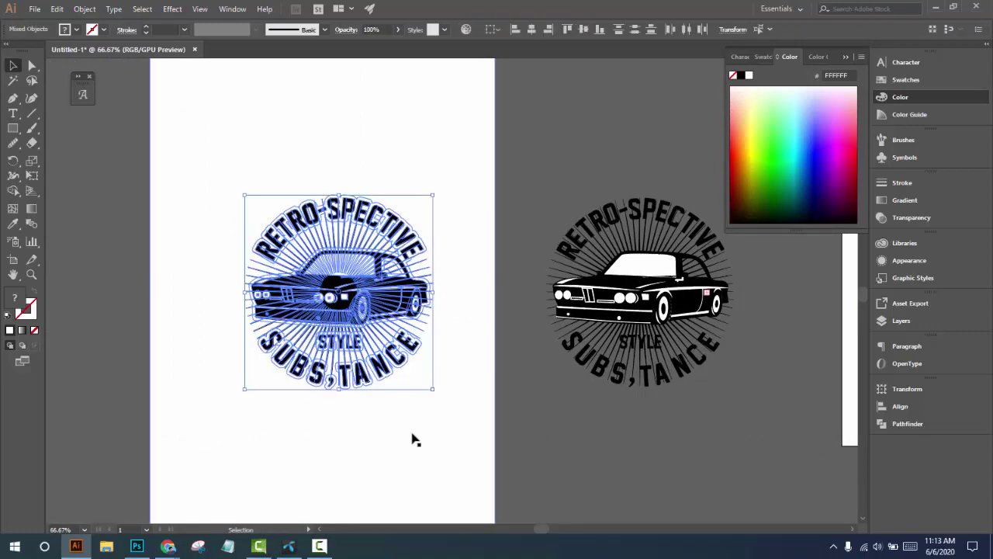
key("ctrl+z")
Switch to Photoshop and try to open mockup.psd from the recent files, then return to Illustrator
left_click(136, 546)
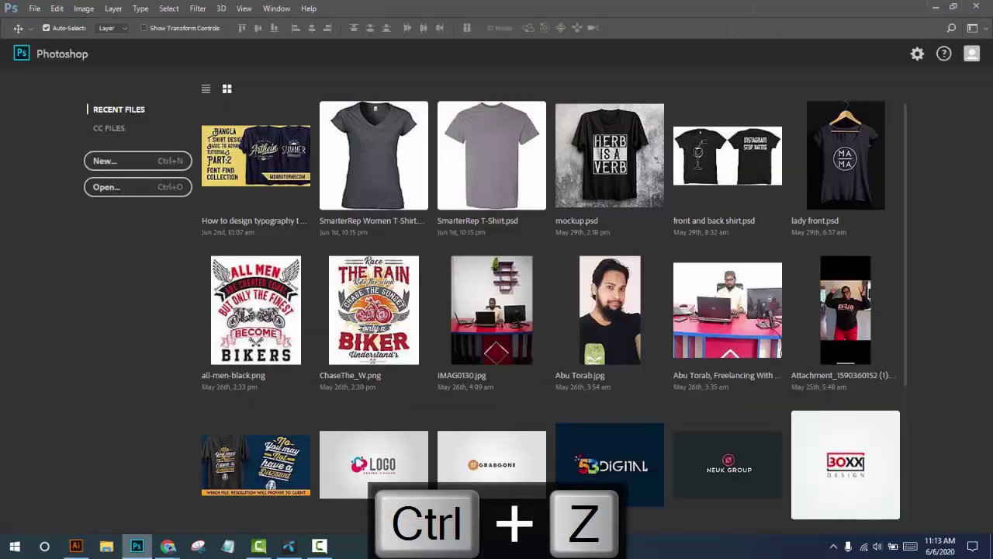
left_click(630, 146)
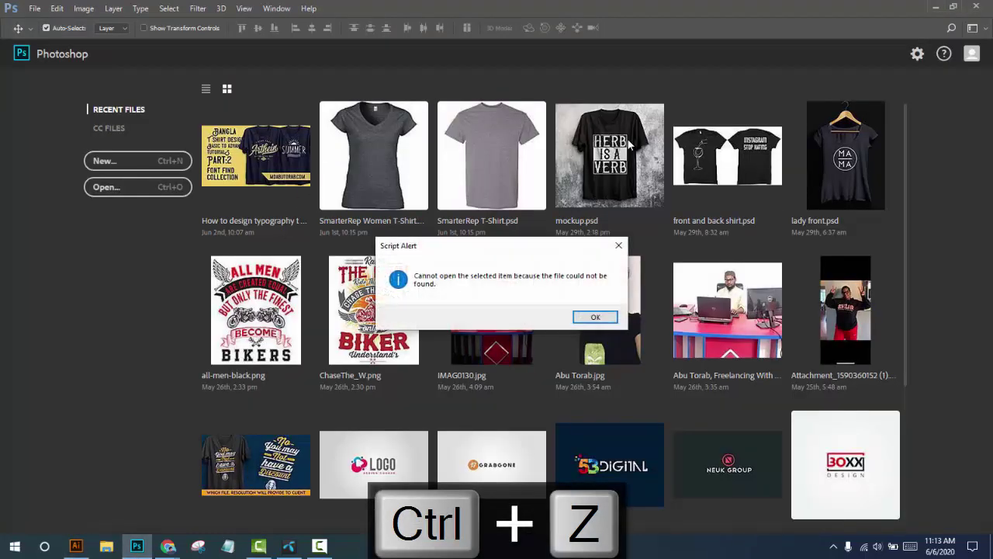
left_click(618, 247)
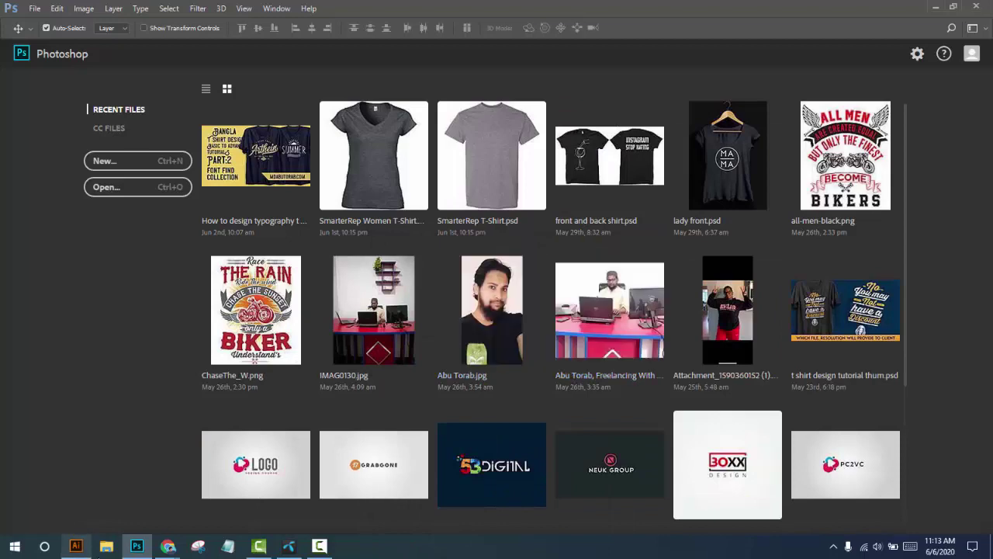
left_click(75, 547)
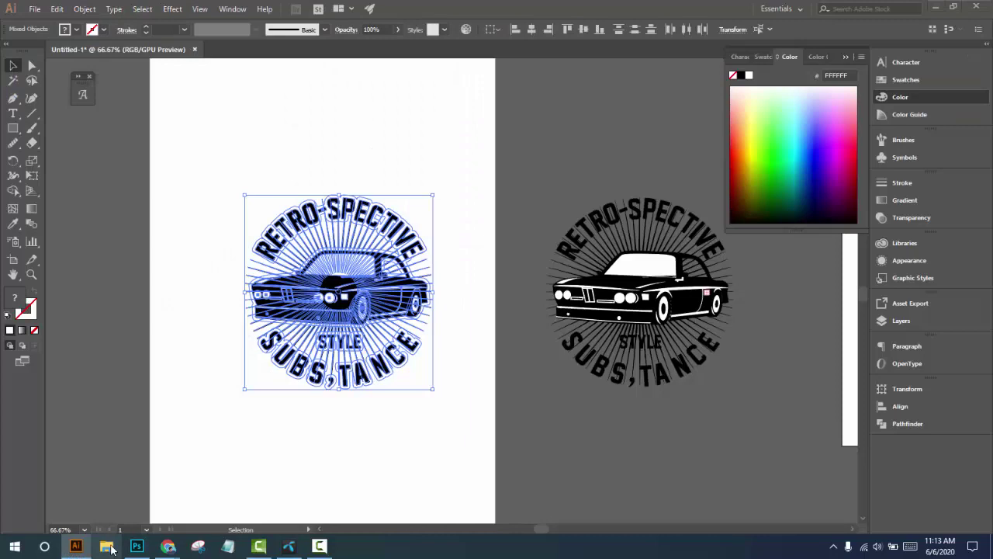
Switch to File Explorer and open mockup.psd from the "t shirt design" folder under 2020 > 6 2020 on drive F:, declining the new library
left_click(109, 546)
left_click(59, 453)
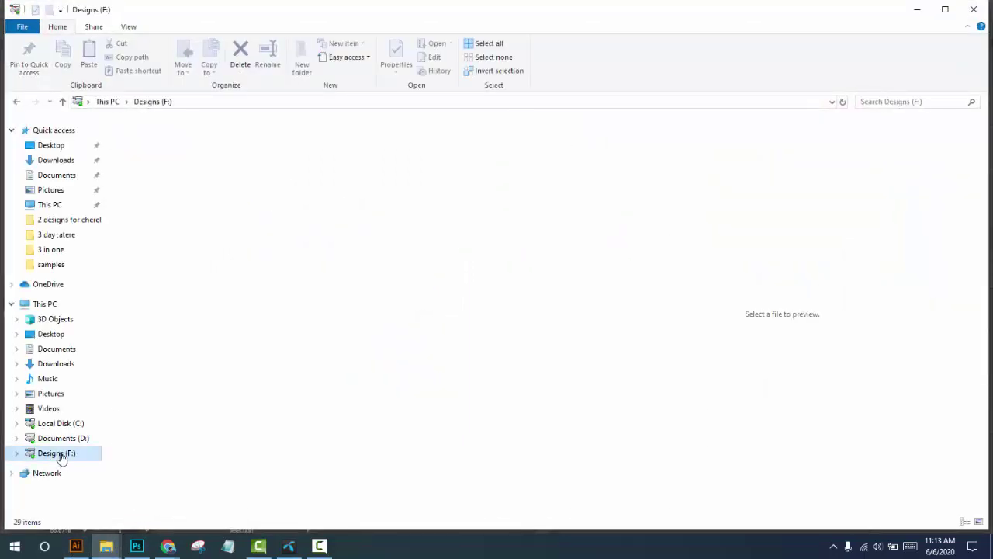
double_click(135, 153)
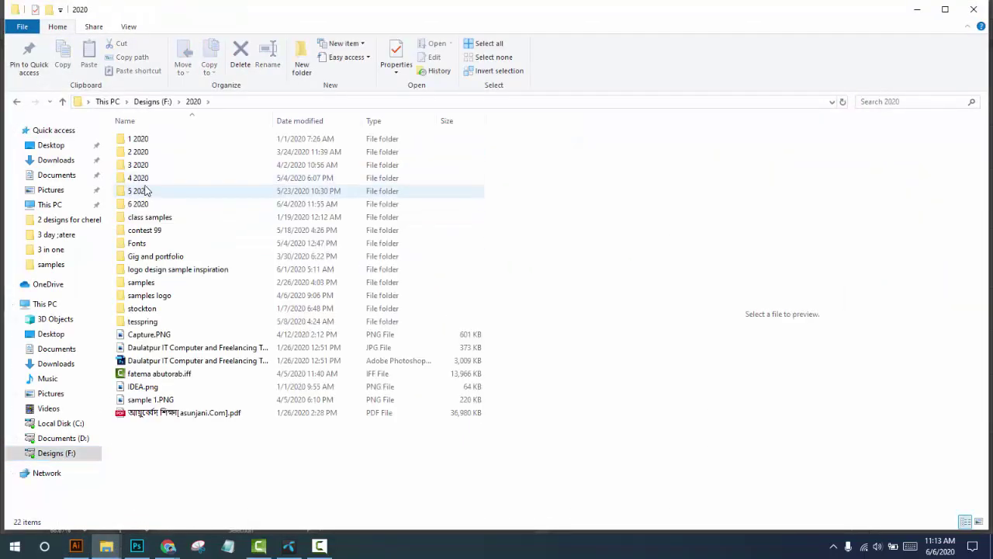
double_click(143, 204)
double_click(145, 165)
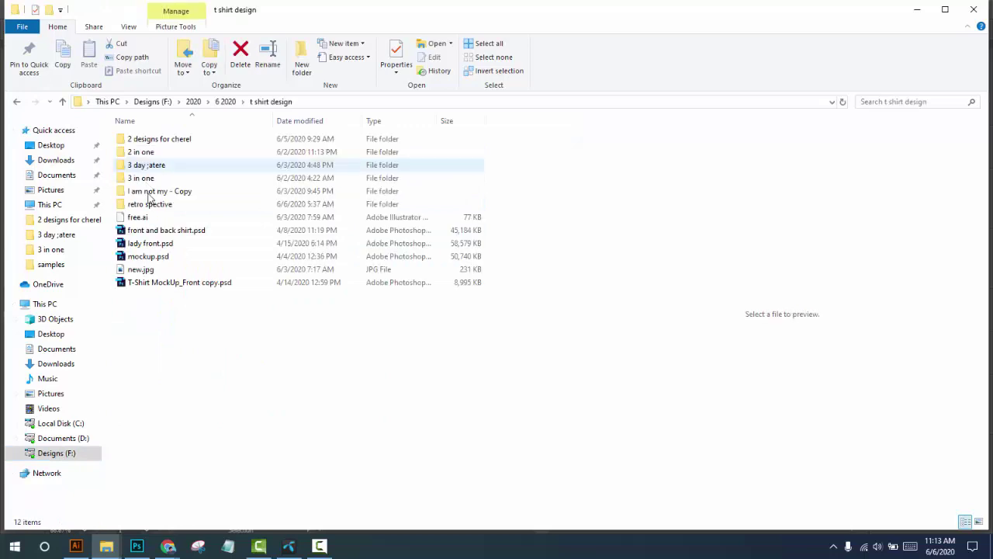
double_click(148, 257)
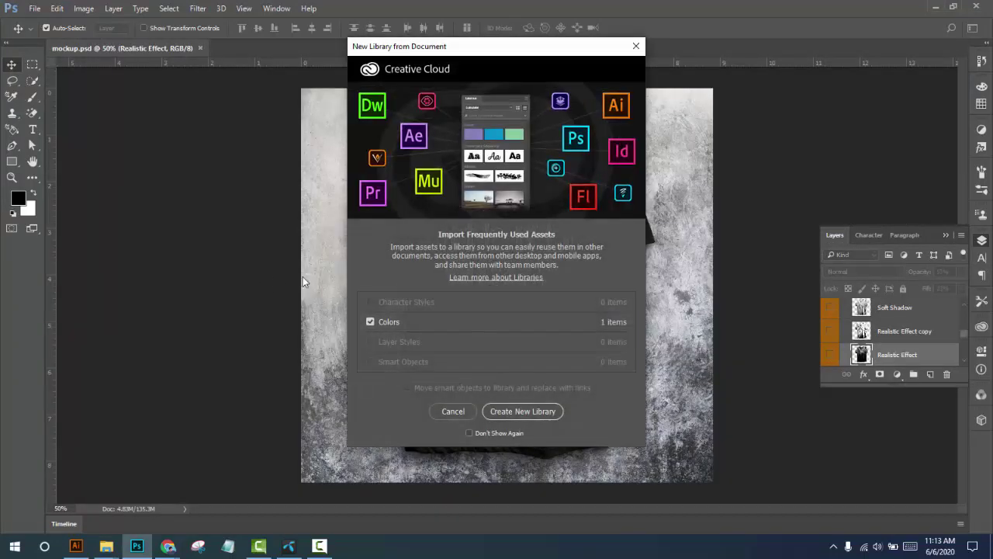
left_click(453, 411)
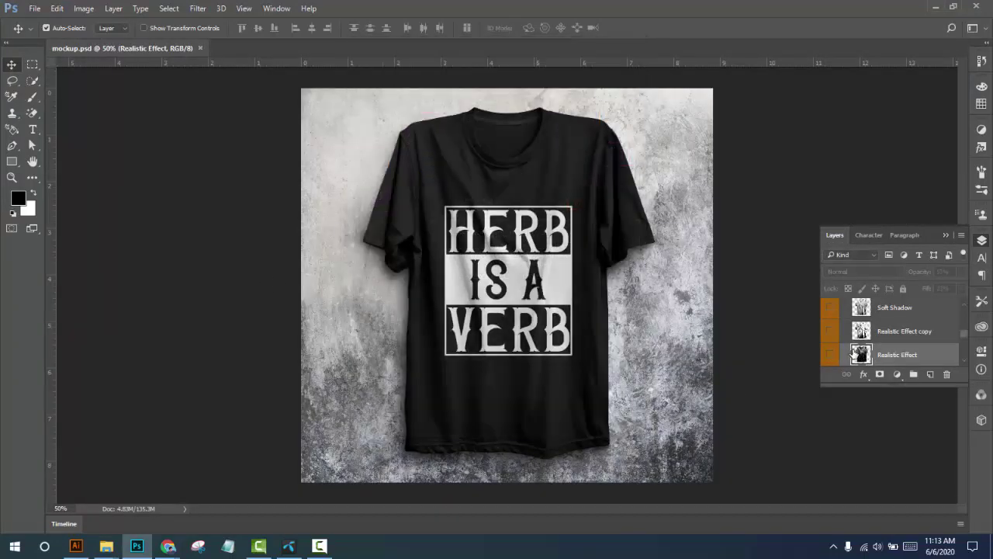
Hide Layer 17 with the old print on the T-shirt mockup, and try to paste the copied badge
scroll(856, 353, "down", 3)
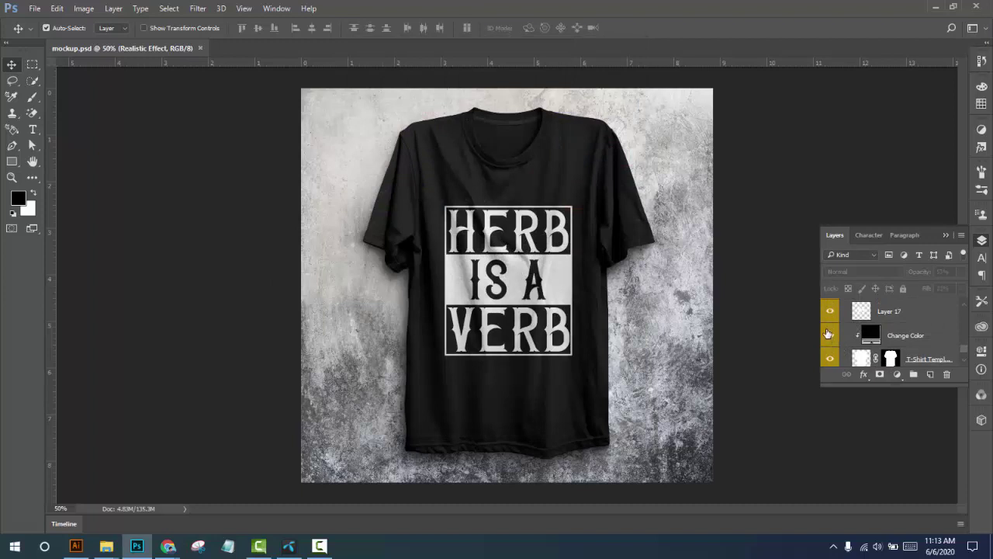
left_click(830, 313)
key("ctrl+v")
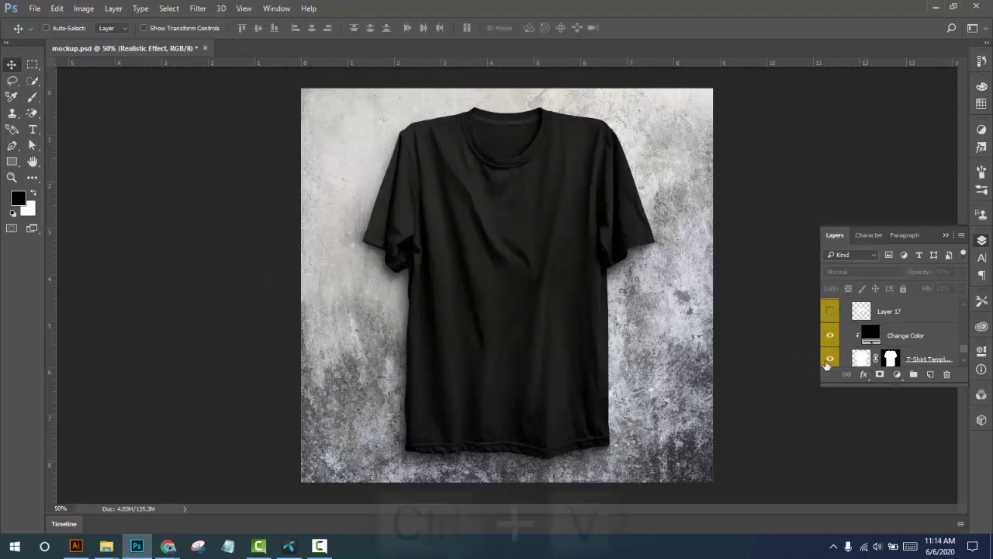
key("Escape")
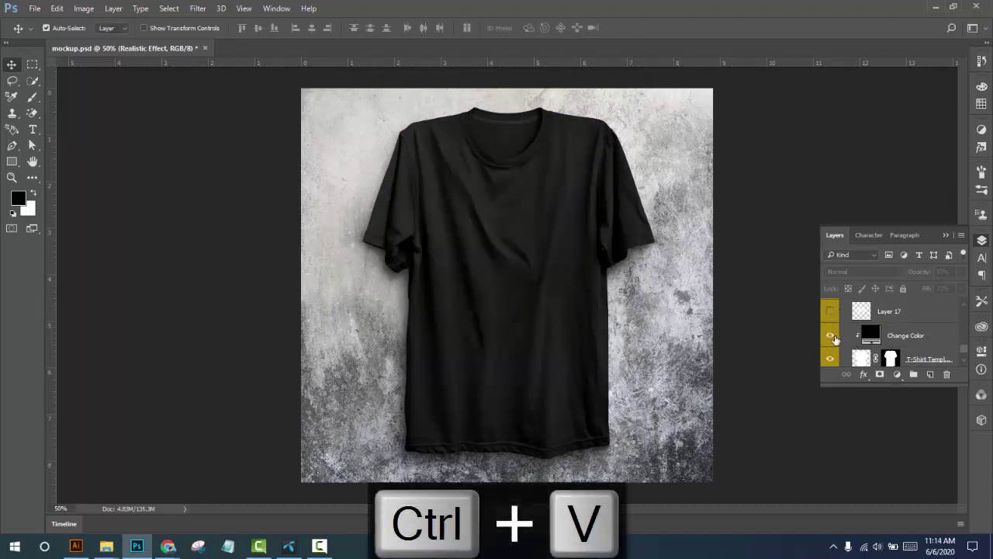
Hide the Change Color layer so the T-shirt is white, and paste the copied badge as pixels
left_click(829, 336)
key("ctrl+v")
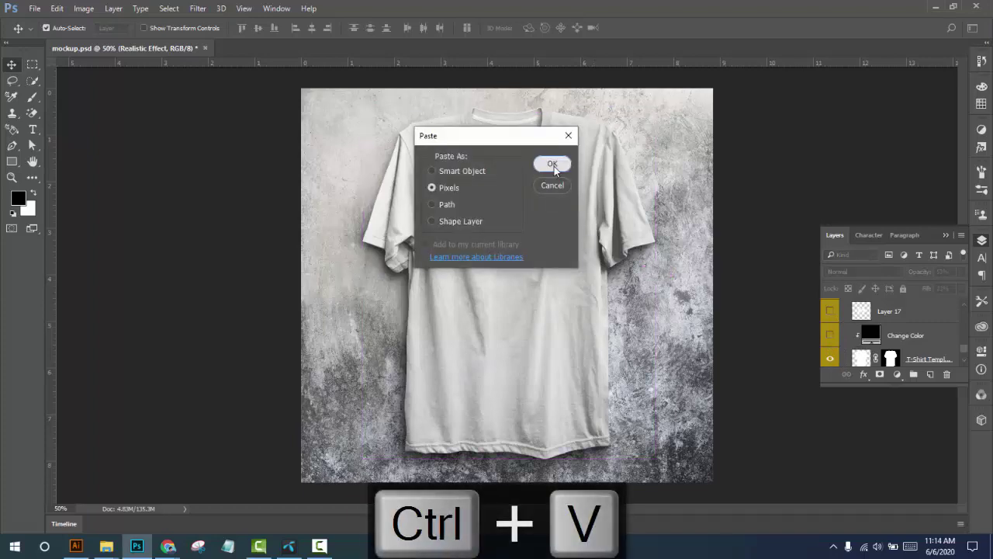
left_click(551, 164)
Scale the pasted badge to about 47% and move it up onto the T-shirt's chest
key("ctrl+t")
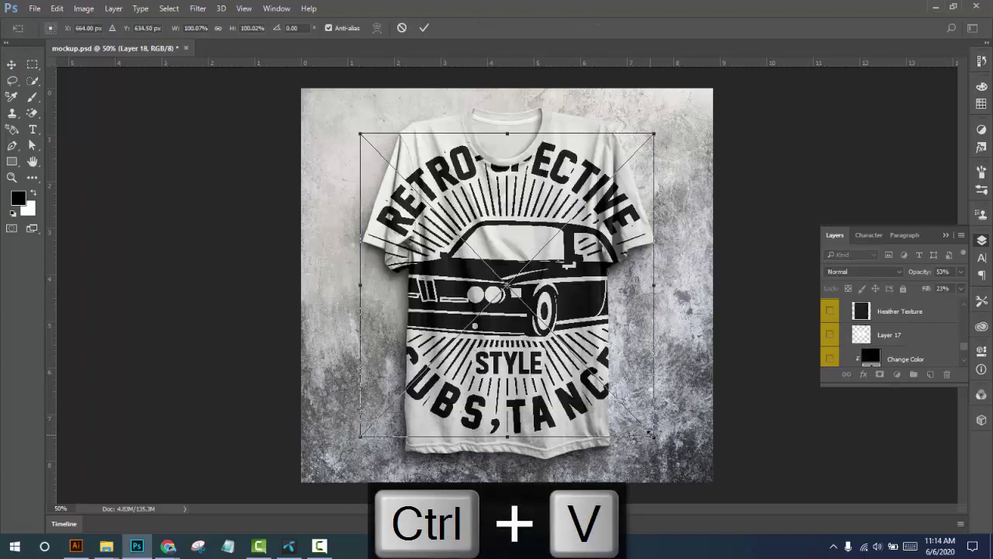
left_click_drag(650, 432, 578, 353)
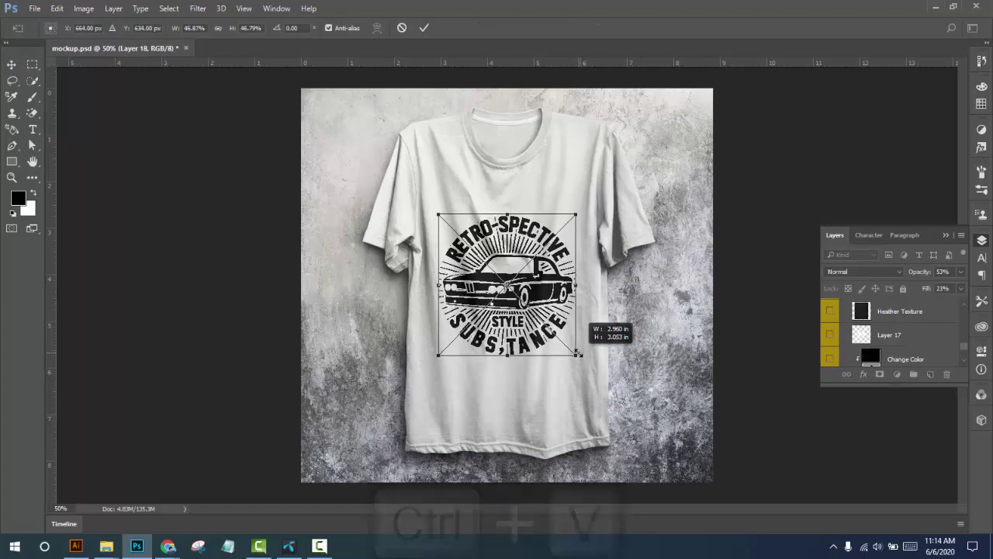
left_click_drag(556, 291, 556, 270)
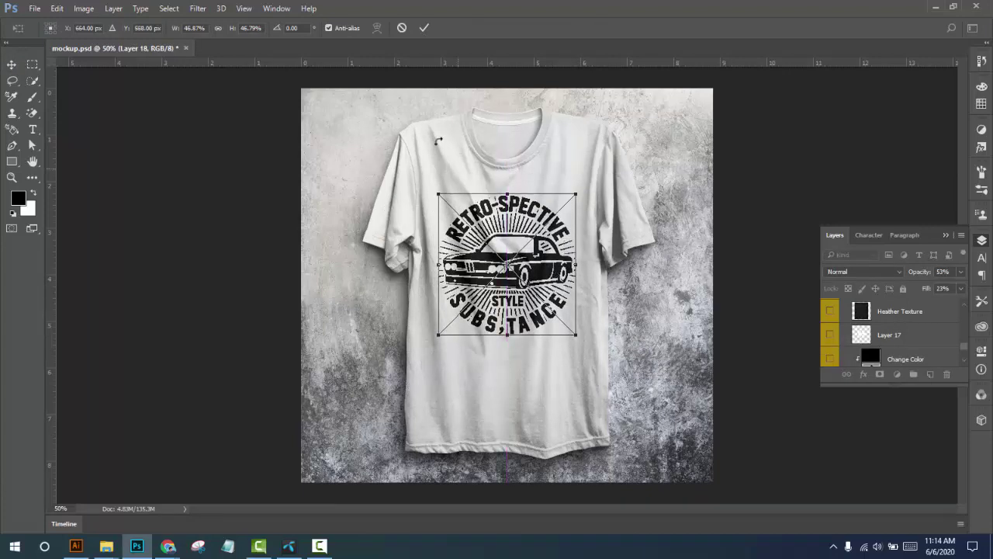
left_click(423, 28)
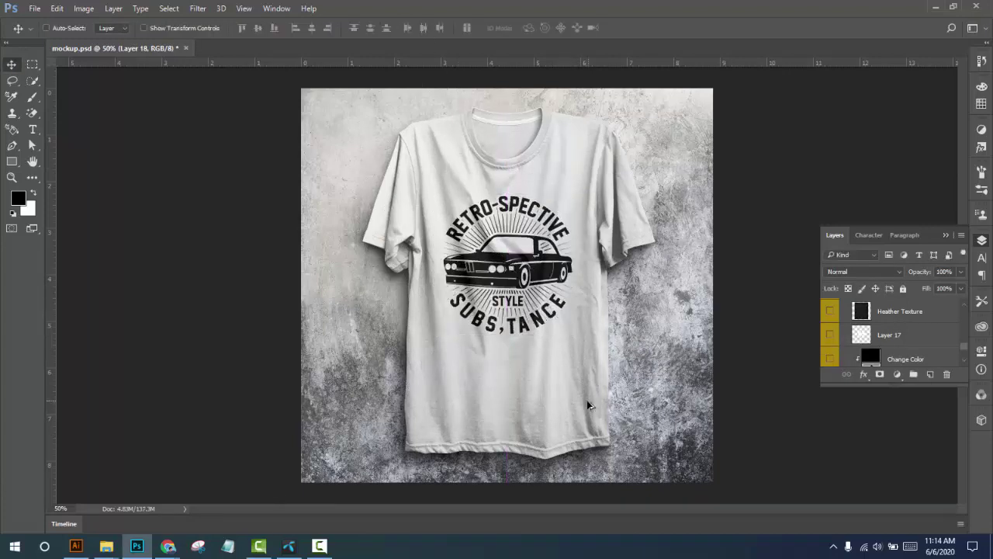
Save a JPEG copy of the mockup as "sample don" in the "retro spective" folder at quality 12 (Maximum), Baseline Standard
key("ctrl+alt+s")
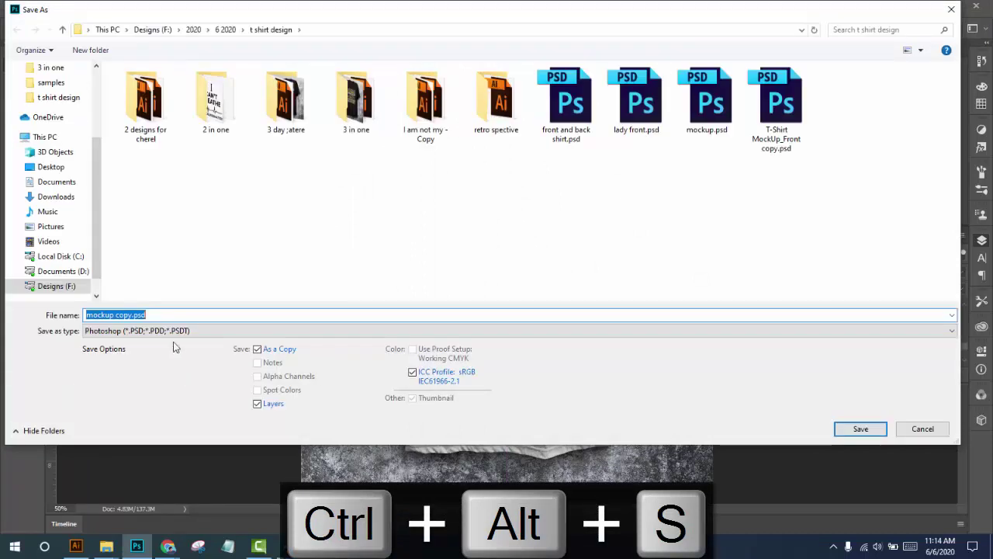
left_click(174, 331)
left_click(133, 427)
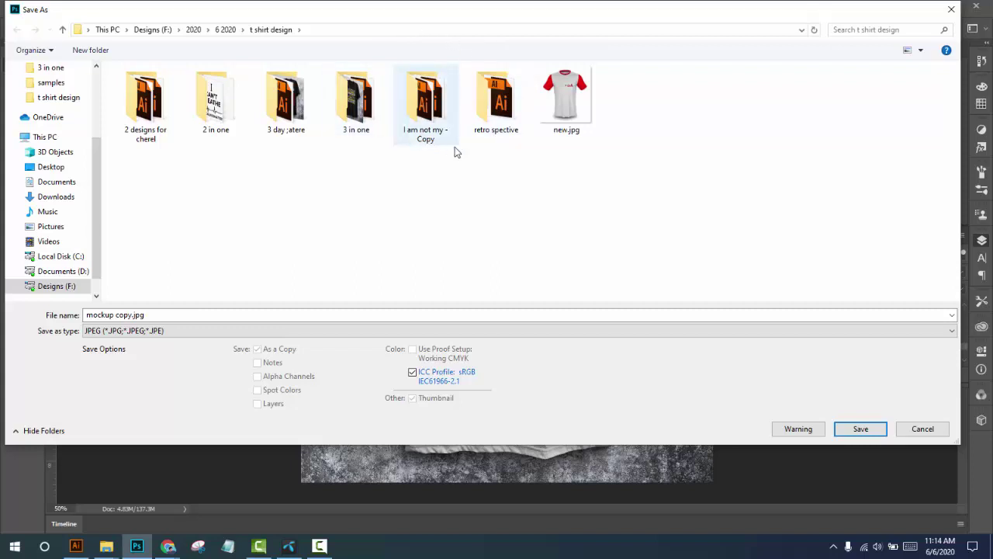
double_click(495, 108)
left_click(228, 318)
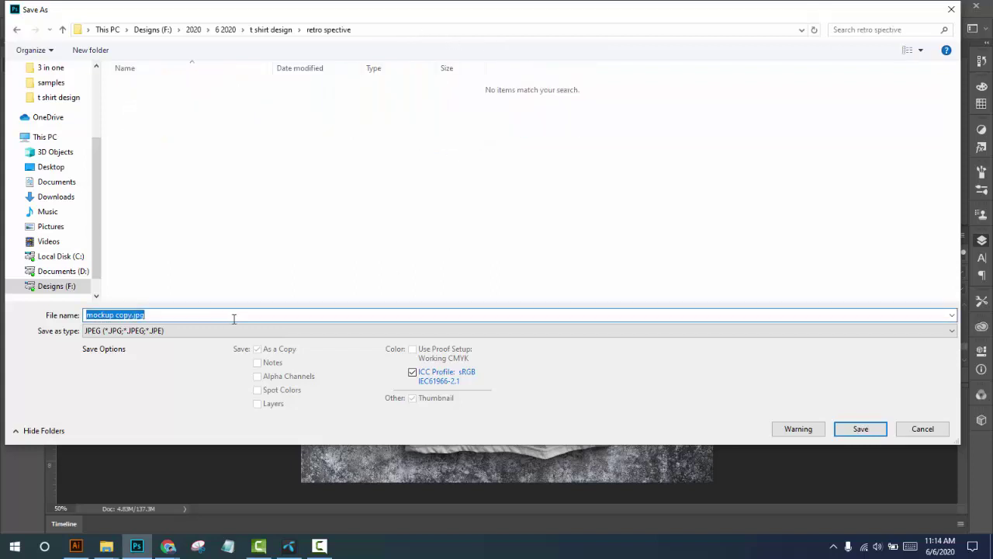
type("samp")
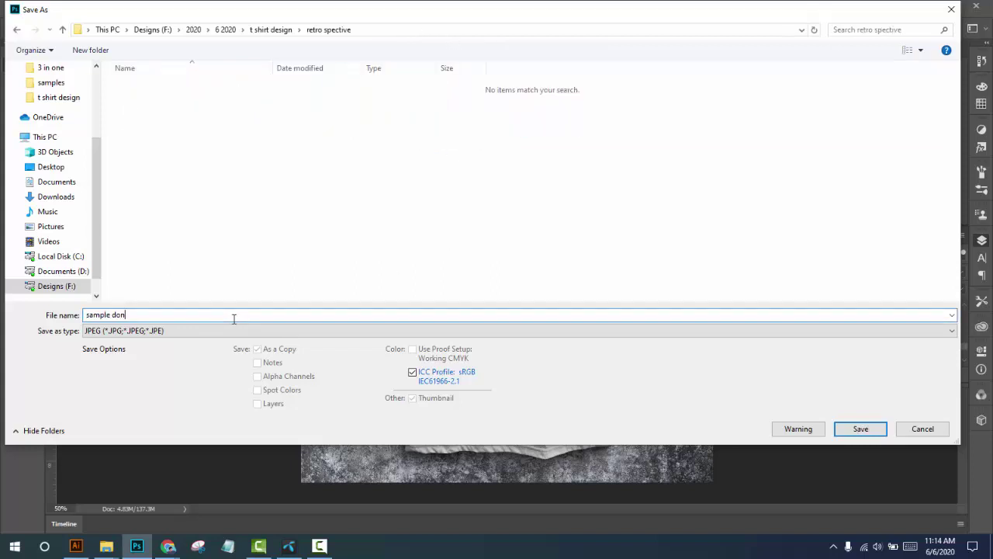
type("le don")
key("Return")
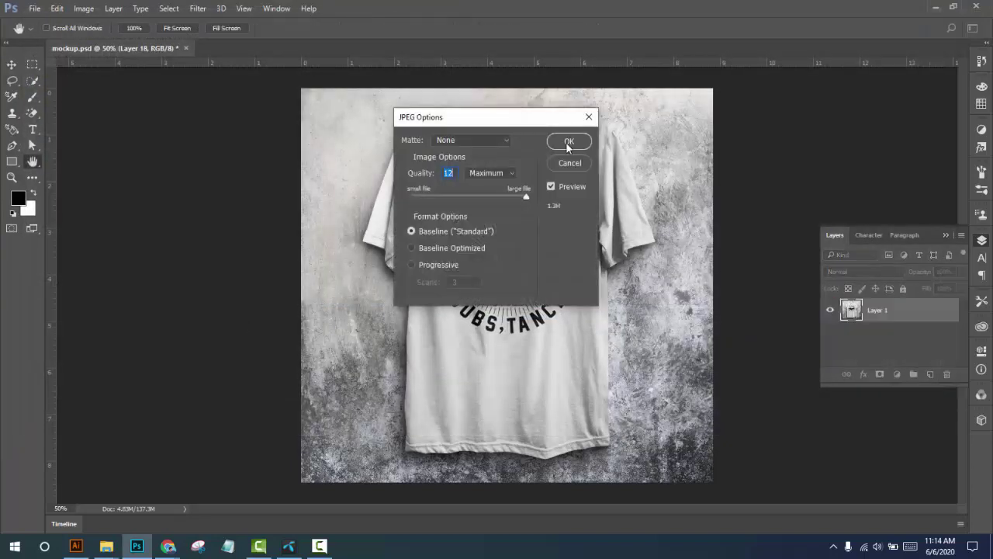
left_click(567, 142)
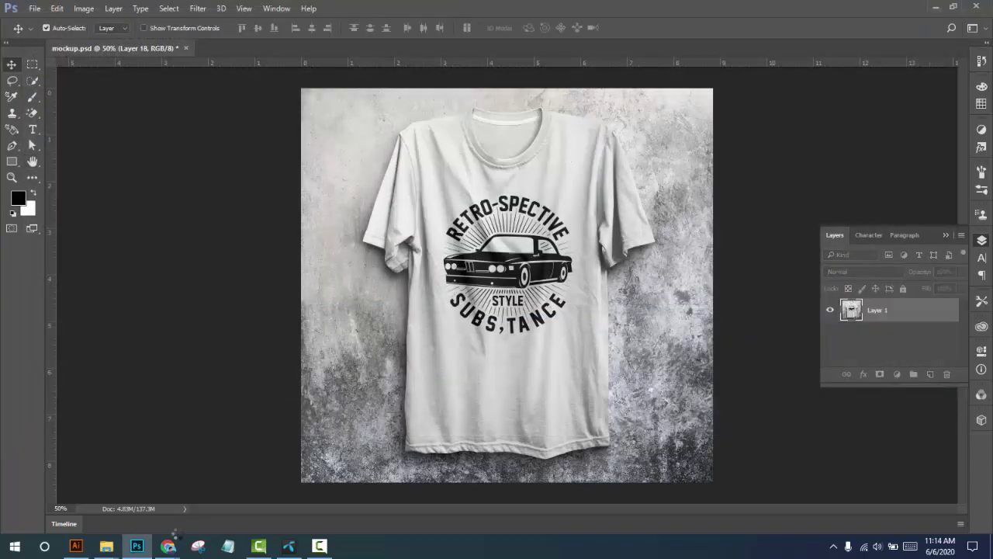
Switch to the Fiverr order page in Chrome, and start the order's delivery with a work file upload
mouse_move(168, 545)
left_click(121, 496)
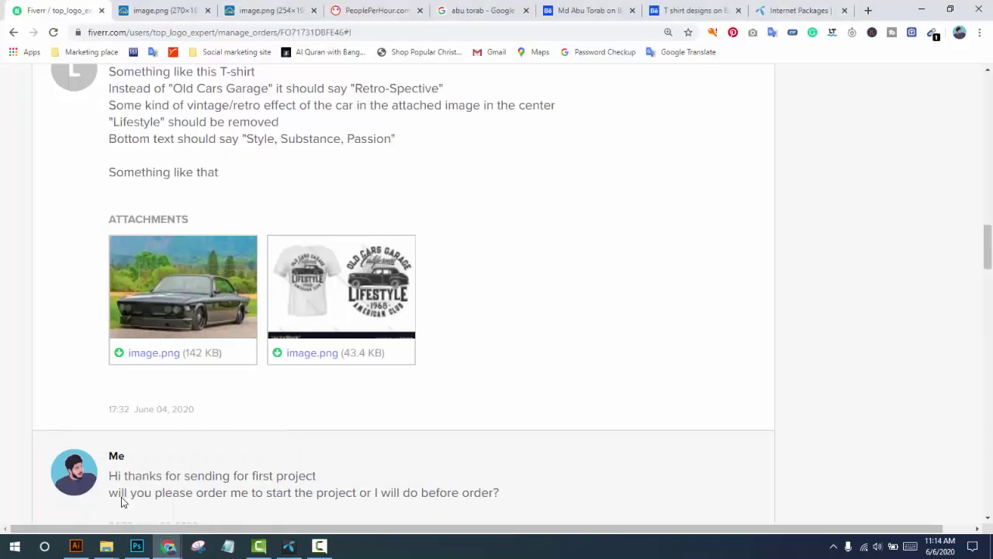
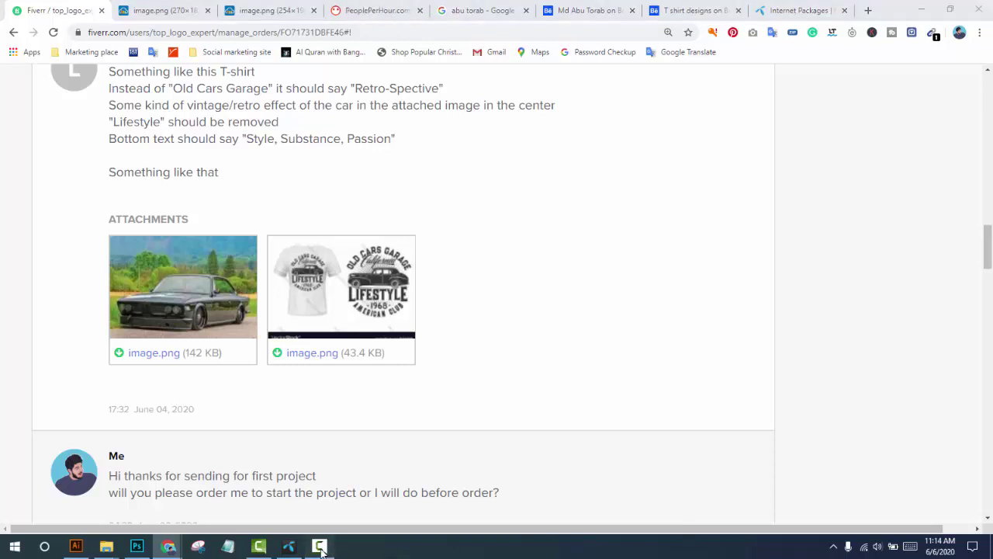
scroll(935, 502, "down", 10)
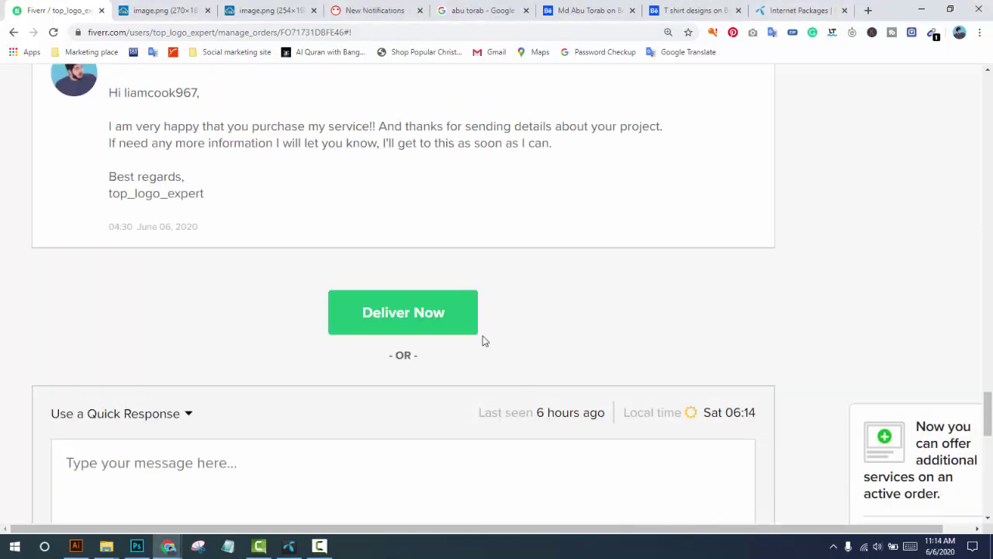
left_click(411, 319)
left_click(314, 163)
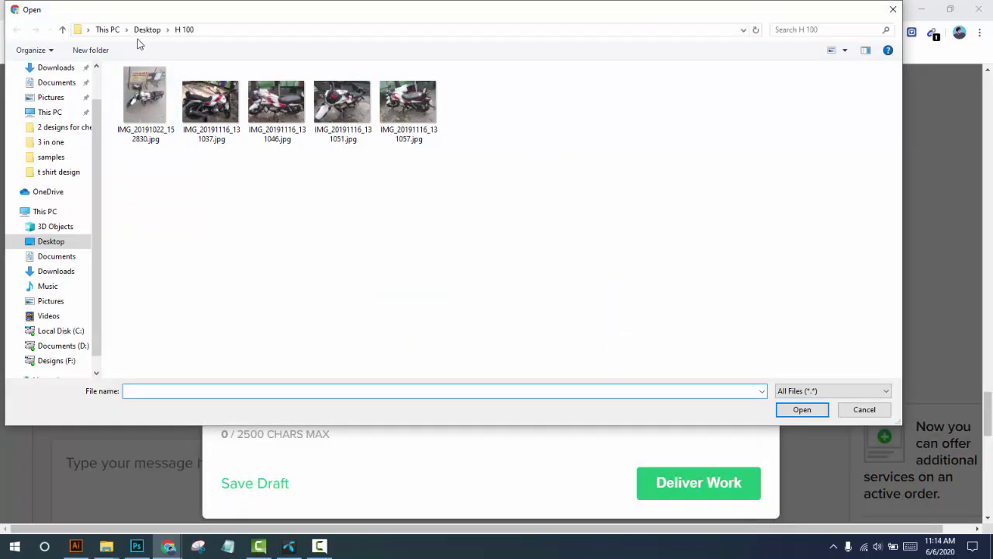
Upload the sample JPEG from the folder 2020 > 6 2020 > t shirt design > retro spective on drive F: as the completed work
left_click(109, 31)
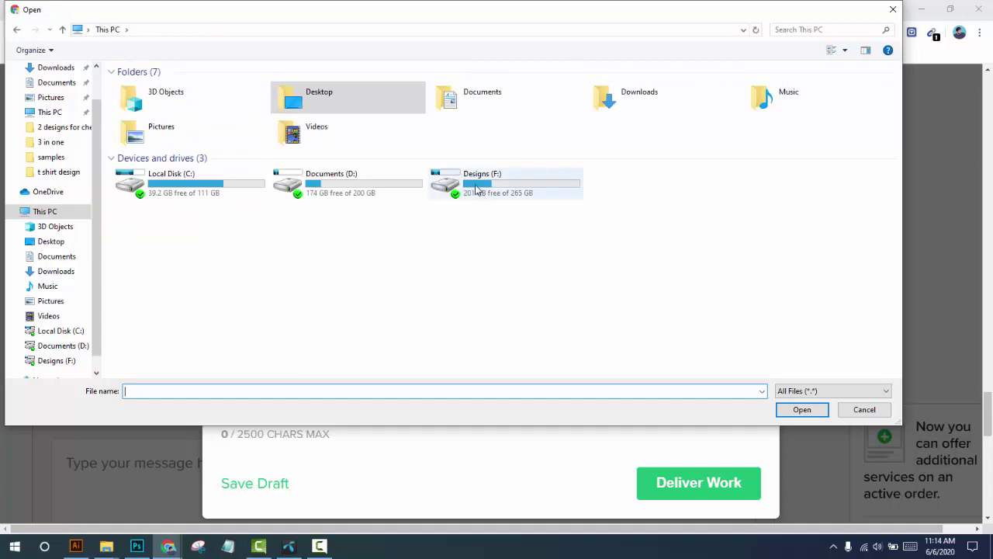
left_click(478, 185)
double_click(484, 183)
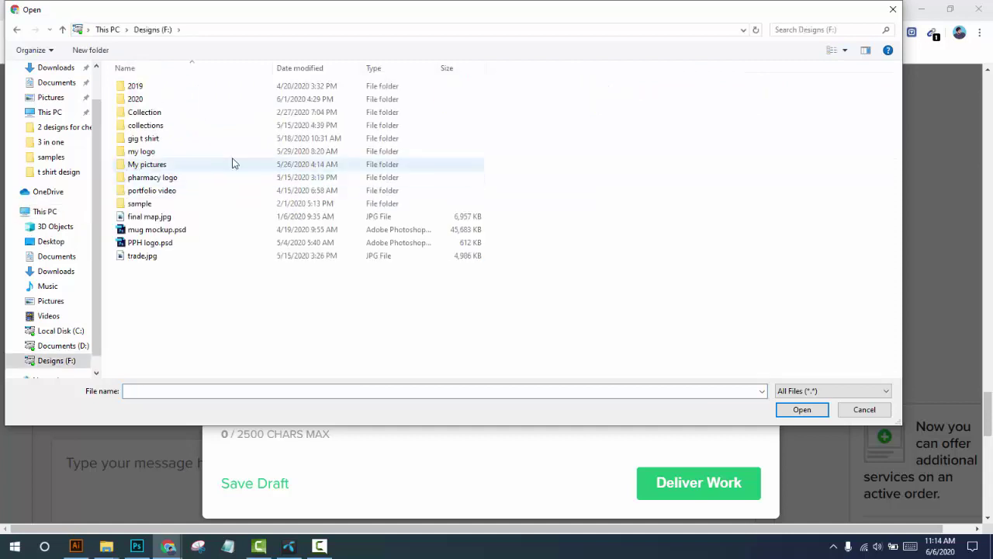
double_click(140, 98)
double_click(140, 151)
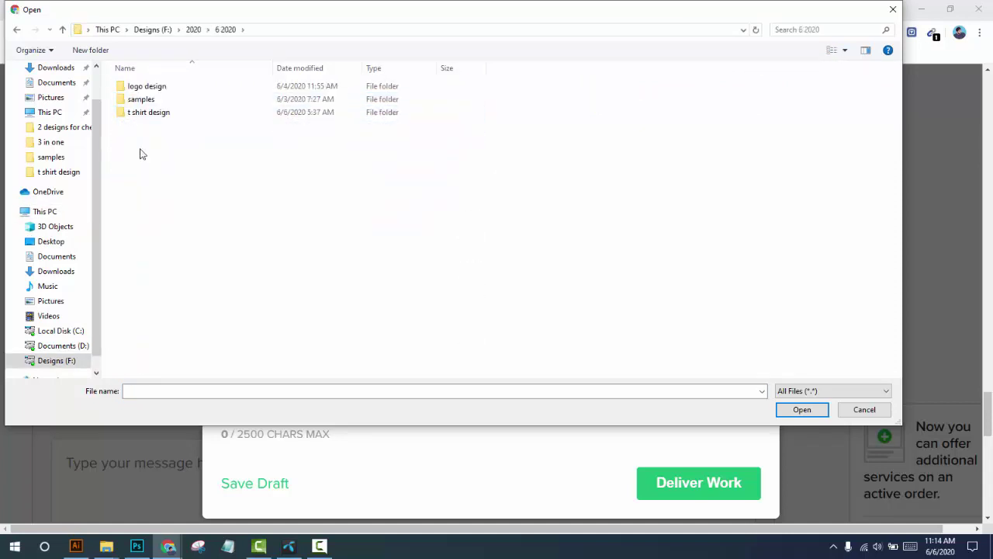
double_click(148, 113)
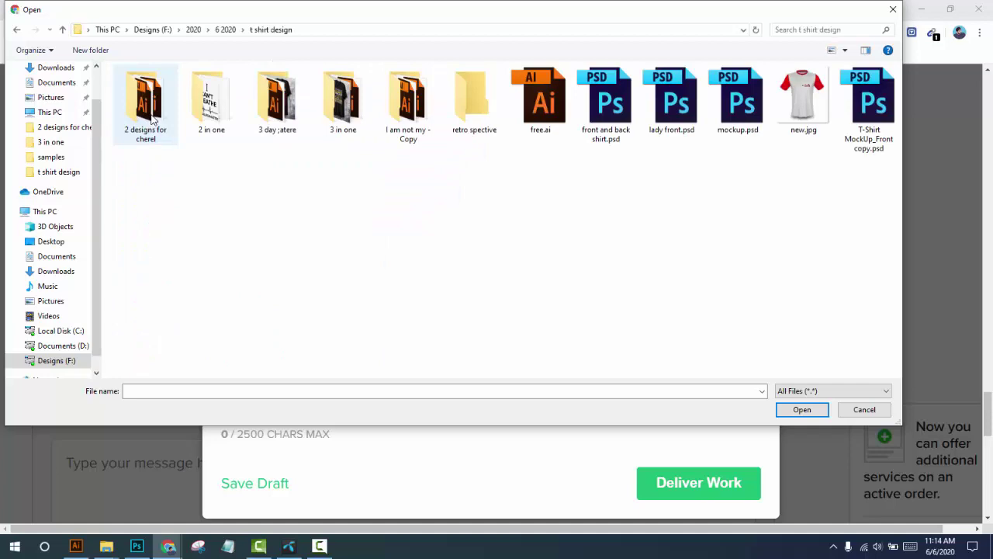
double_click(474, 97)
double_click(148, 97)
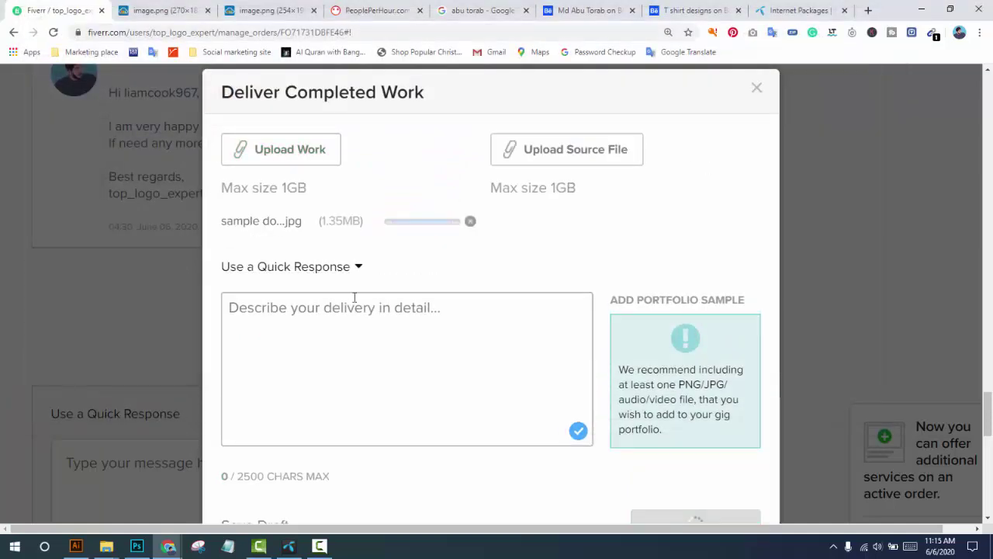
Expand the quick responses and start the delivery description with "Hi" and, on a new line, "Please check the design I did as you requested."
left_click(300, 267)
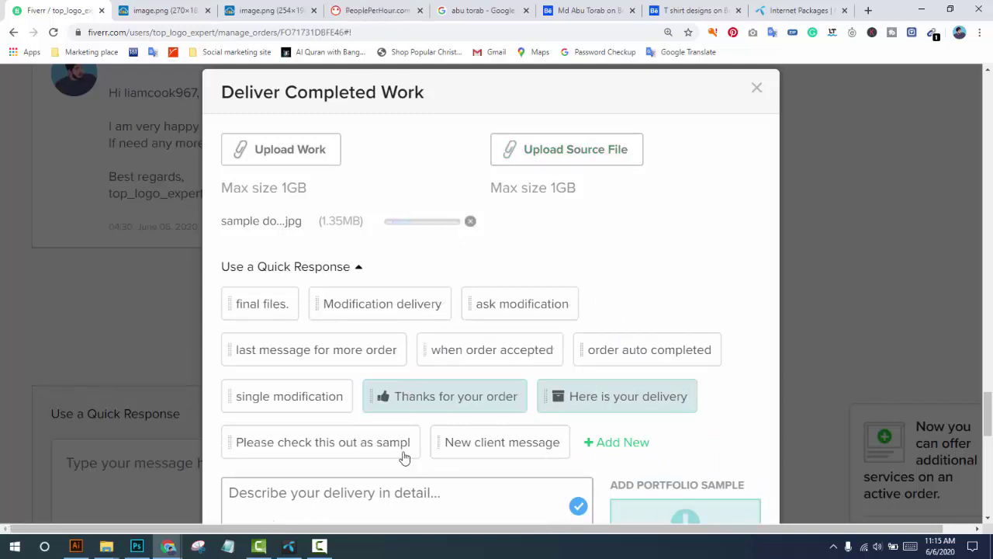
left_click(394, 481)
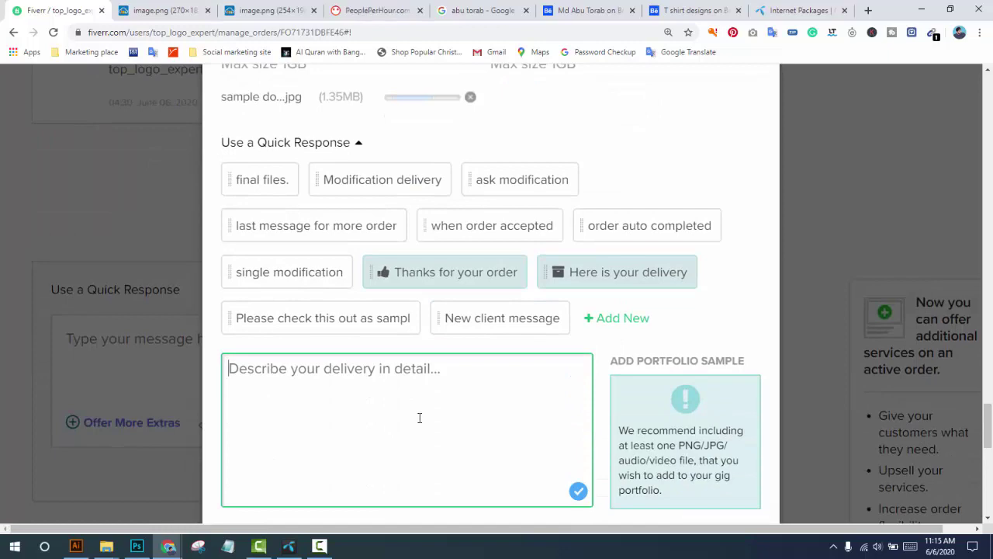
scroll(567, 140, "up", 2)
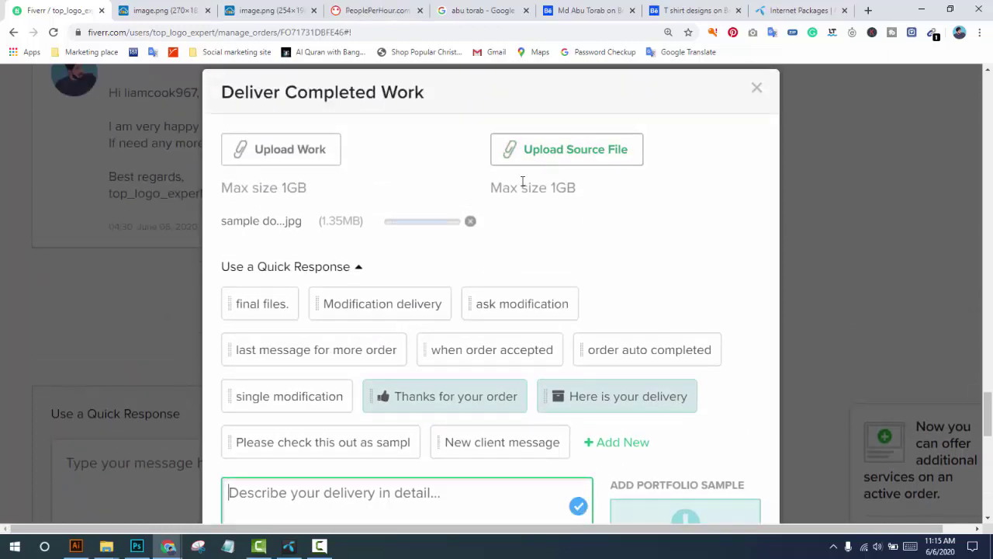
scroll(398, 406, "down", 4)
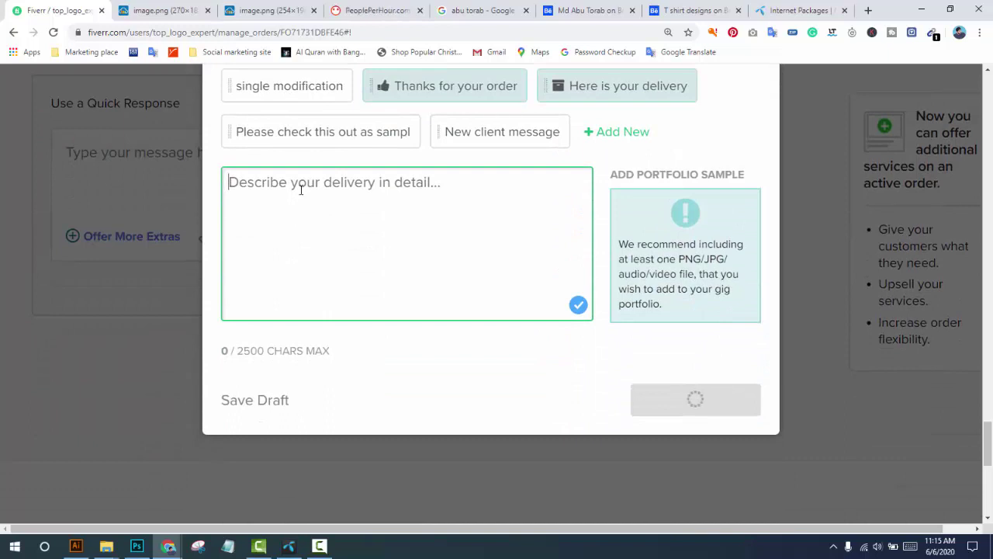
type("Hi")
key("Return")
type("Ple")
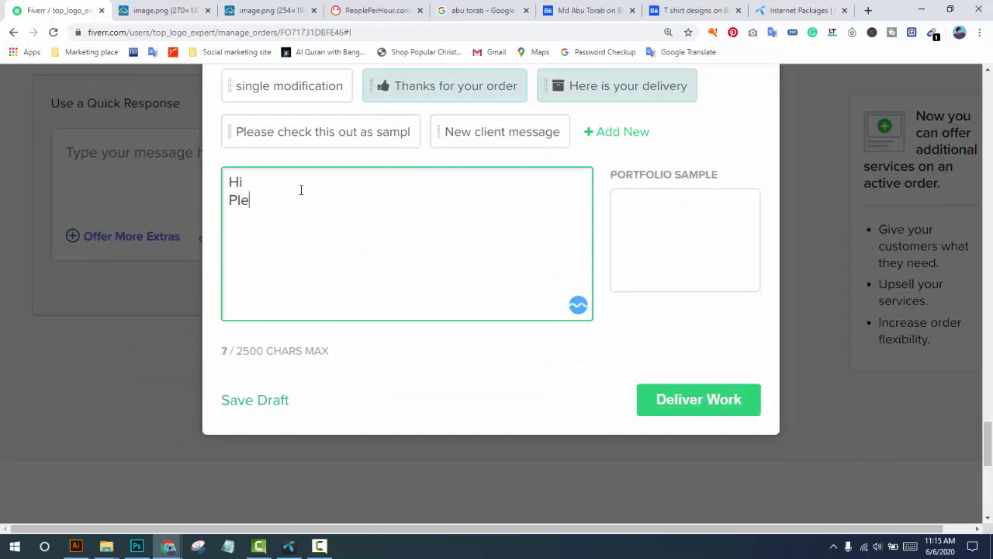
type("ase check")
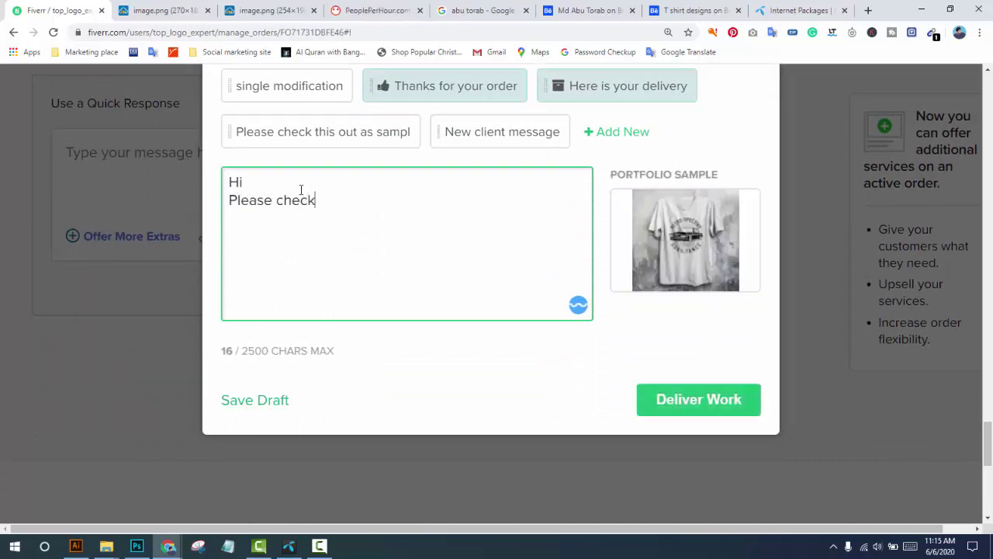
type(" the desi")
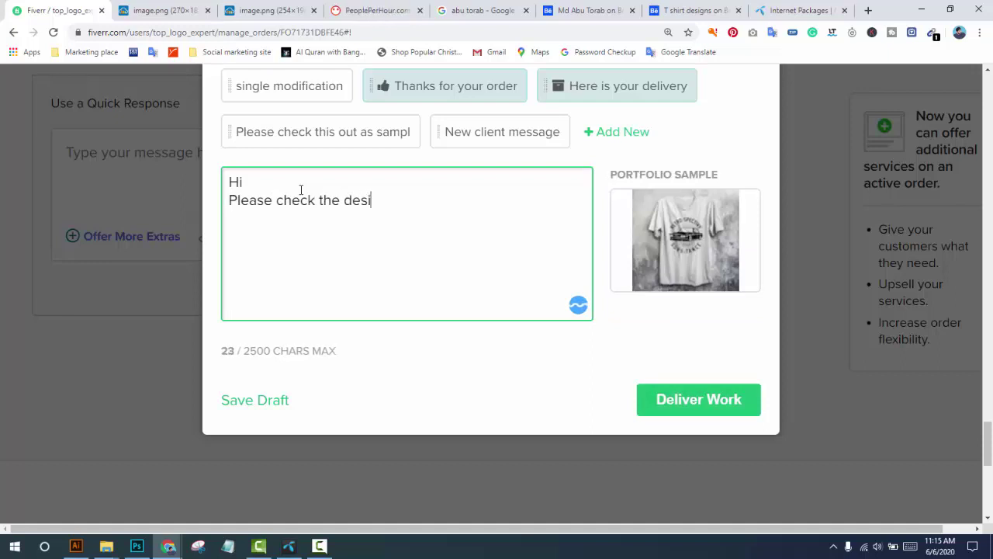
type("gn I")
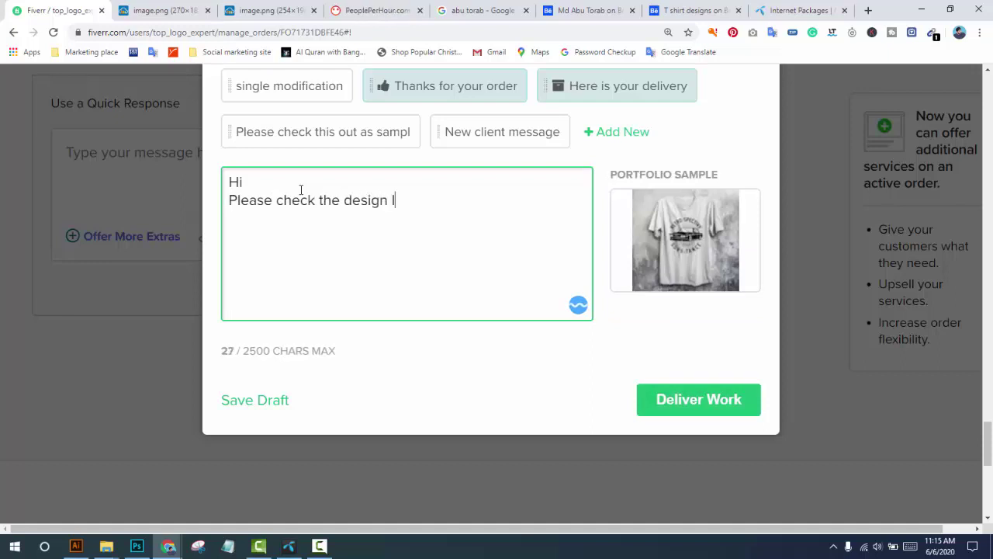
type(" did as y")
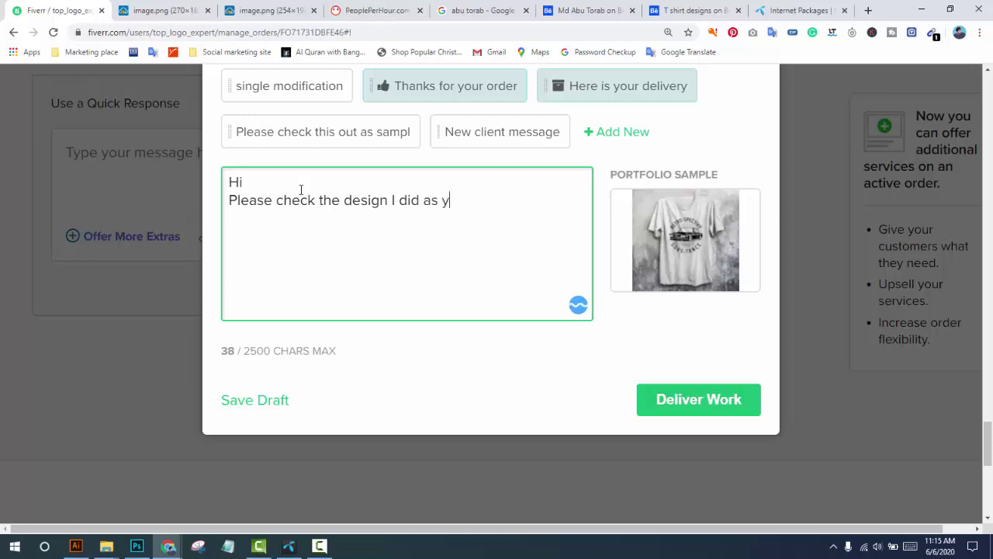
type("ou requested.")
Add the line "and let me know if need any chagne." to the delivery description, correcting the misspelled "know"
key("Return")
type("an")
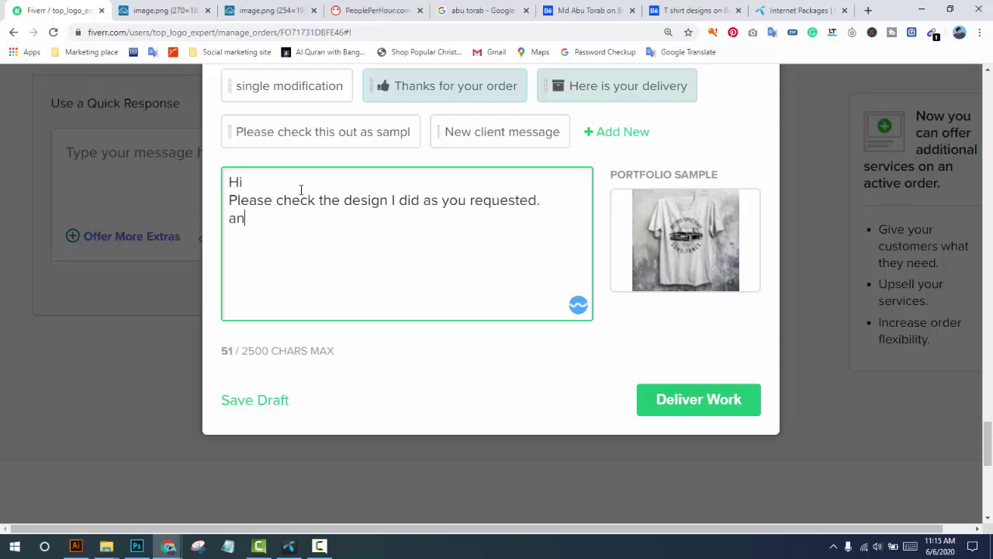
type("d let me knwo")
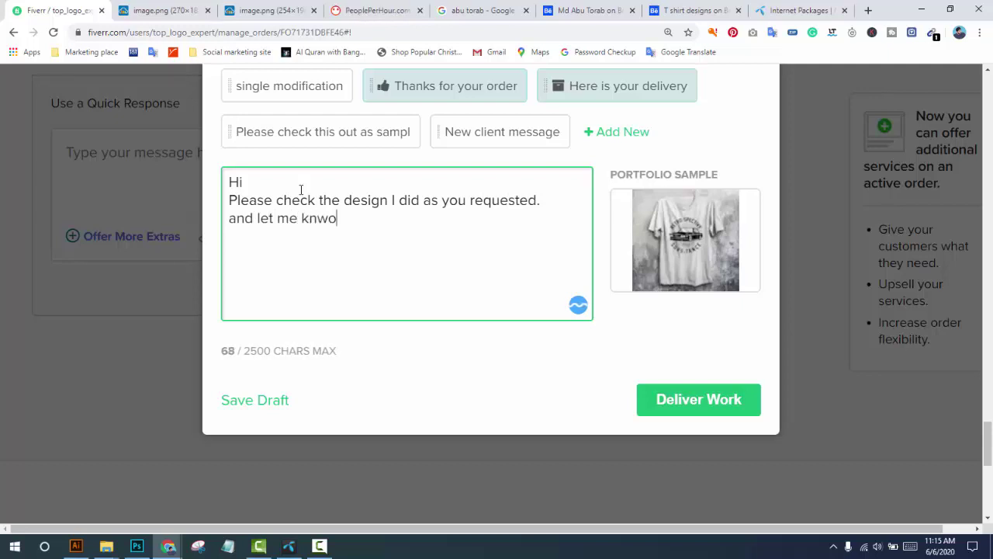
type(" if")
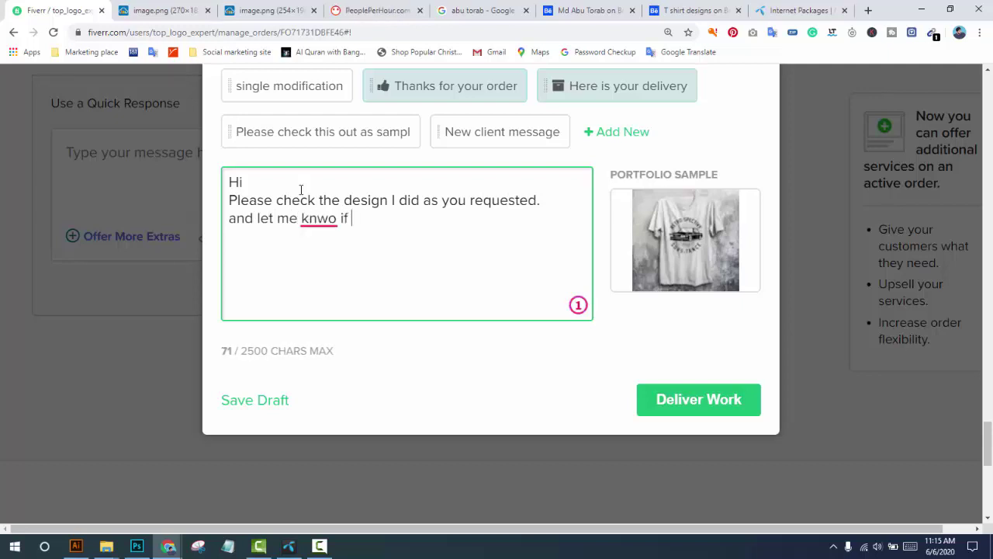
key("BackSpace")
key("BackSpace")
key("BackSpace")
key("BackSpace")
key("BackSpace")
key("BackSpace")
type("ow ")
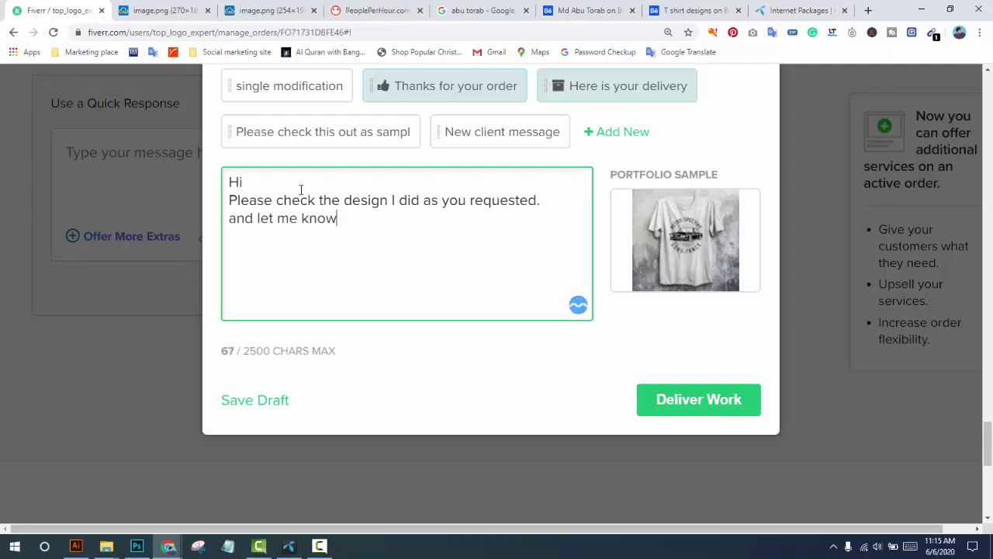
type("if need")
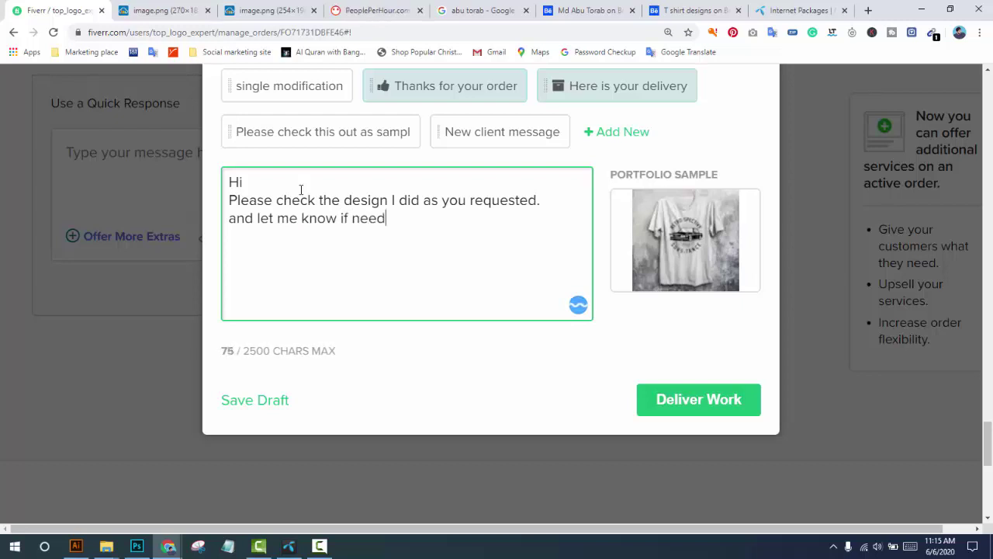
type(" any chagne.")
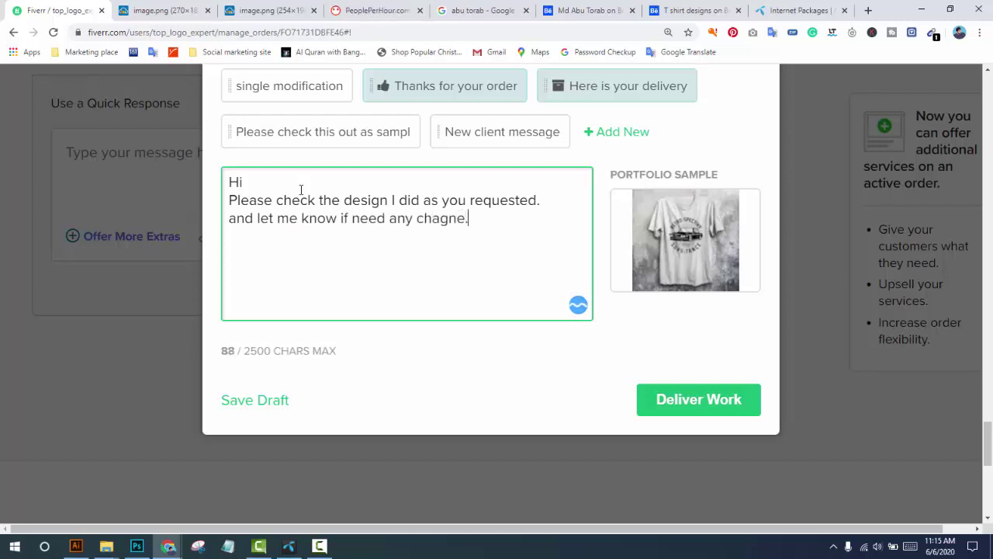
Correct the misspelled "chagne" to "change" in the delivery description and begin a new line with "I"
key("BackSpace")
key("BackSpace")
key("BackSpace")
type("ge. I wil")
key("BackSpace")
key("BackSpace")
key("BackSpace")
key("BackSpace")
key("BackSpace")
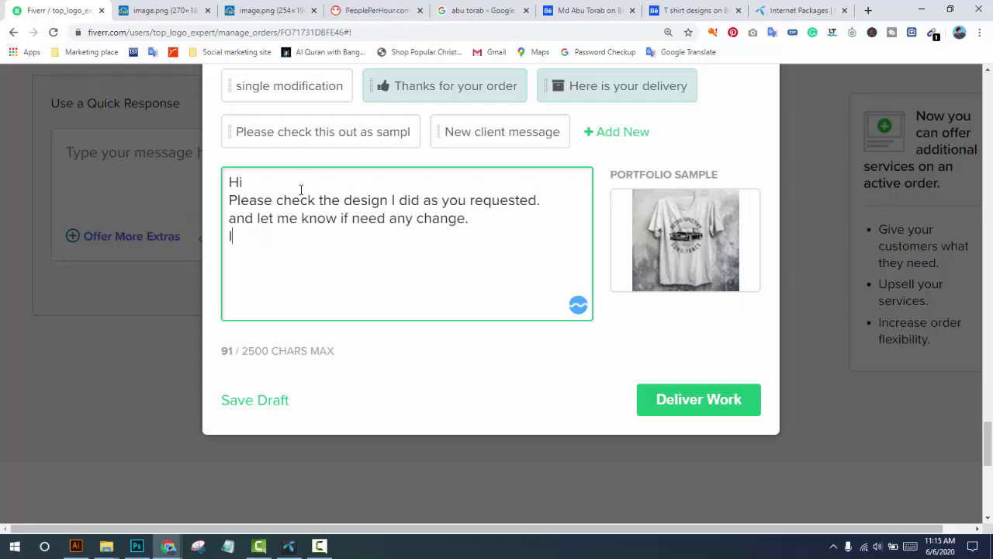
Complete the new line of the delivery description as "If perfect accept the delviery with exellect reception"
type("f perfe")
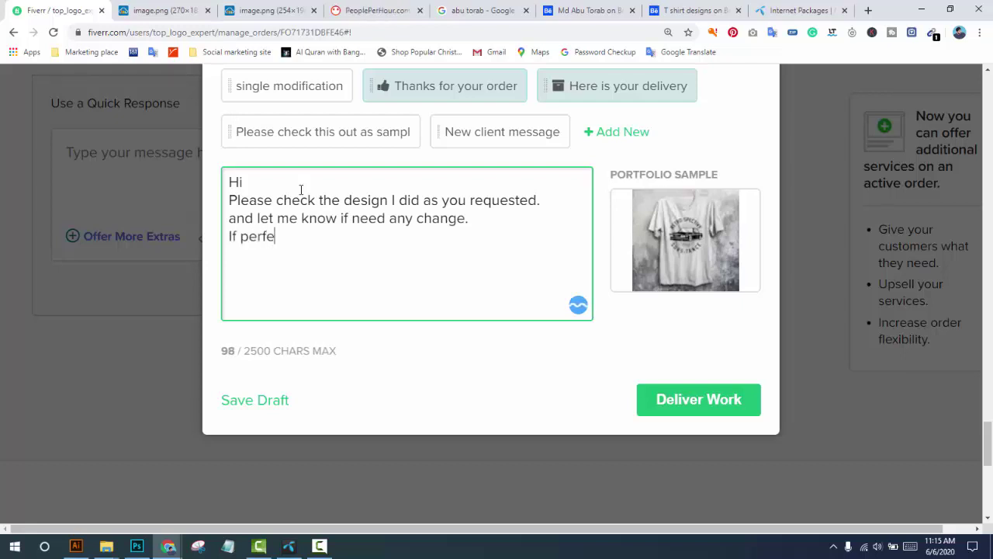
type("ct accept th")
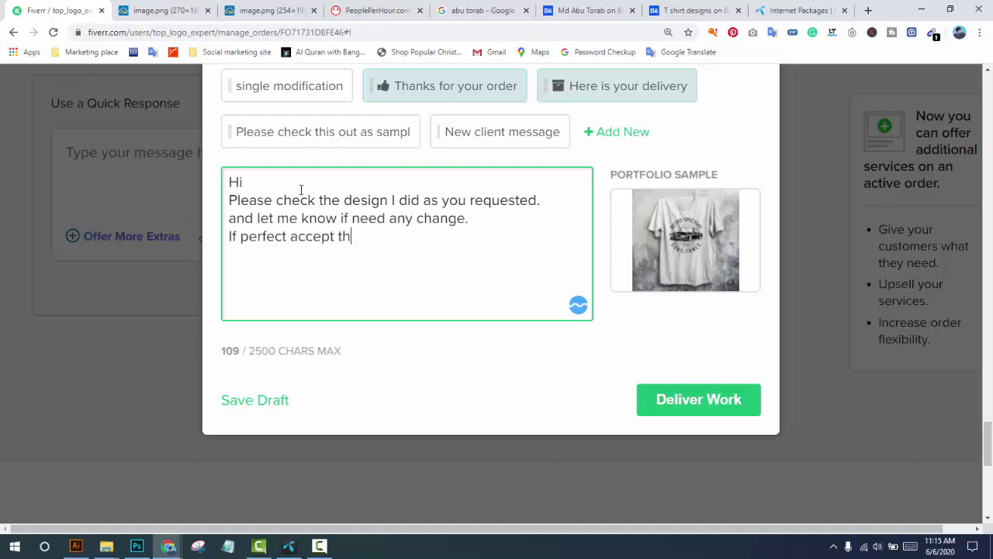
type("e delviery wit")
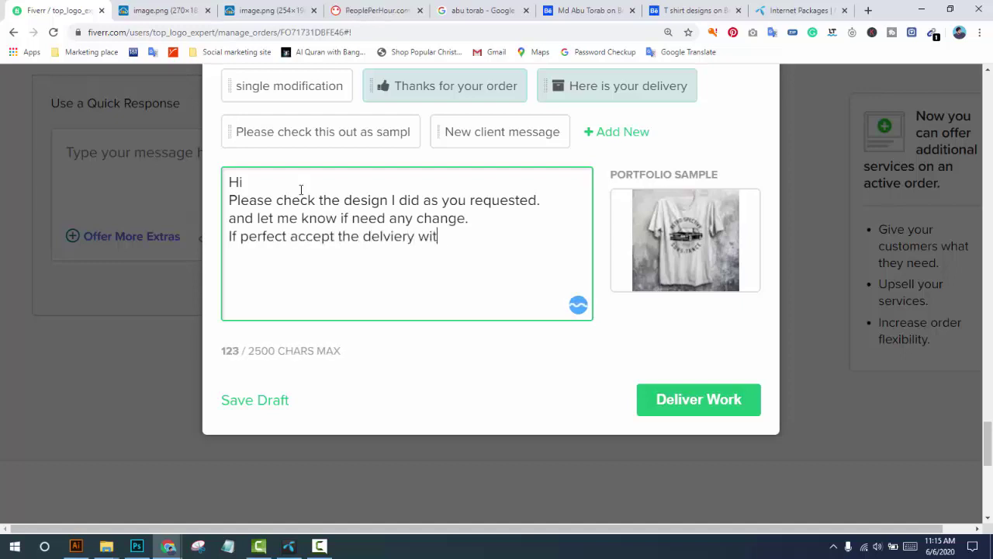
type("h e")
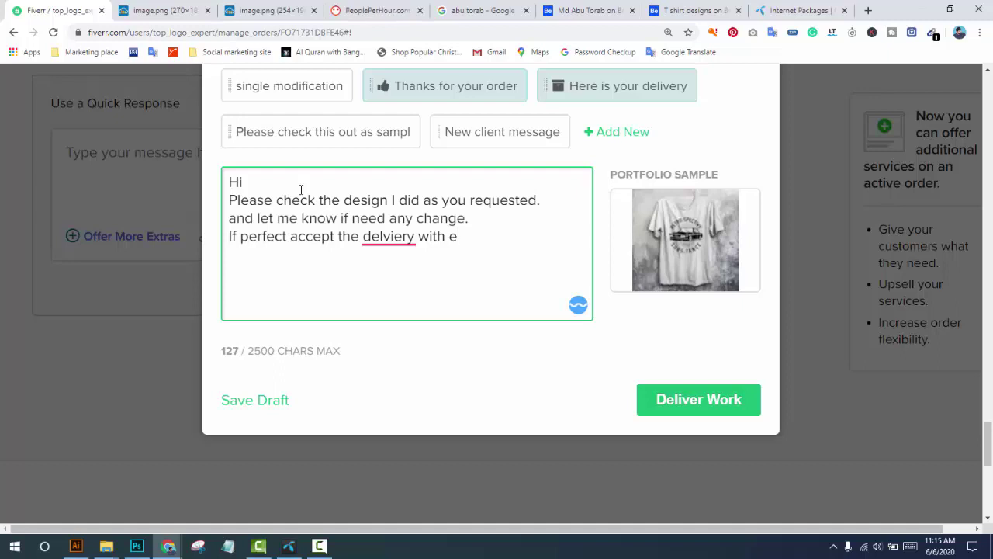
type("xe")
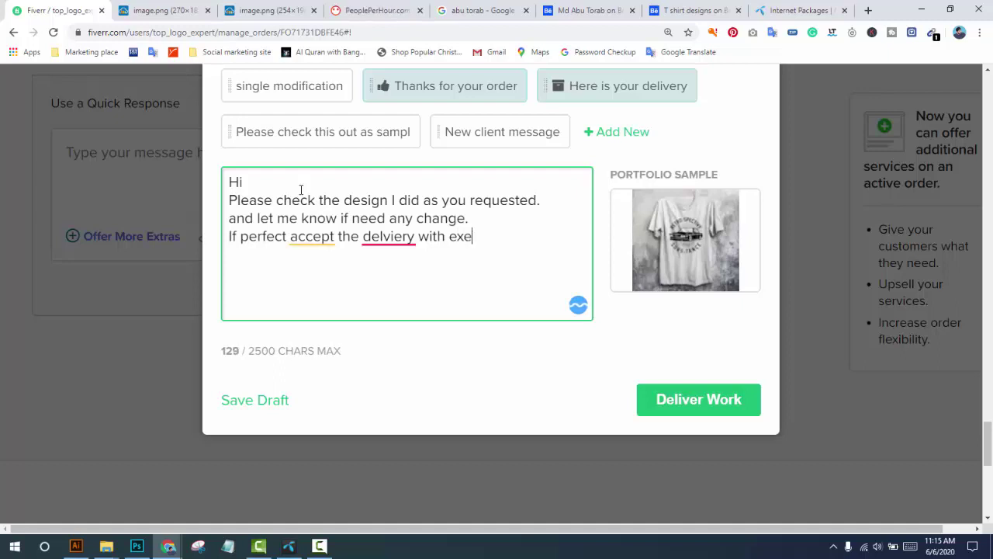
type("llect recepti")
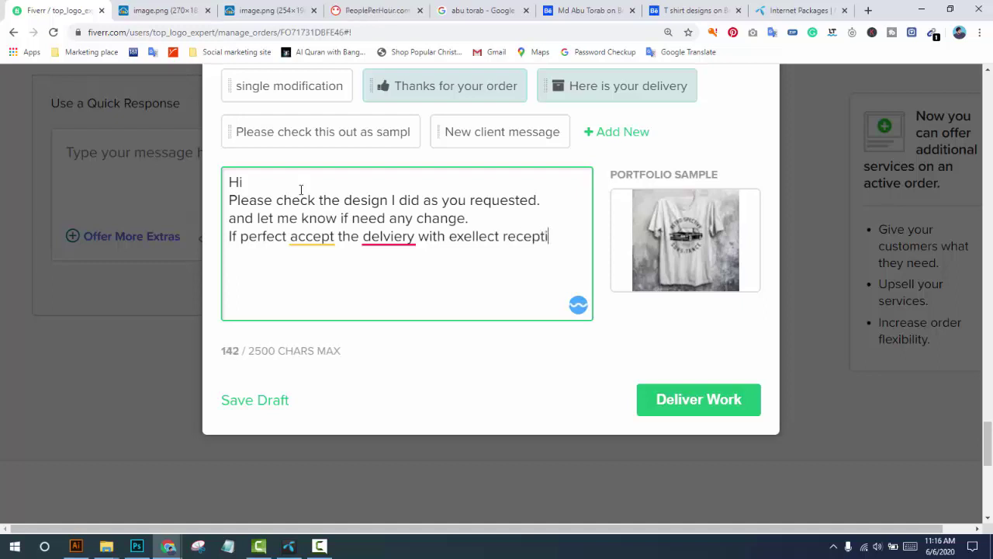
type("no")
key("BackSpace")
key("BackSpace")
type("on")
Apply the suggested corrections "except", "delivery" and "excellent" in the fourth line, and check the grammar hint on "If"
left_click(311, 237)
left_click(328, 351)
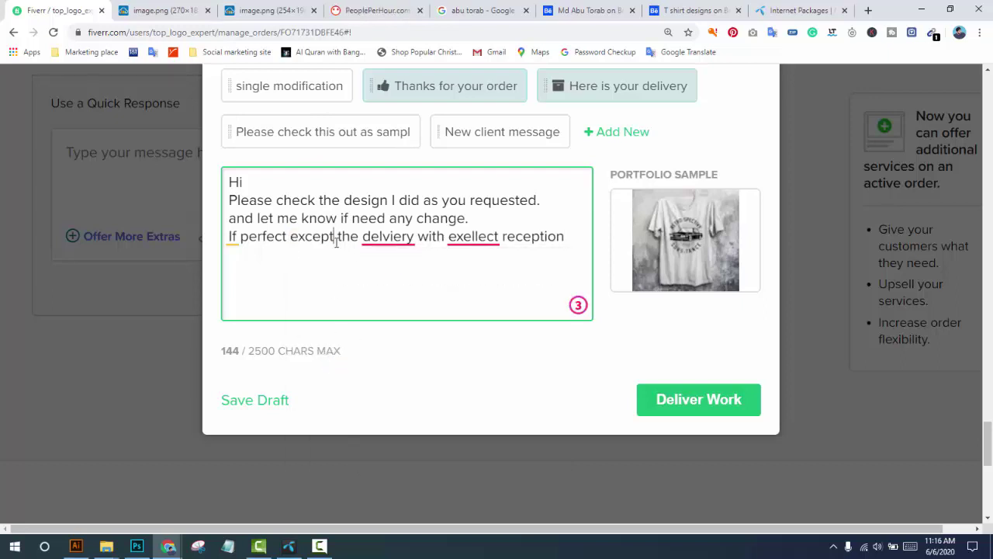
left_click(372, 234)
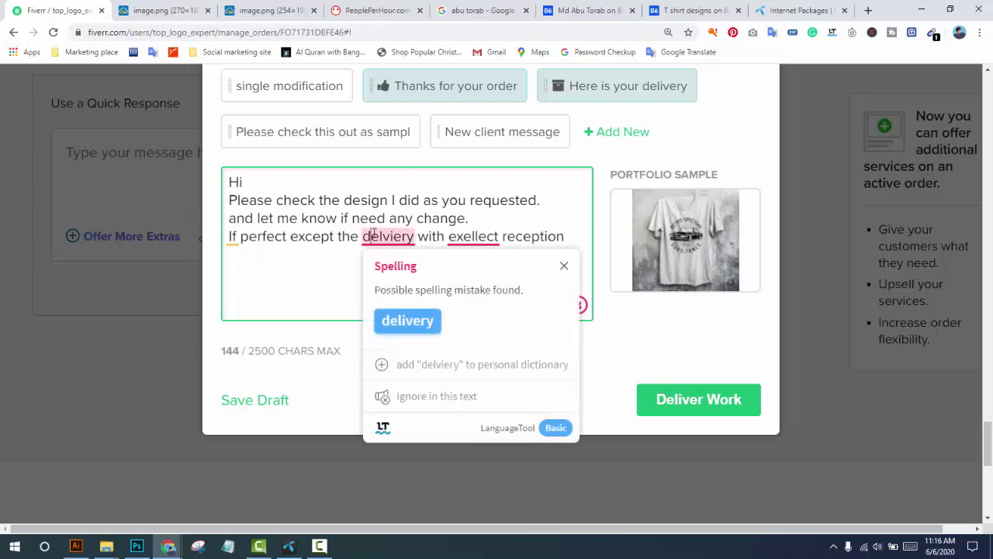
left_click(406, 322)
left_click(475, 236)
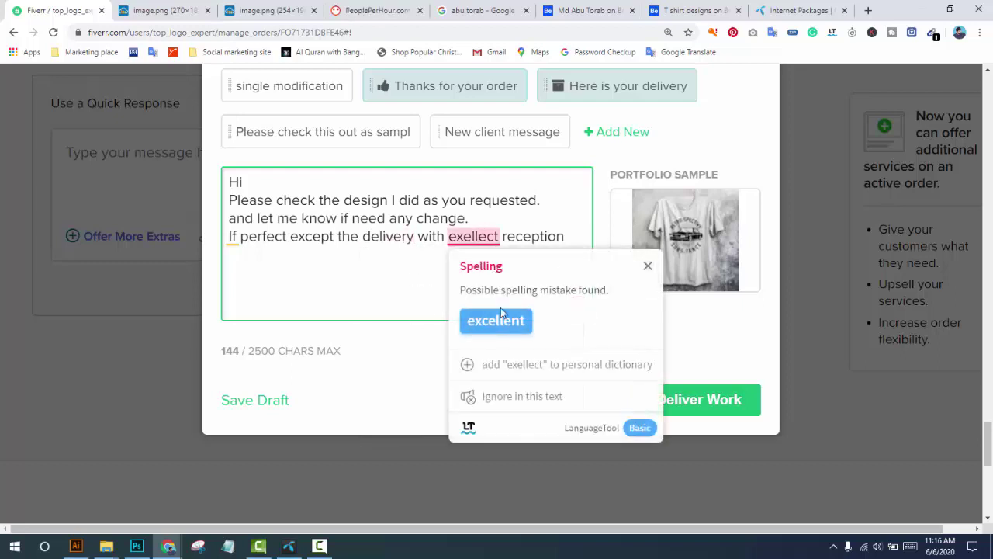
left_click(497, 321)
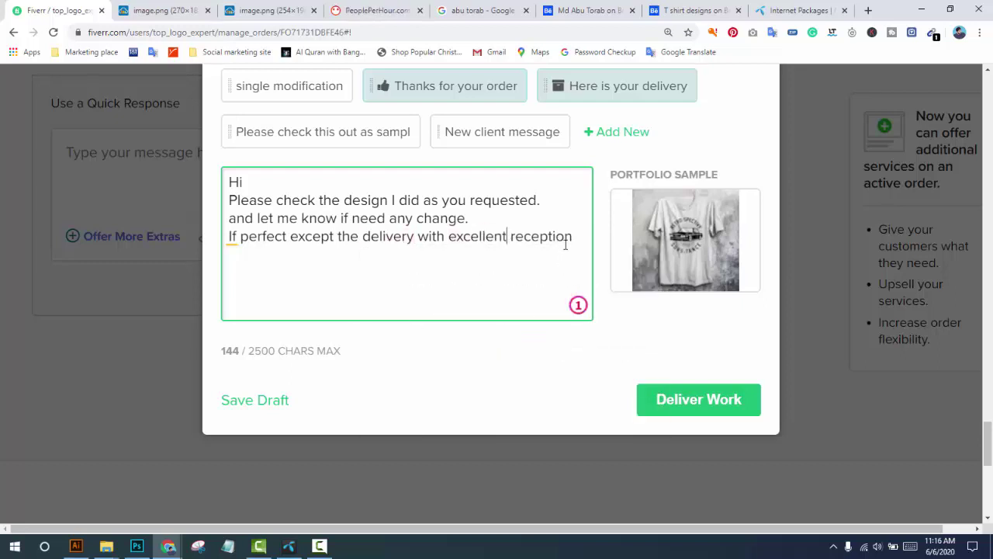
left_click(232, 237)
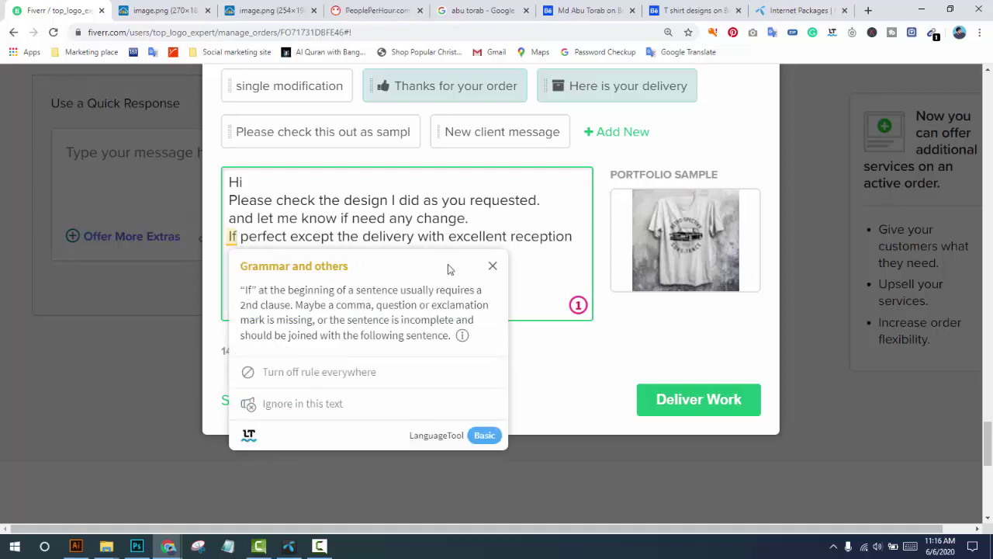
End the sentence after "reception" with a period and add "Thanks :)" on a new line
left_click(577, 238)
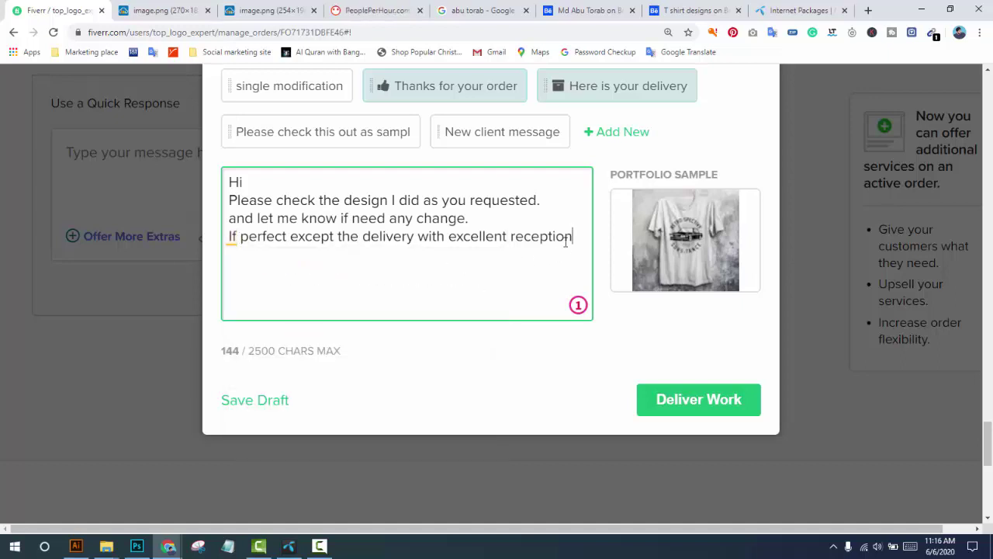
key("Return")
type("Tha")
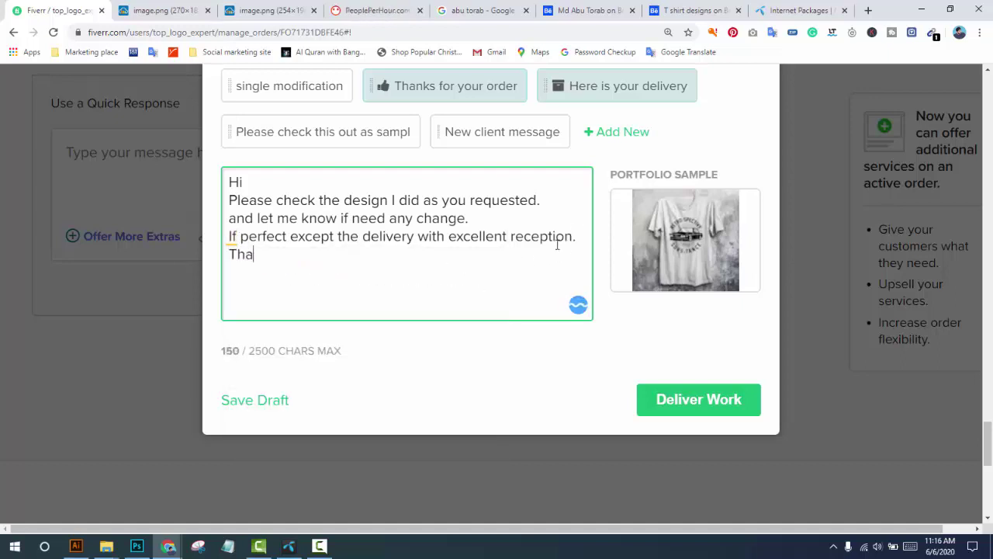
type("nks :)")
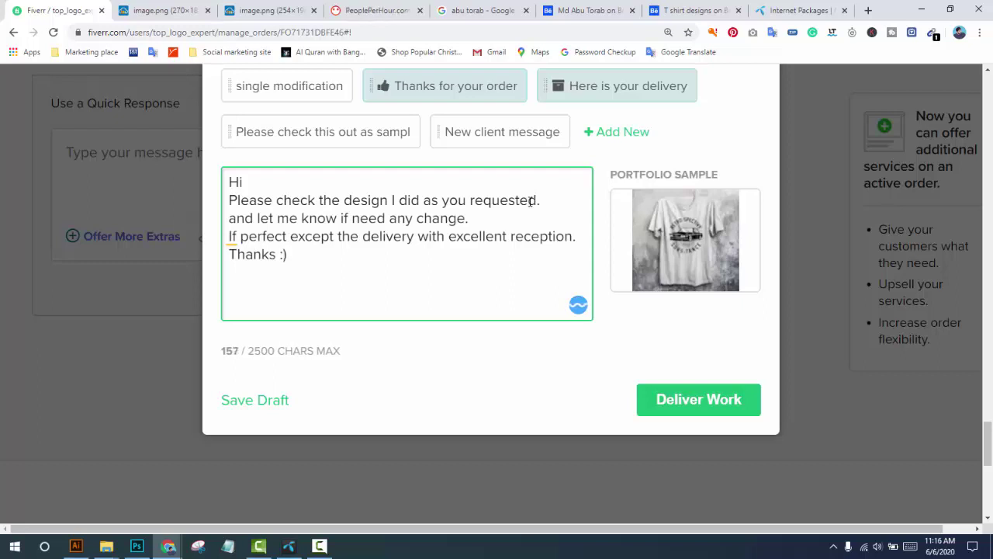
Insert the sentence "I will send all files include the package." before "Thanks :)", correcting the misspelled "alll" to "all"
scroll(565, 287, "down", 1)
scroll(559, 245, "up", 1)
left_click(578, 236)
key("Return")
type("w")
type("sed")
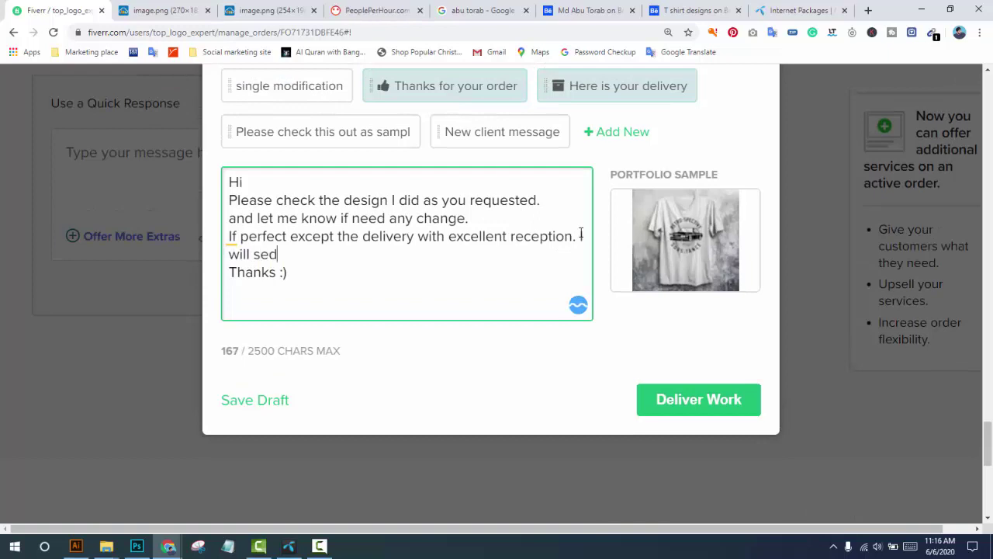
type("n a")
key("BackSpace")
key("BackSpace")
key("BackSpace")
key("BackSpace")
type("nd alll files")
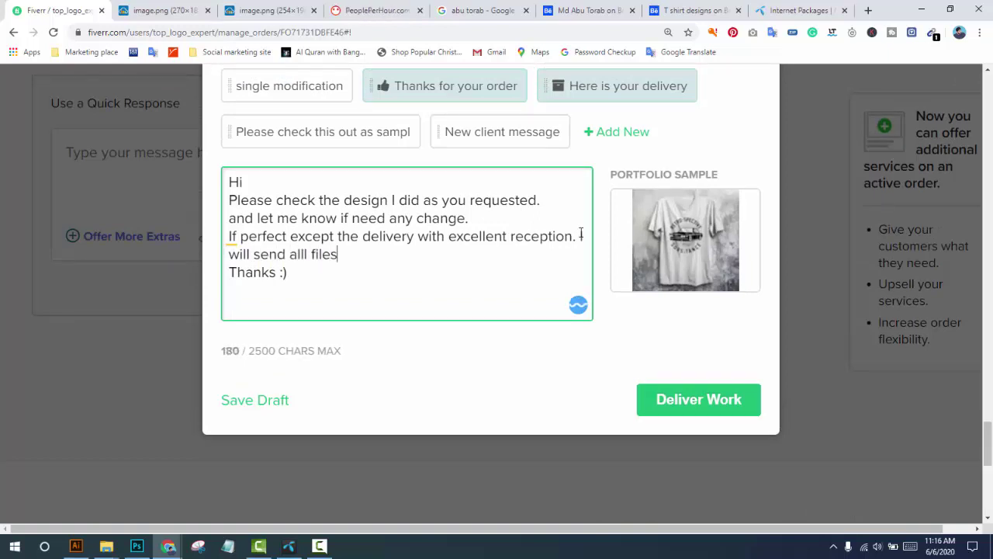
type(" inco")
key("BackSpace")
type("lude the p")
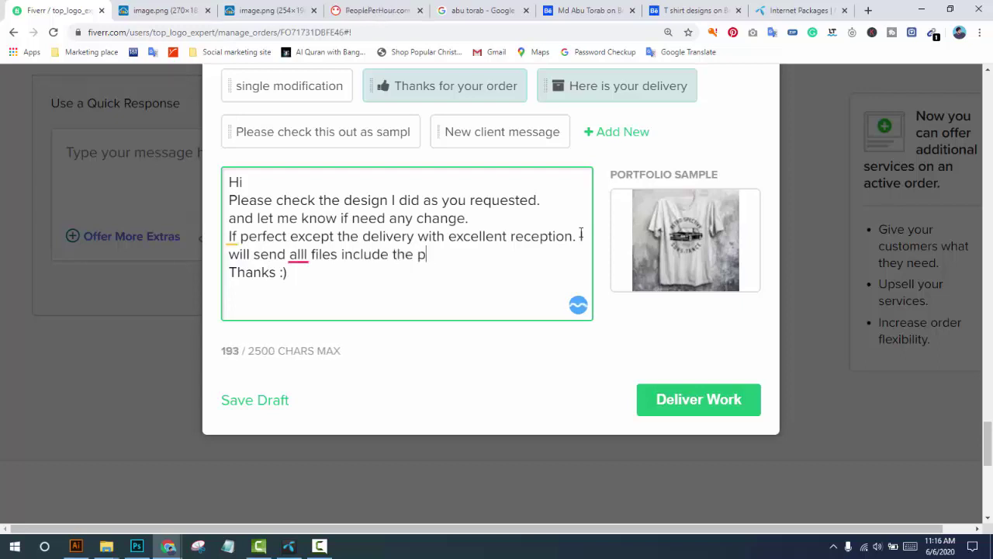
type("ackage.")
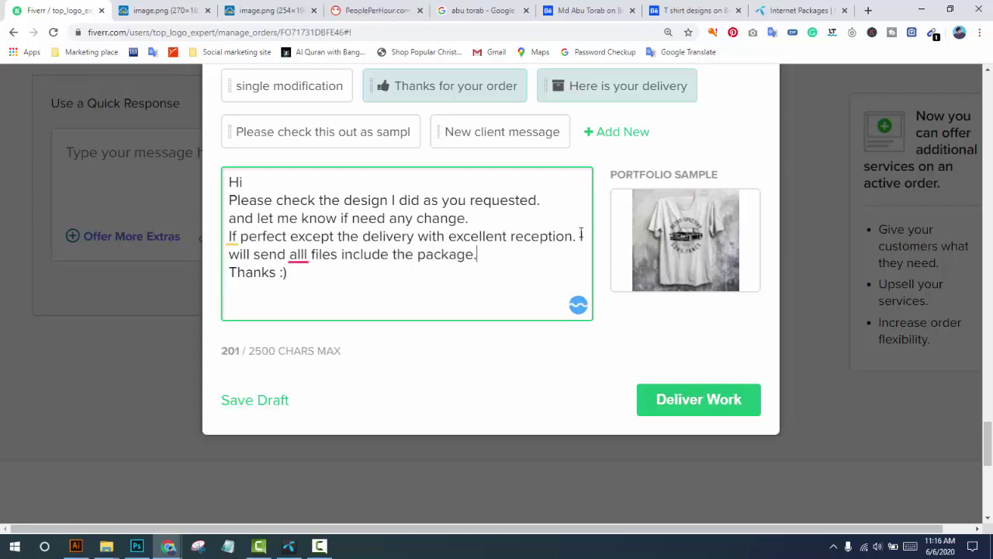
left_click(295, 256)
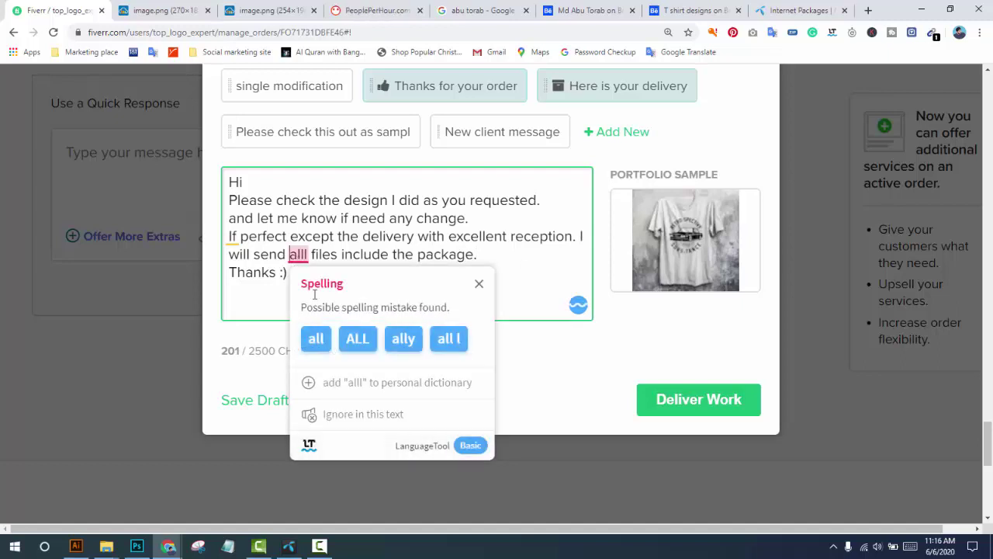
left_click(316, 339)
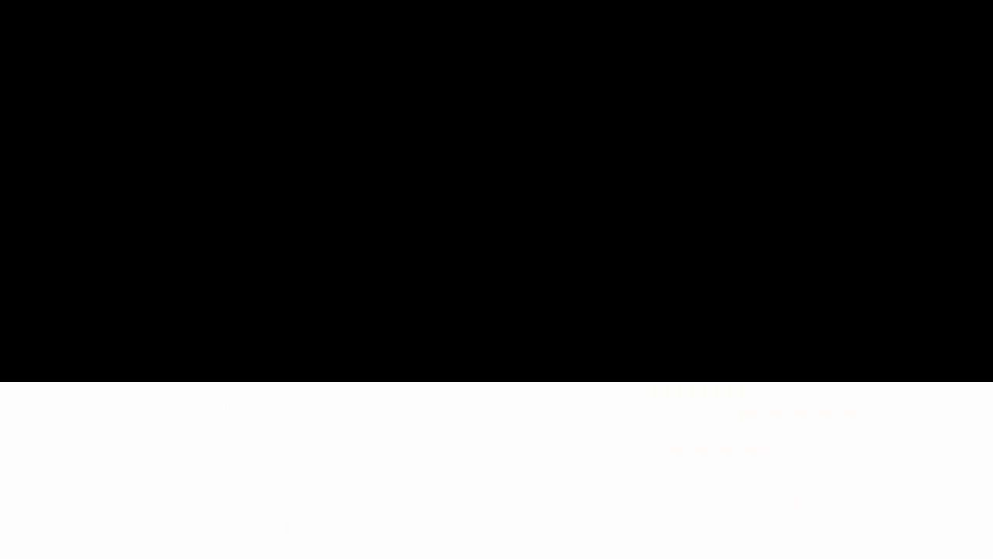